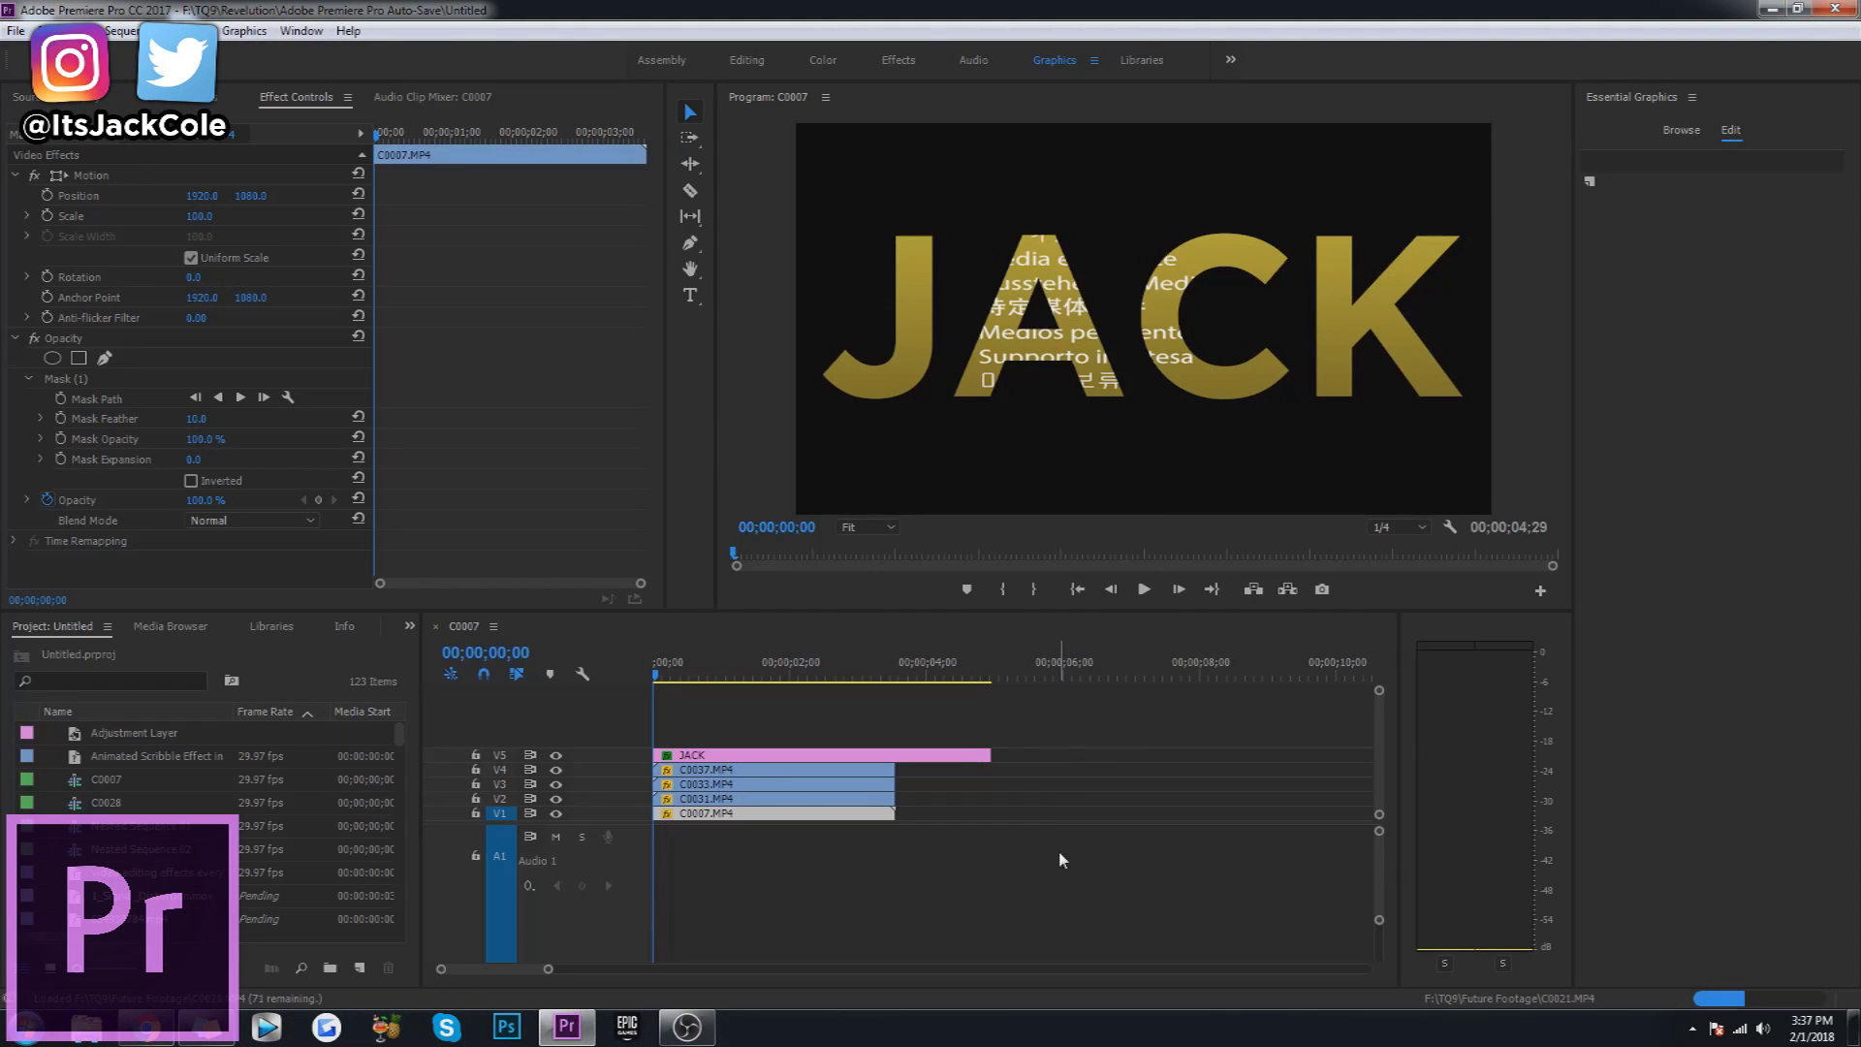
Marquee-select the JACK title and the four video clips in C0007, then delete them.
left_click_drag(1063, 860, 781, 759)
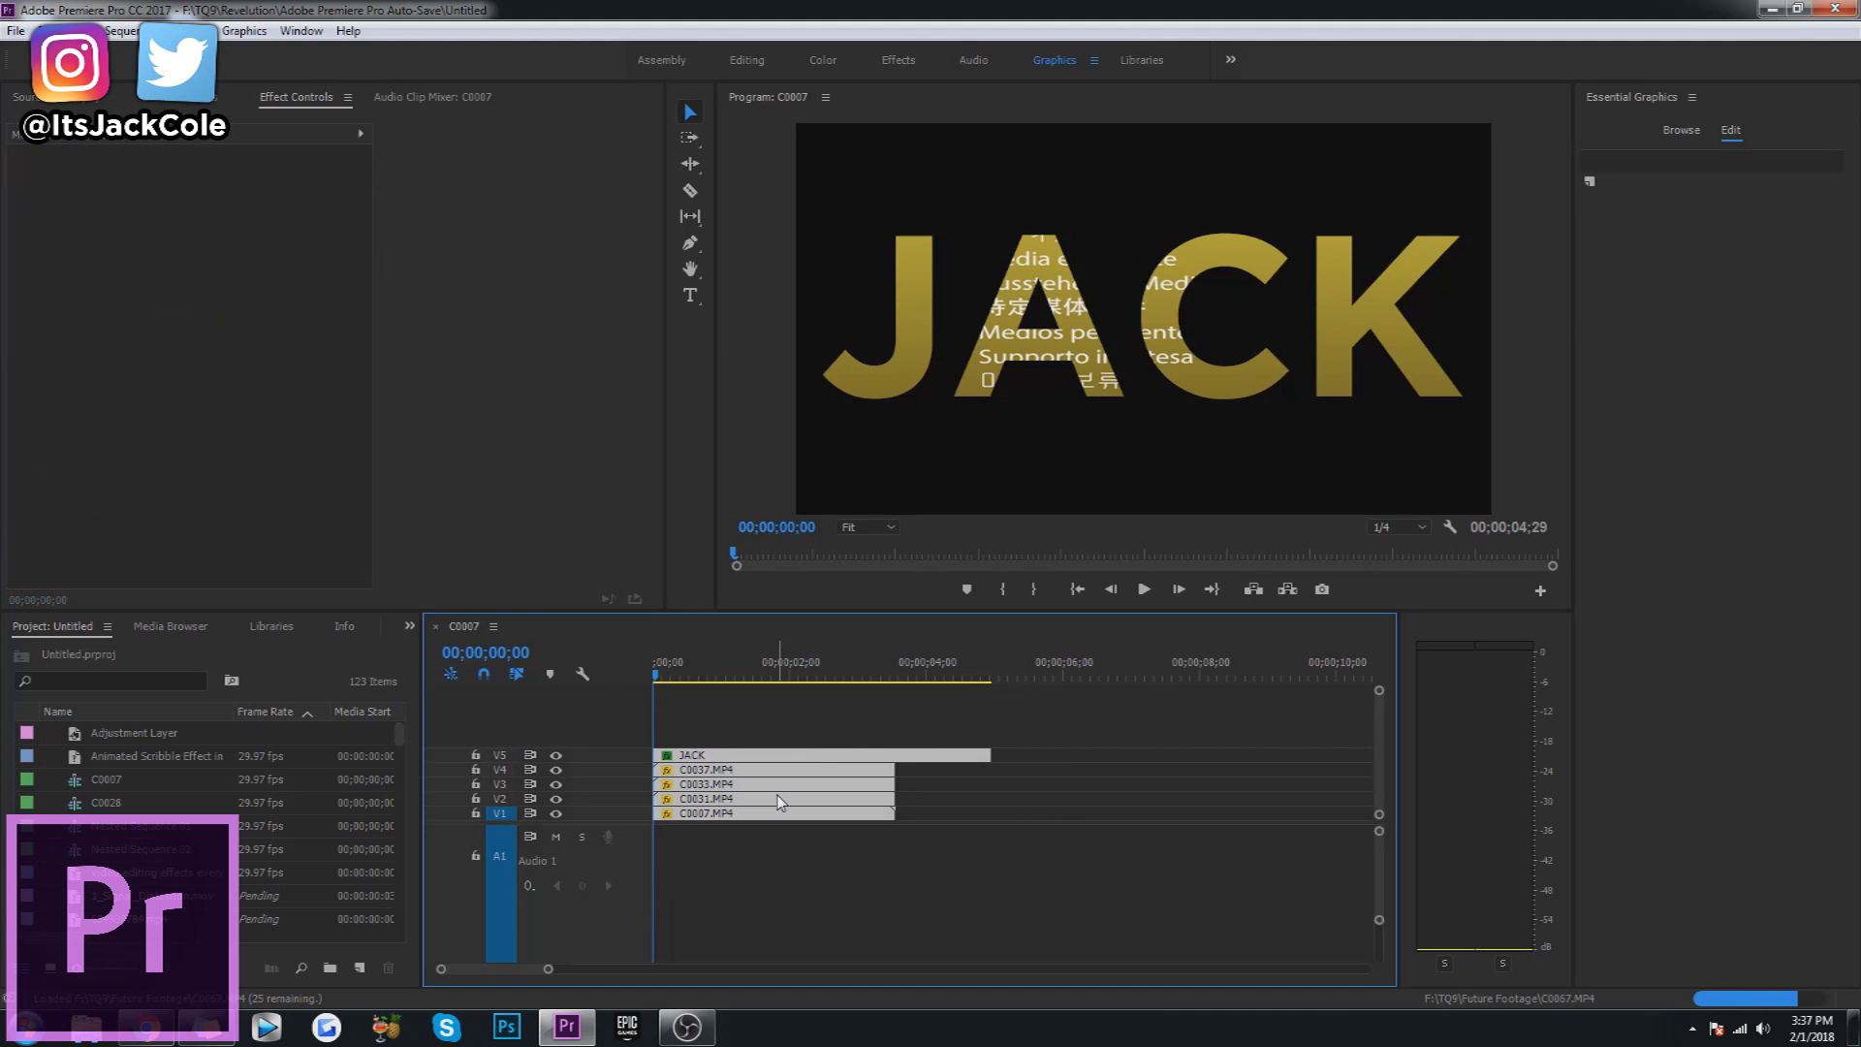
key("Delete")
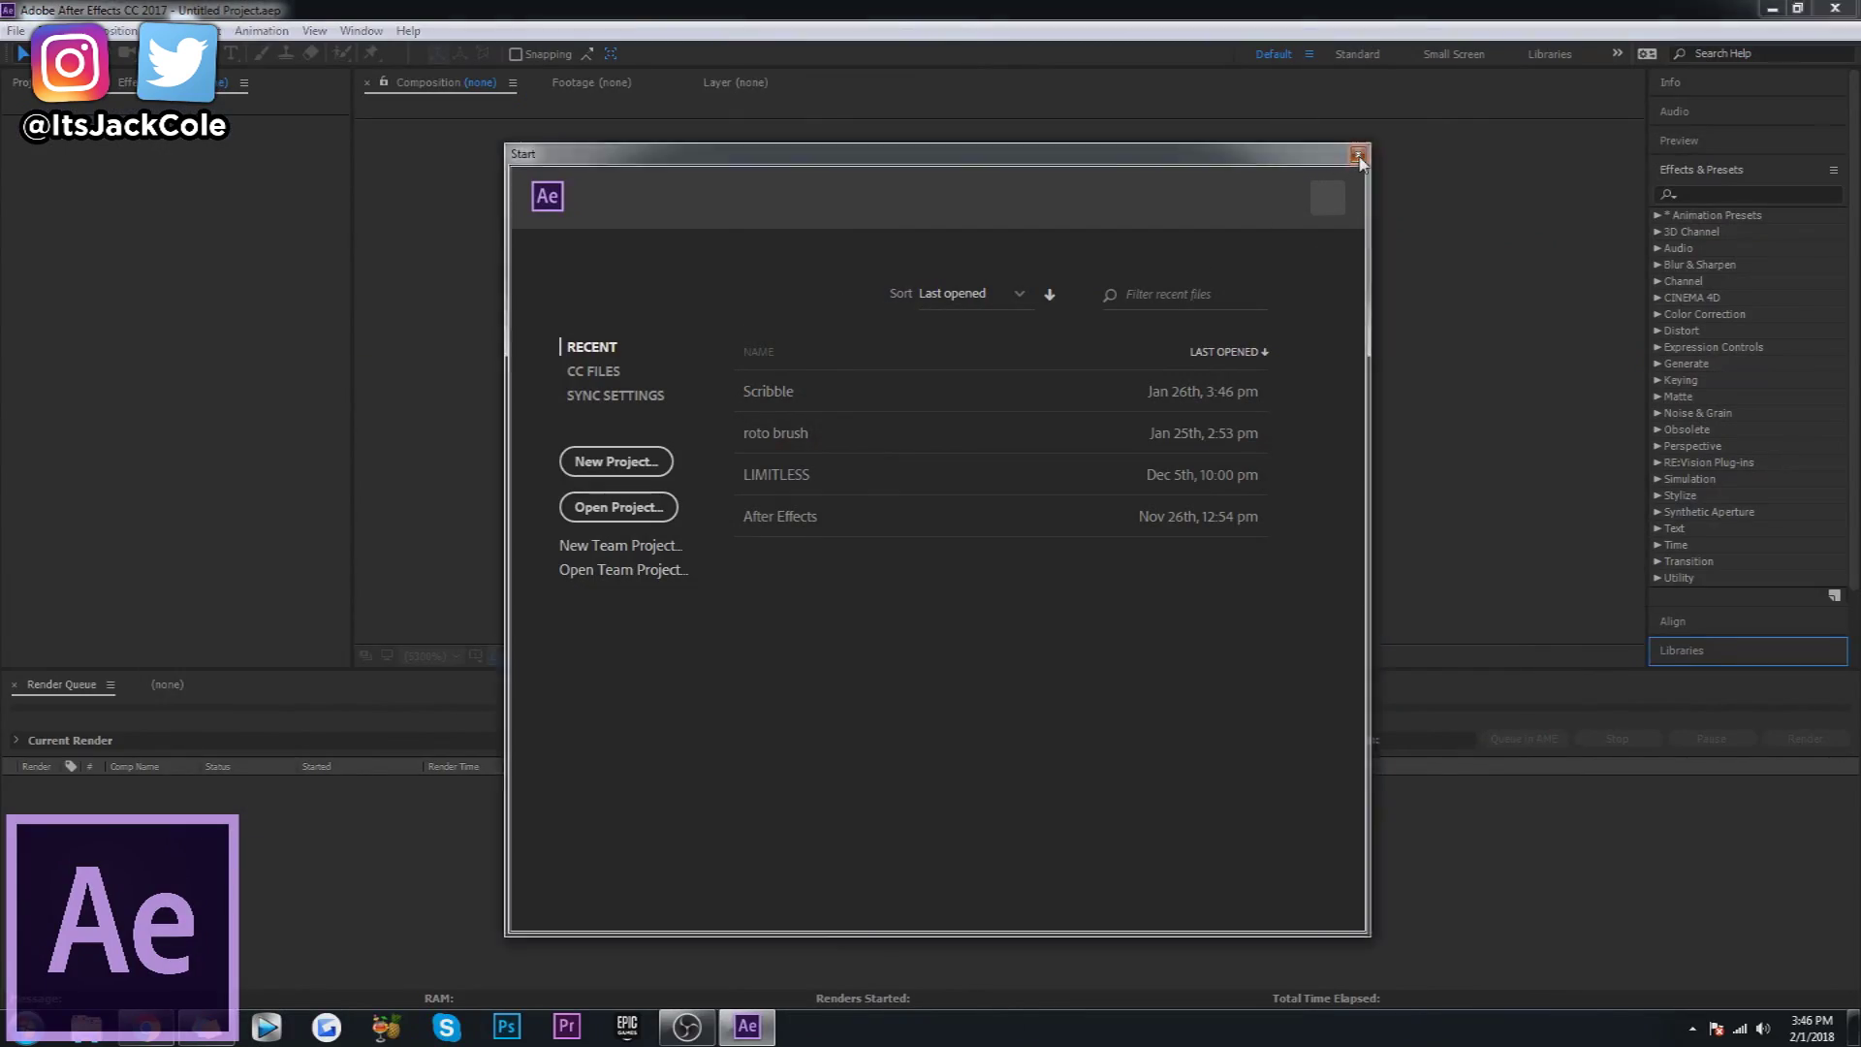
Dismiss the After Effects Start screen and drag a footage file from Explorer into the Project panel.
left_click(17, 31)
left_click(22, 35)
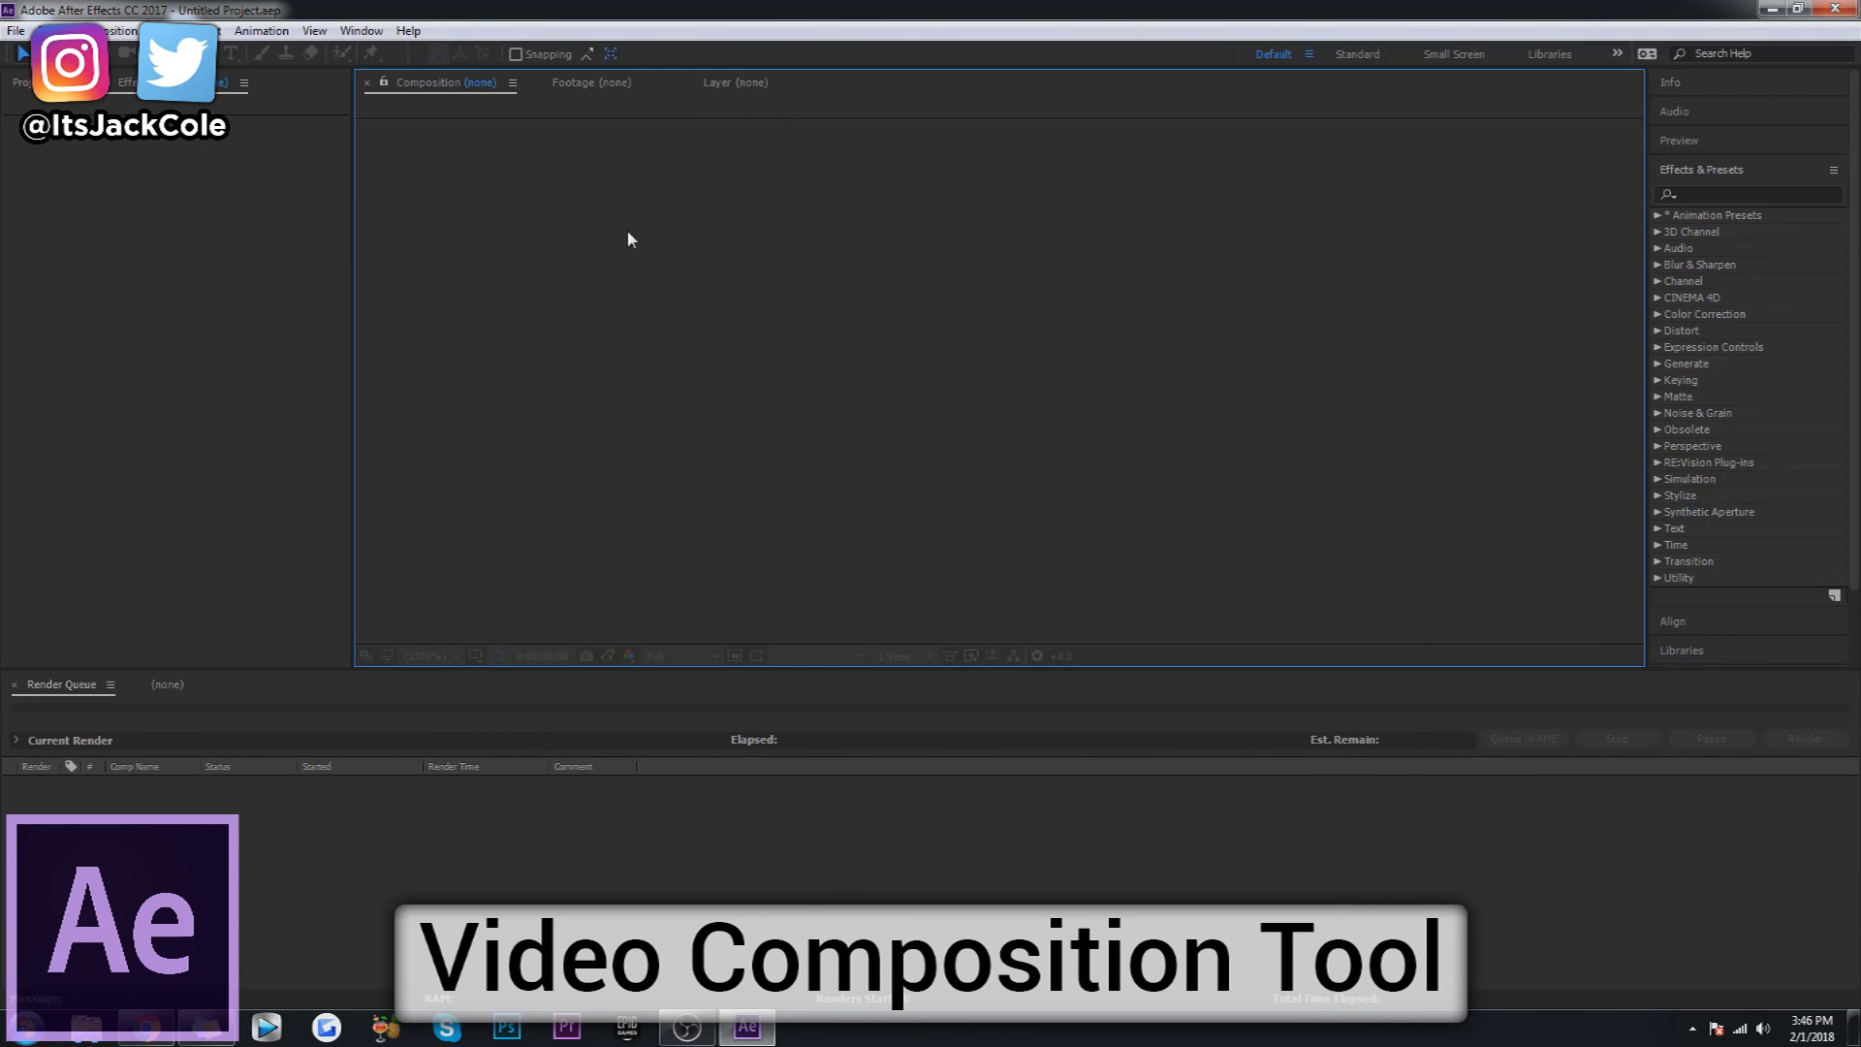
left_click_drag(757, 1009, 240, 454)
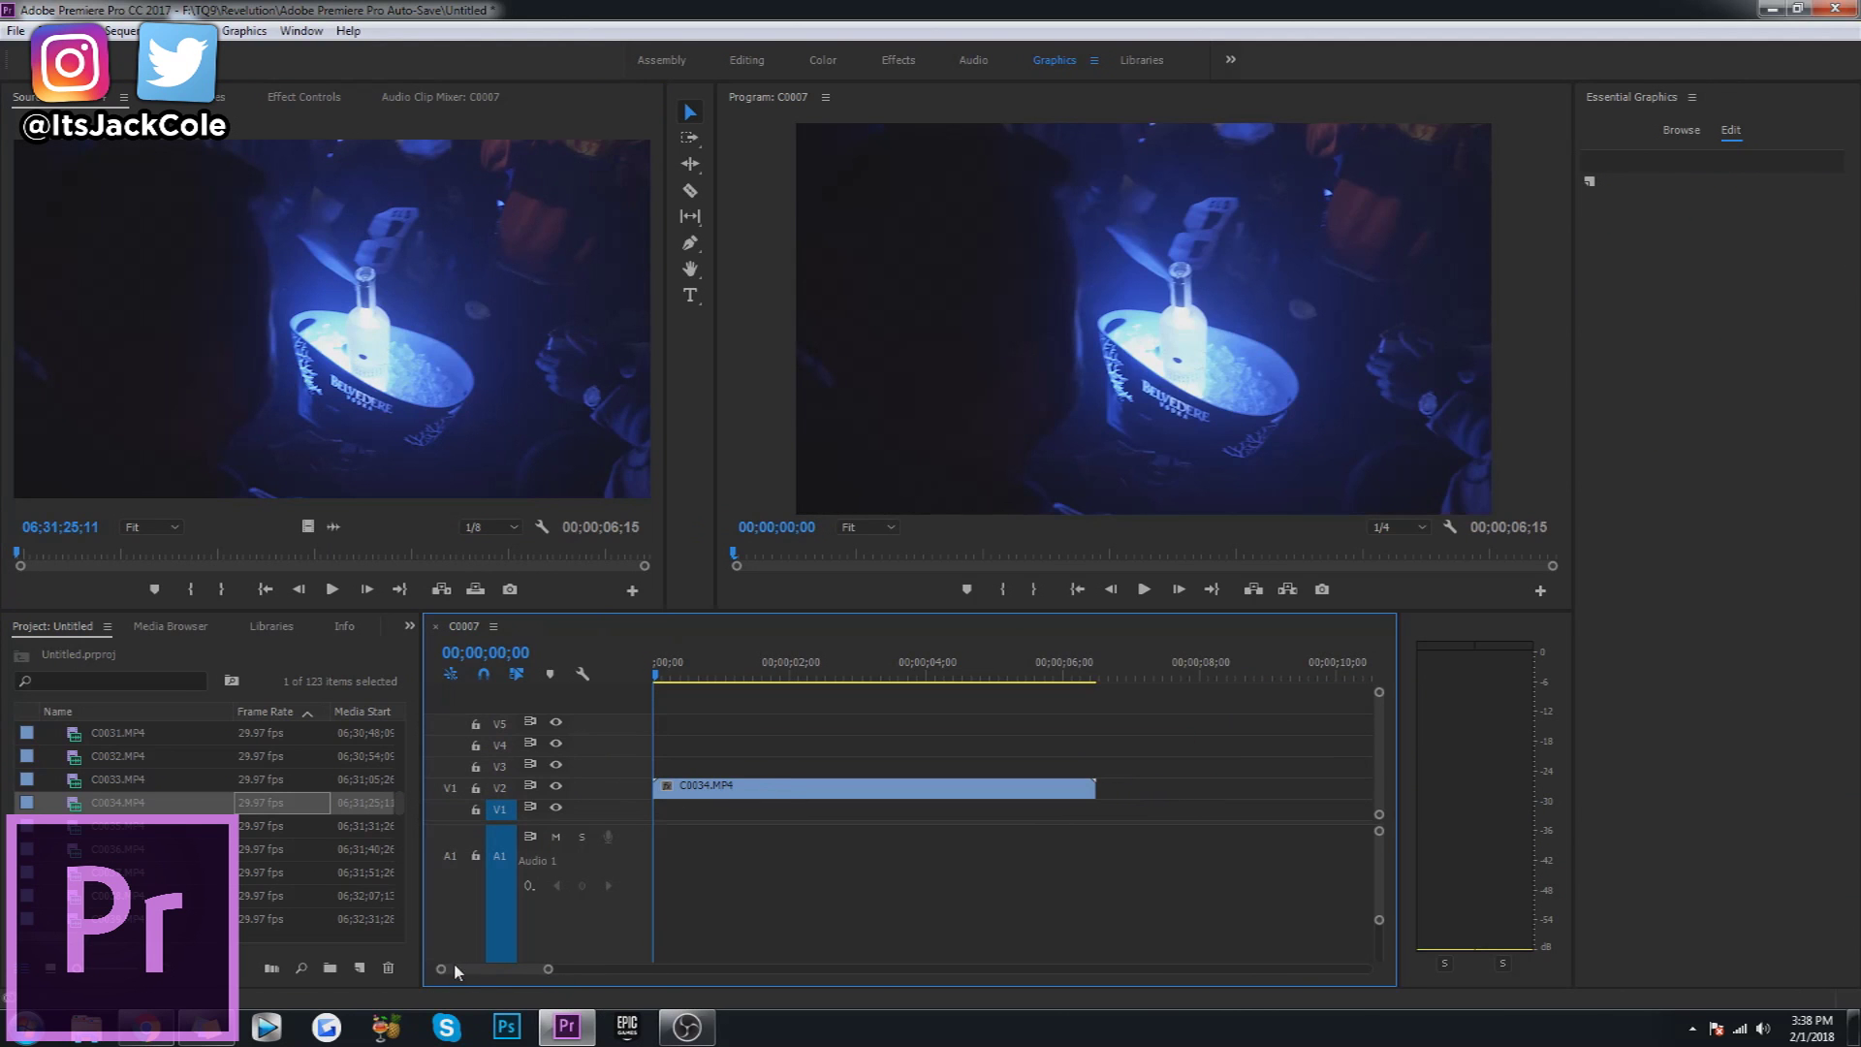
Razor C0034 after its opening second and remove the leftover tail.
left_click(722, 787)
key("t")
left_click(761, 797)
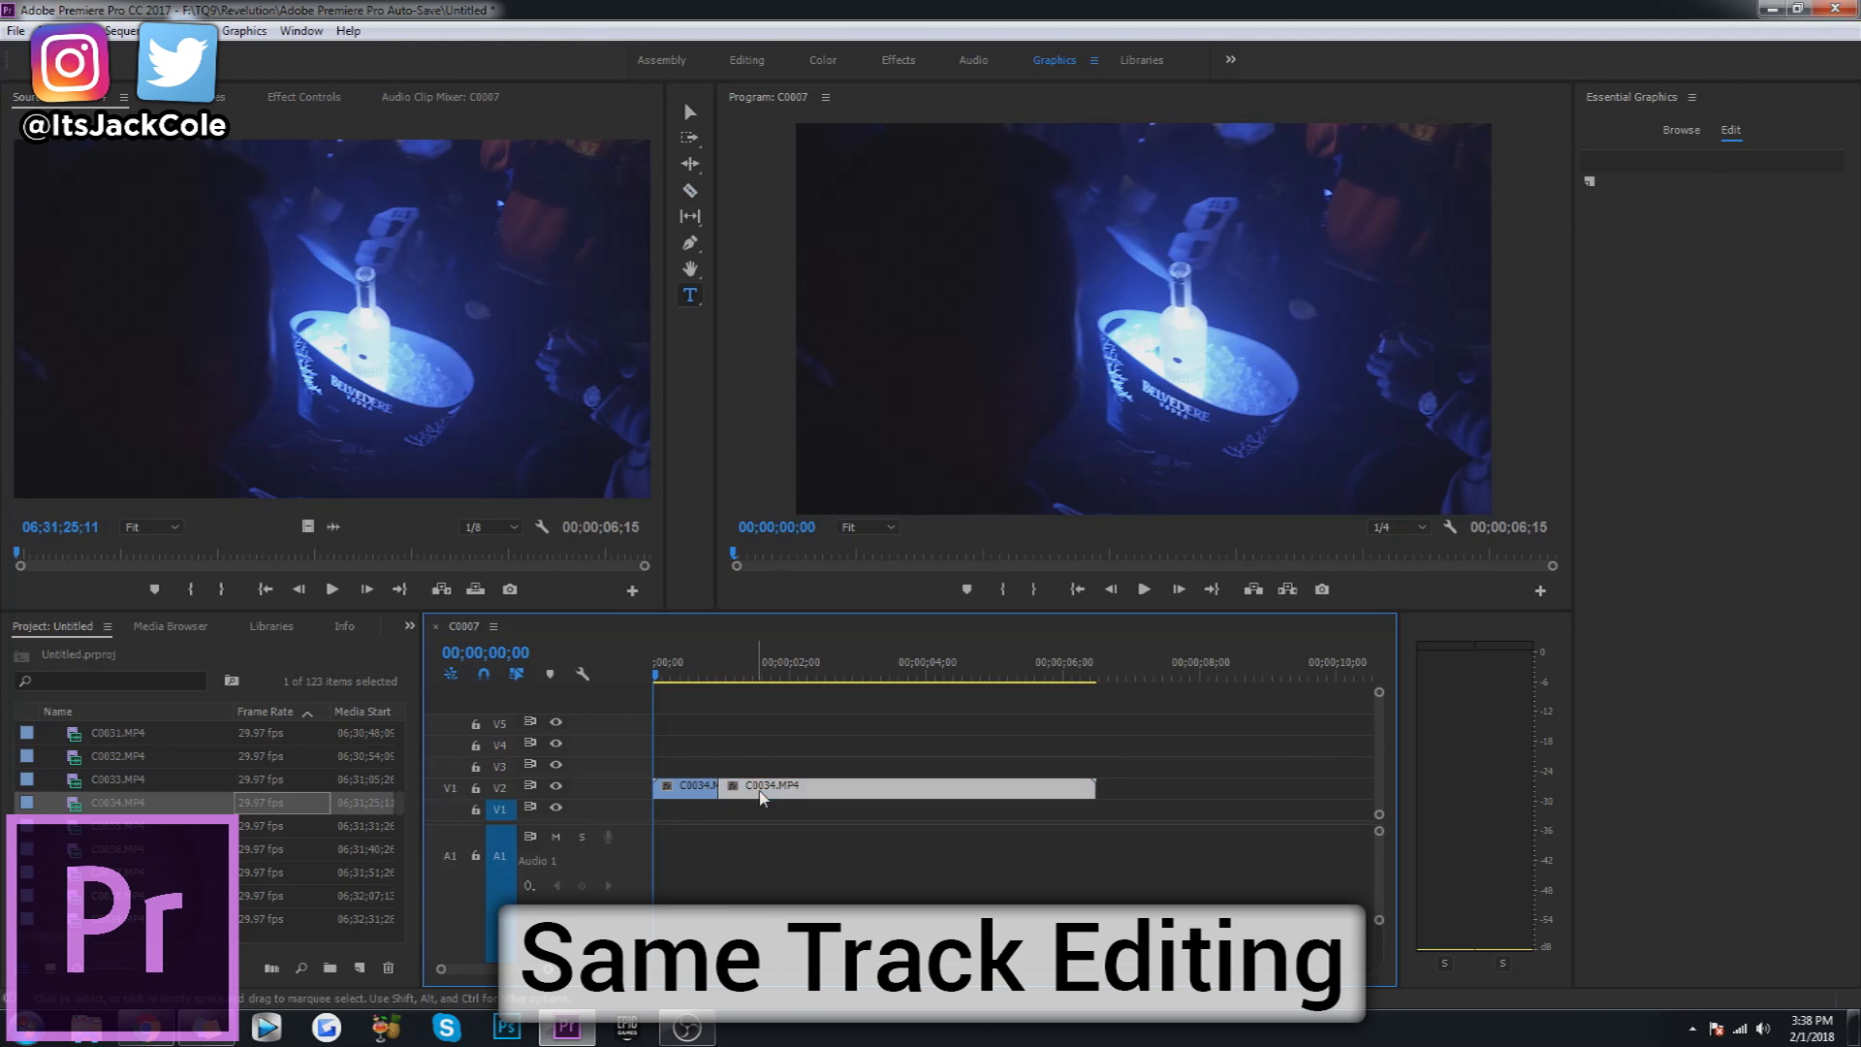
Preview C0035 from an earlier frame and place it on V2 right after C0034.
double_click(257, 827)
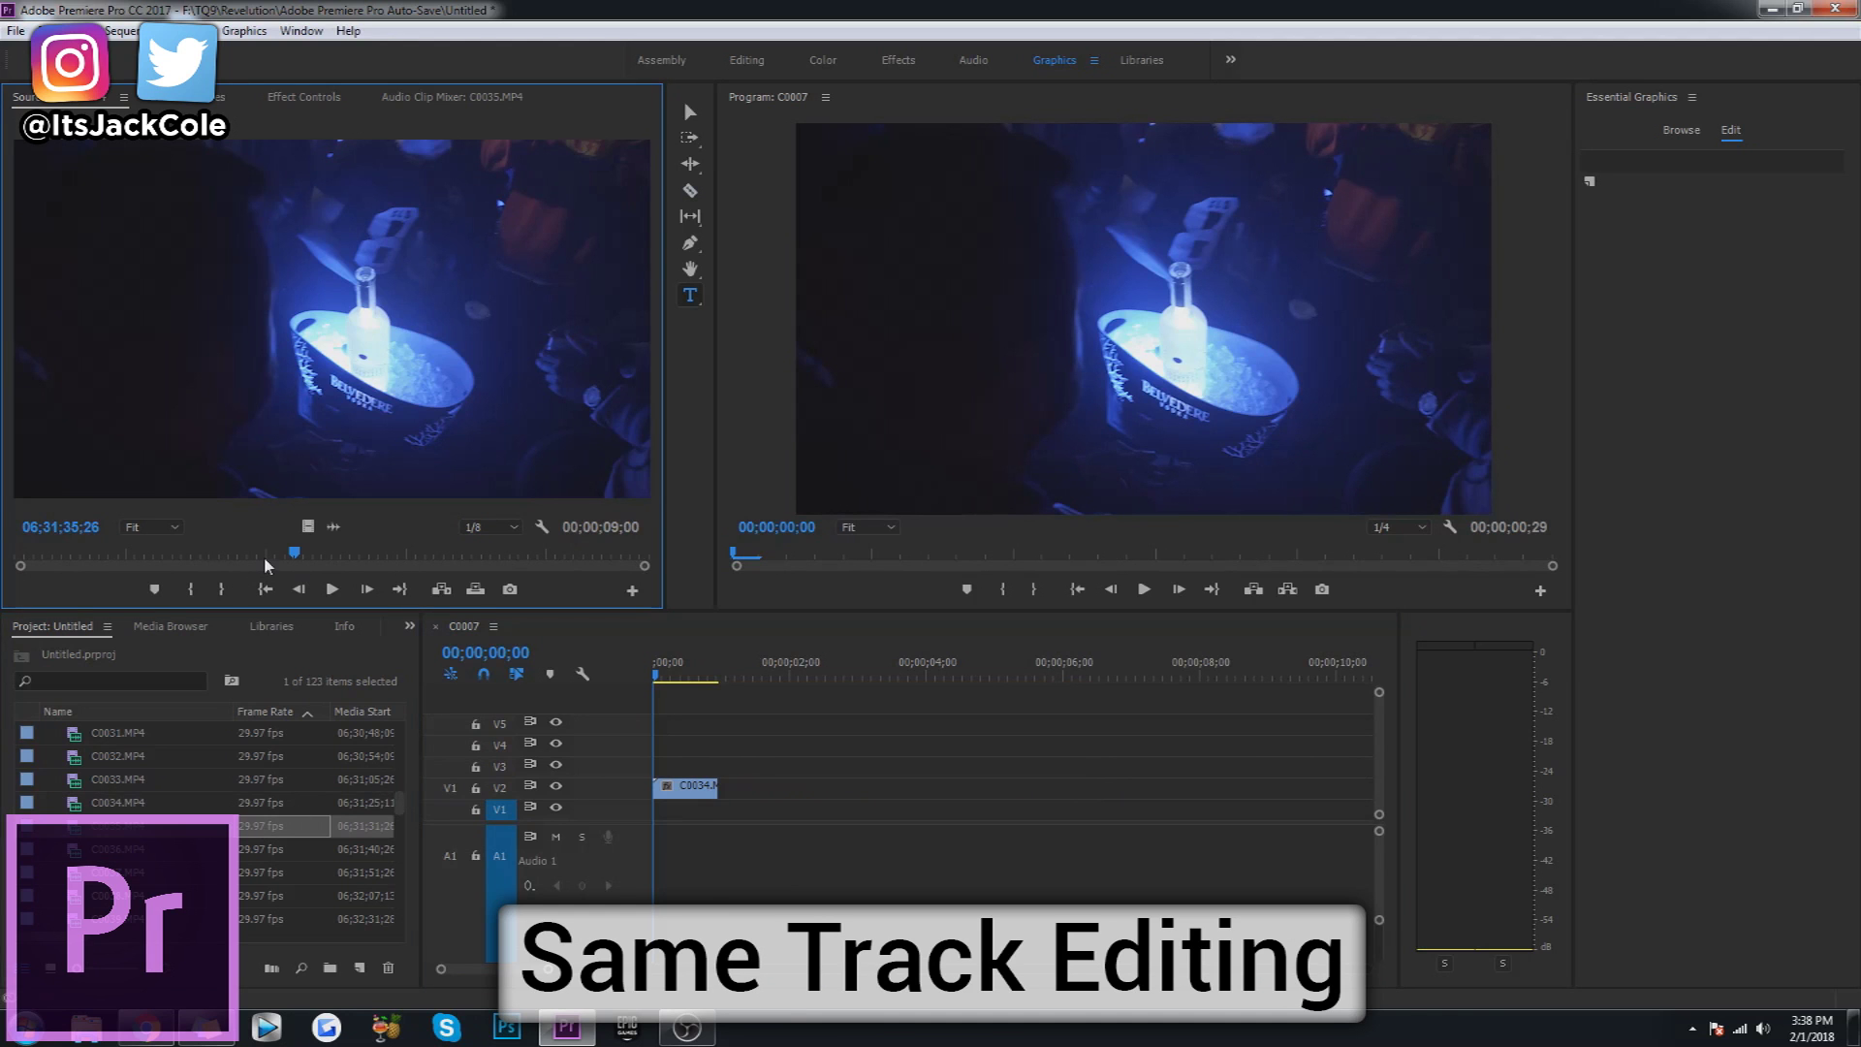
double_click(275, 827)
left_click(191, 566)
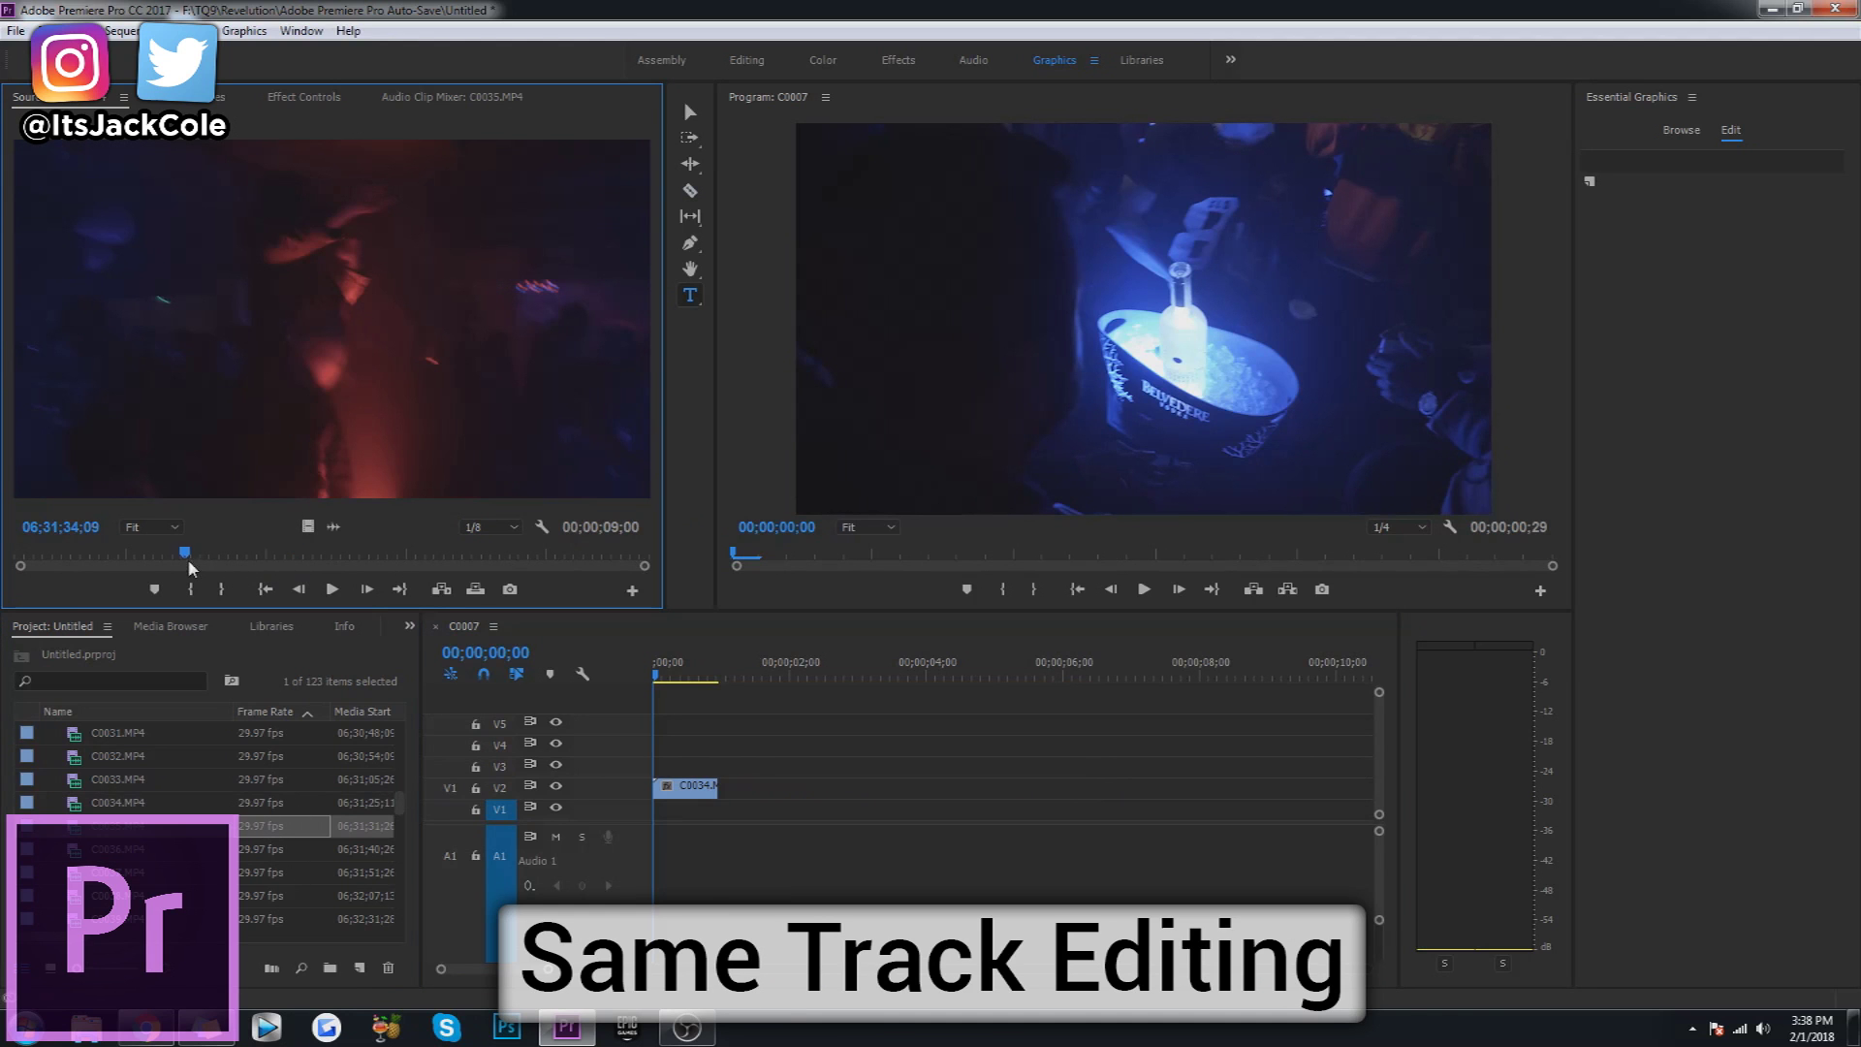
left_click_drag(307, 527, 727, 796)
Razor C0035 after its first moment and delete the rest of it.
key("c")
key("t")
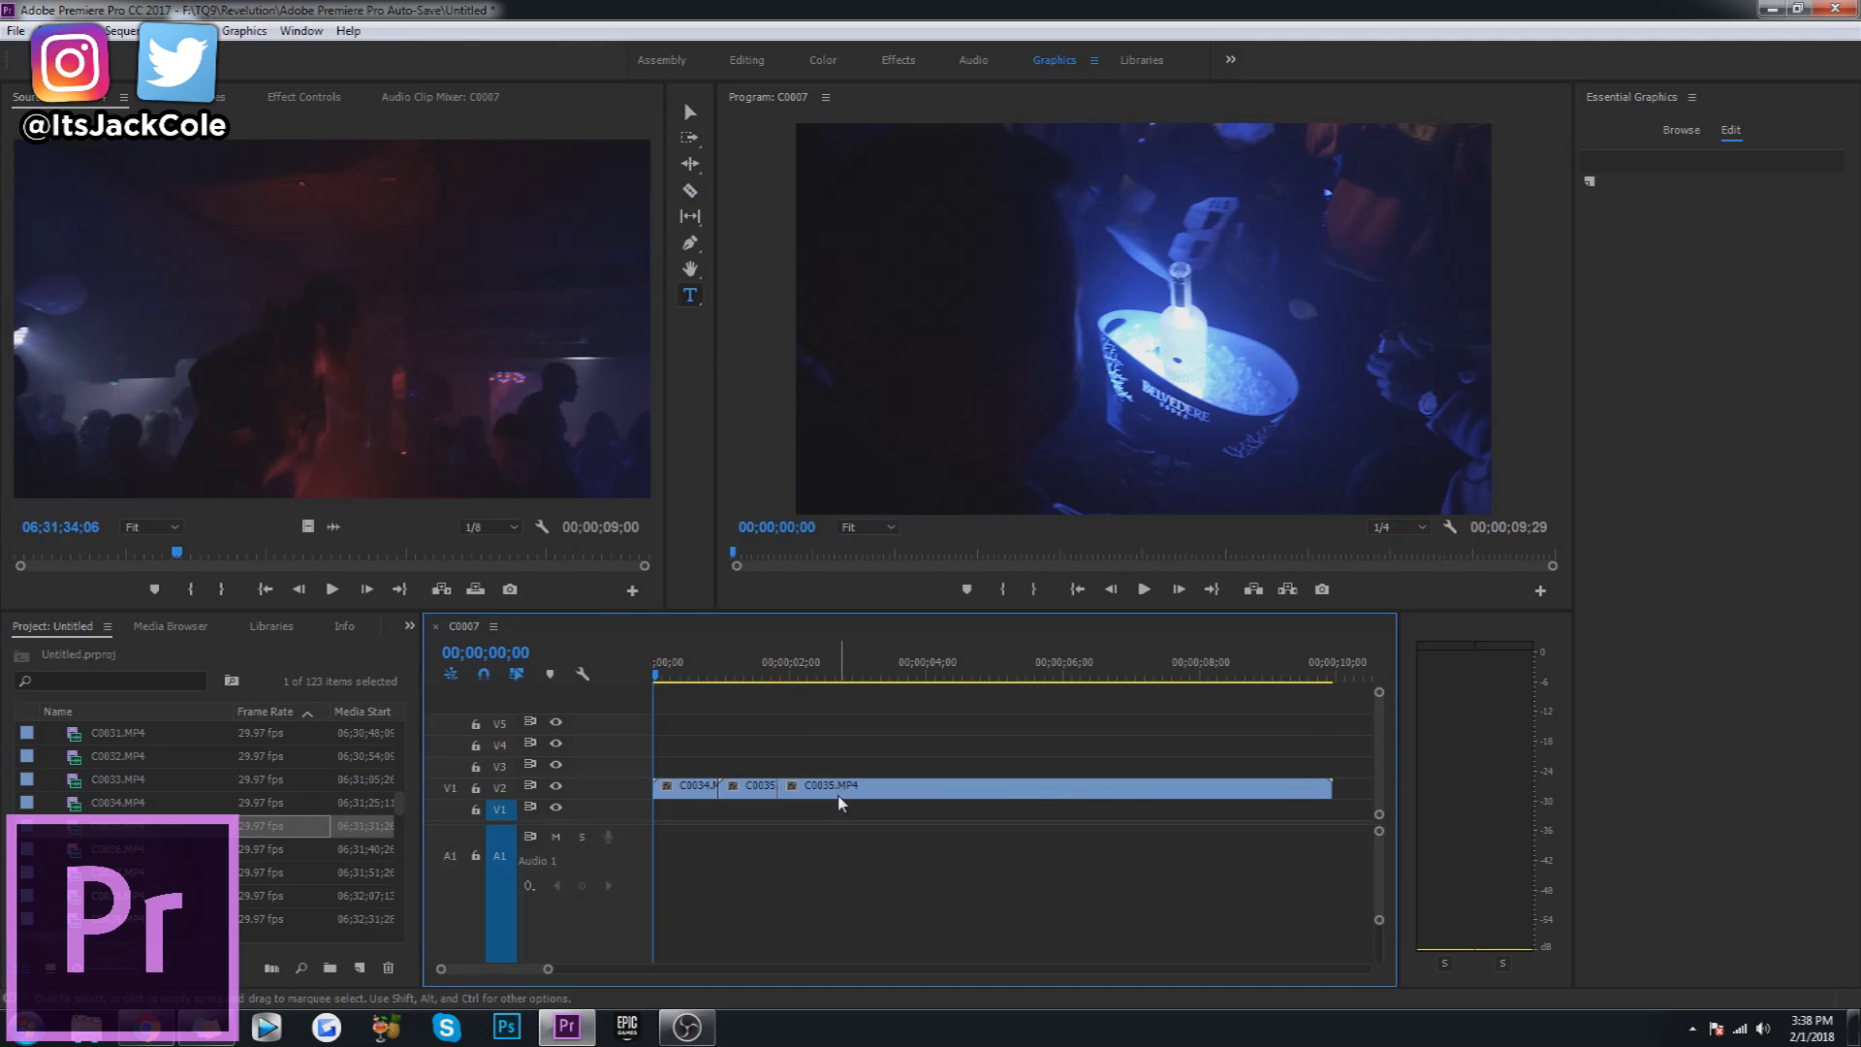
left_click(845, 793)
key("Delete")
double_click(84, 851)
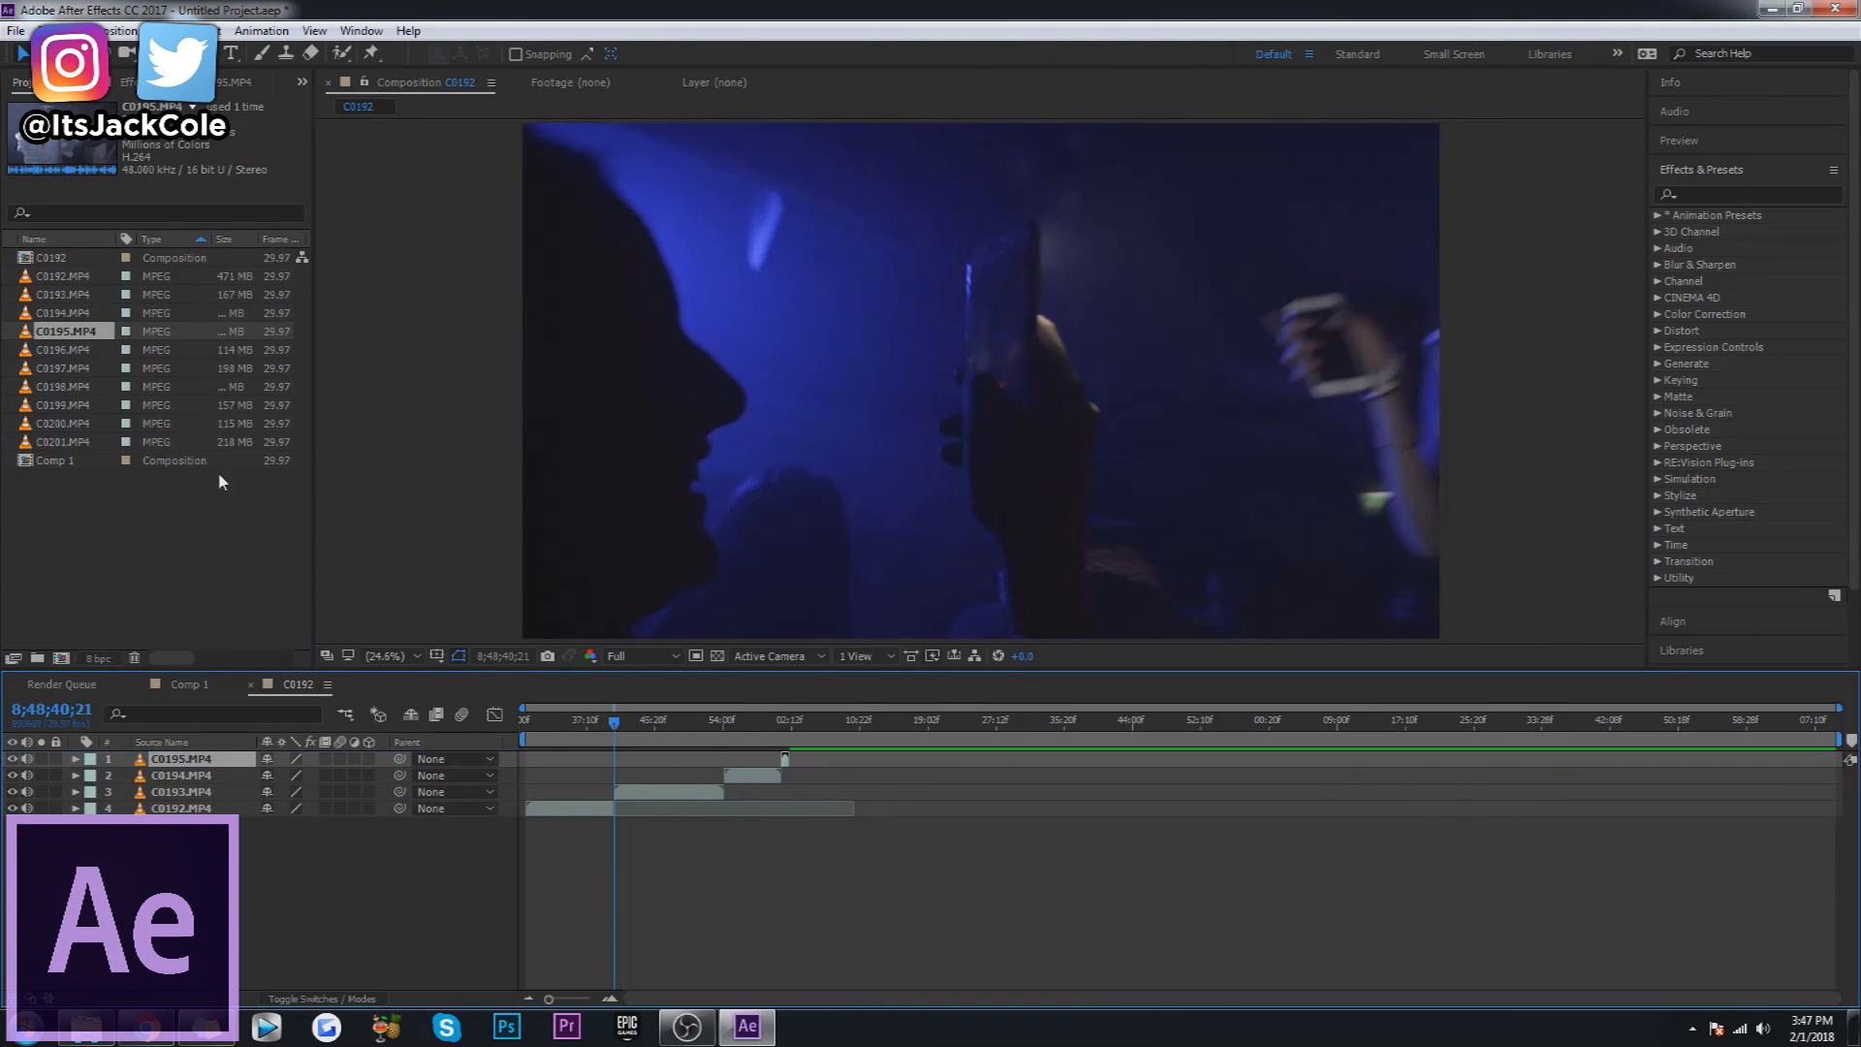
Add clips C0196 through C0201 to the C0192 composition as layers.
left_click(70, 345)
left_click(78, 424, "shift")
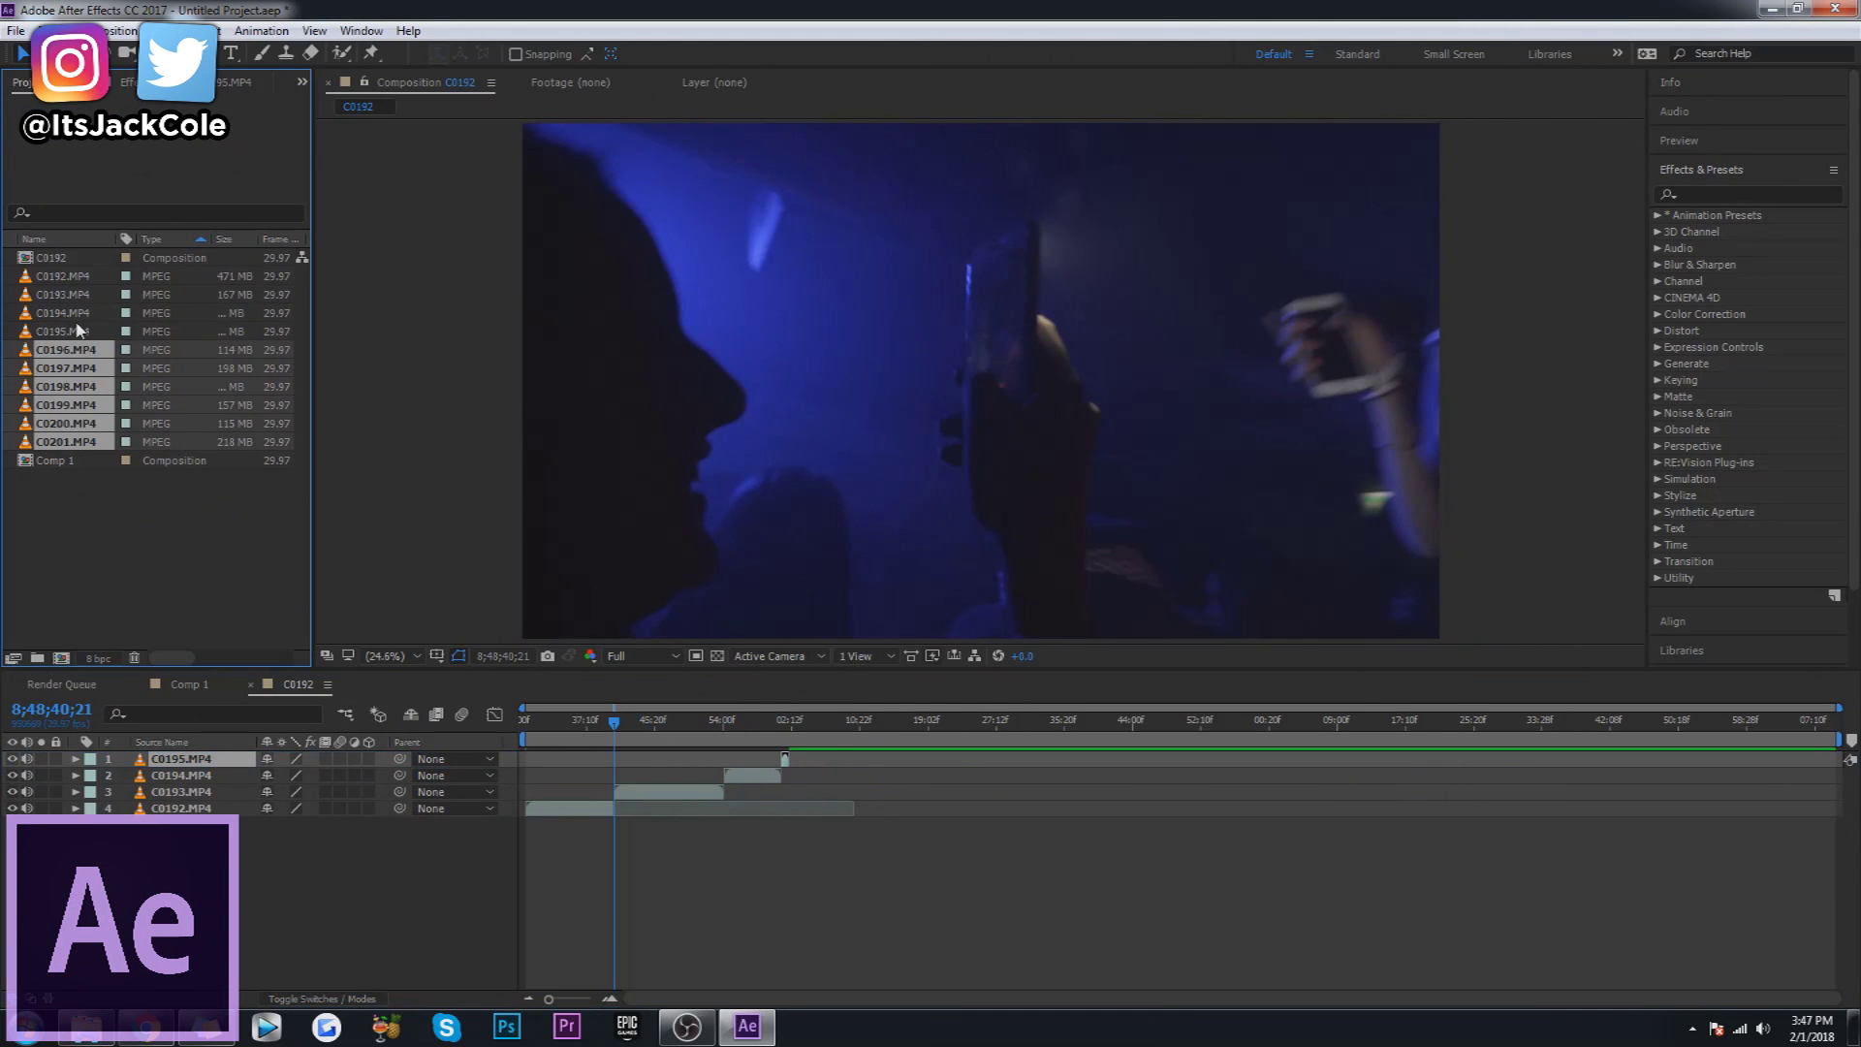
left_click_drag(799, 754, 799, 754)
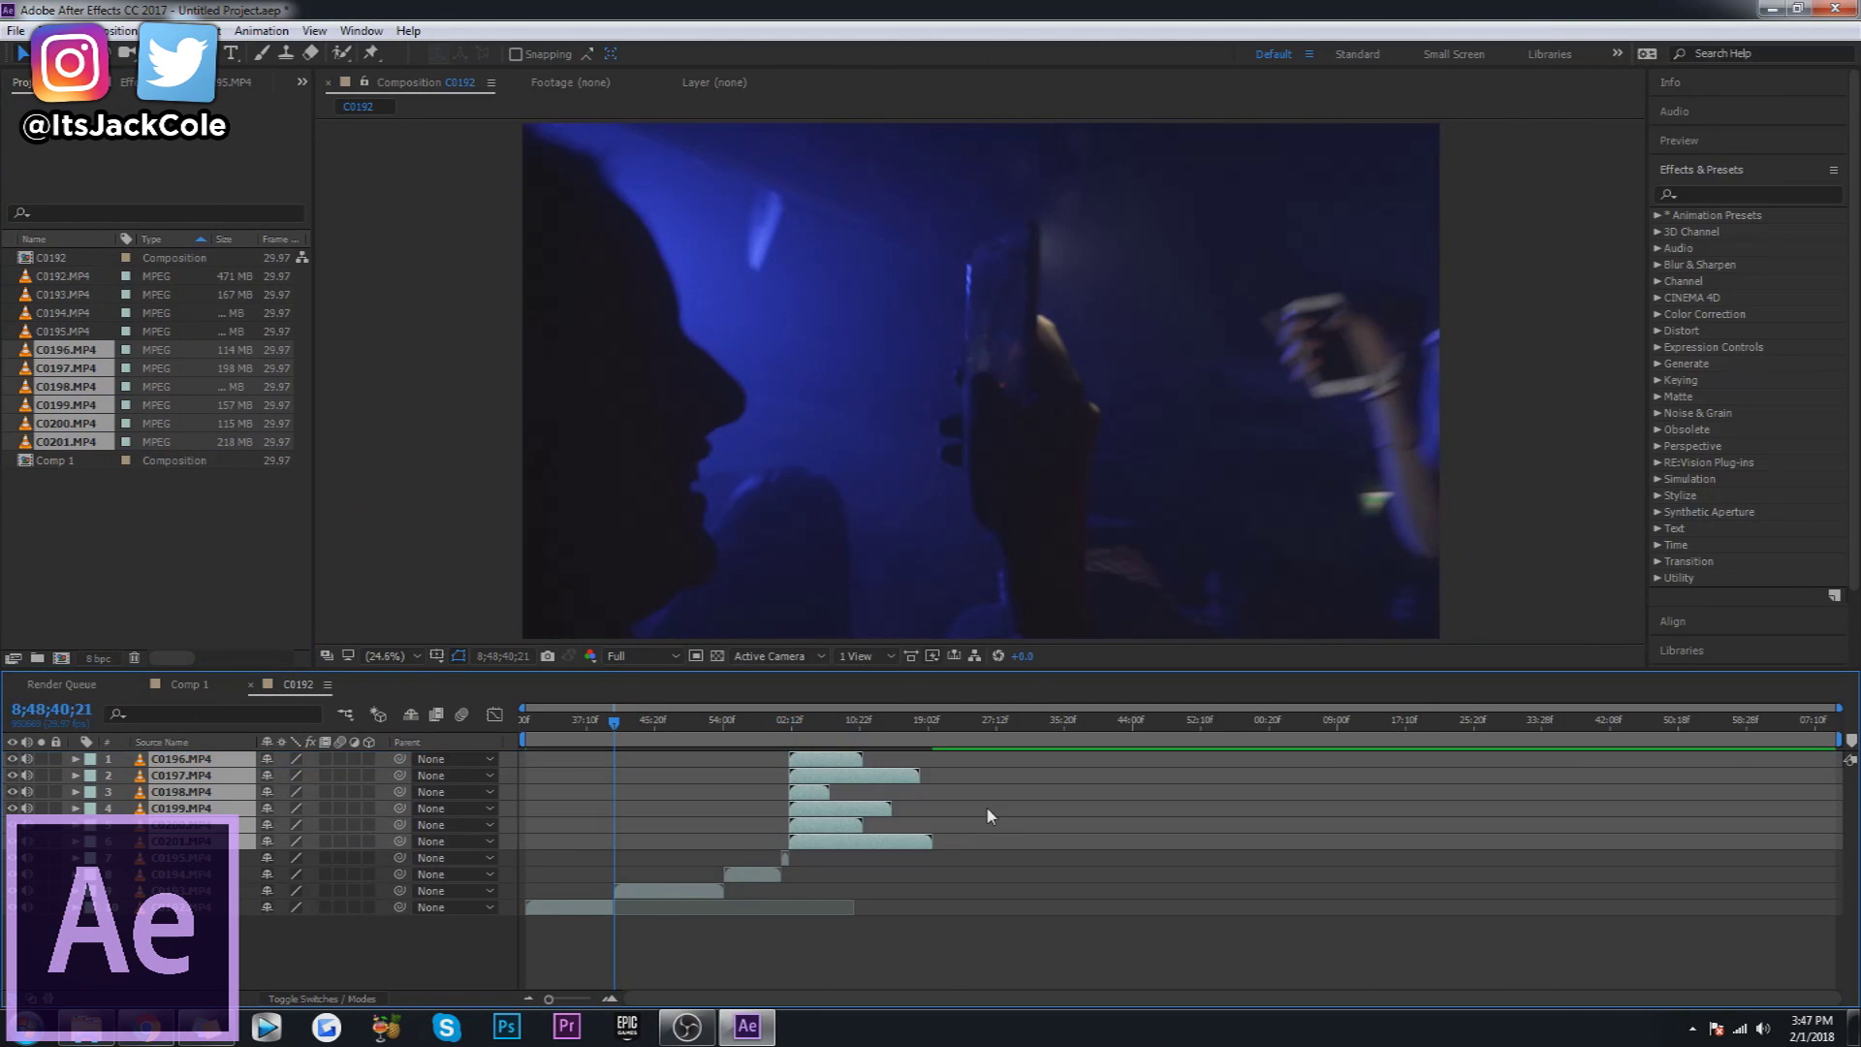
Select layers 1–5 together in the C0192 timeline, then clear the selection.
left_click(818, 822)
left_click(783, 759, "shift")
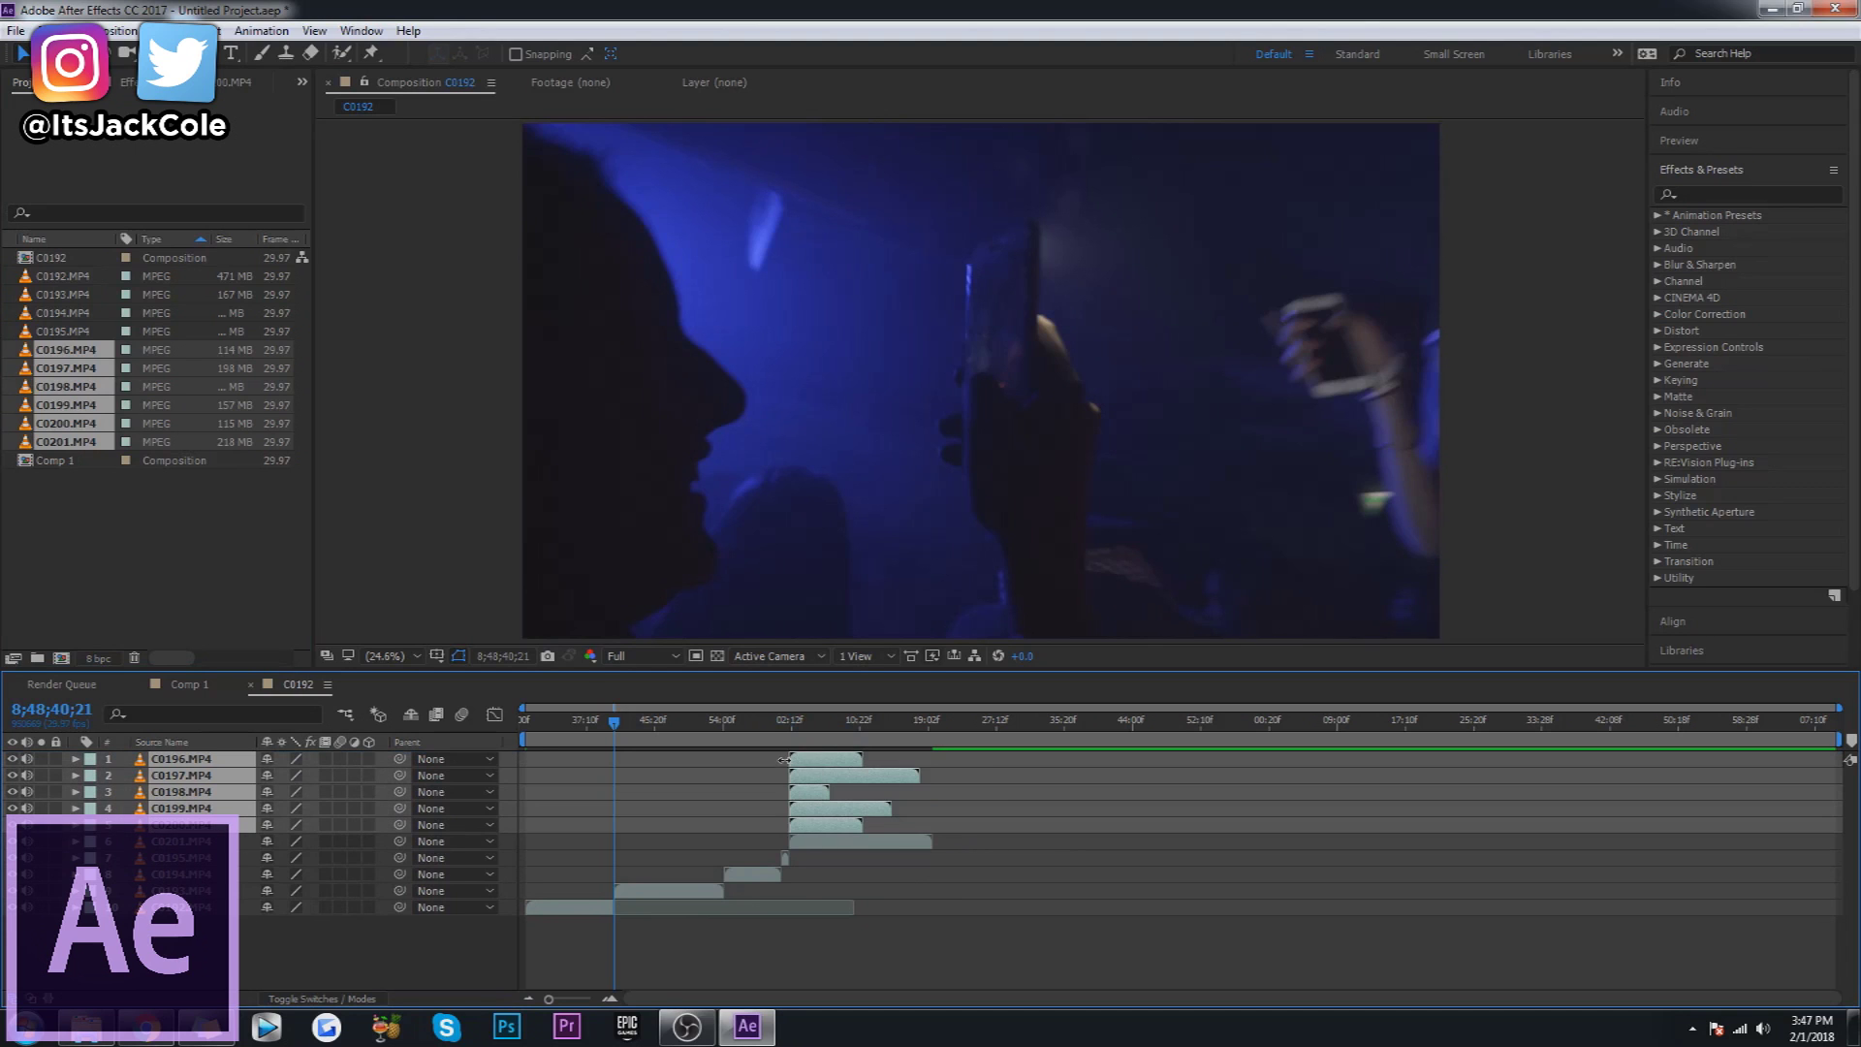
left_click(976, 860)
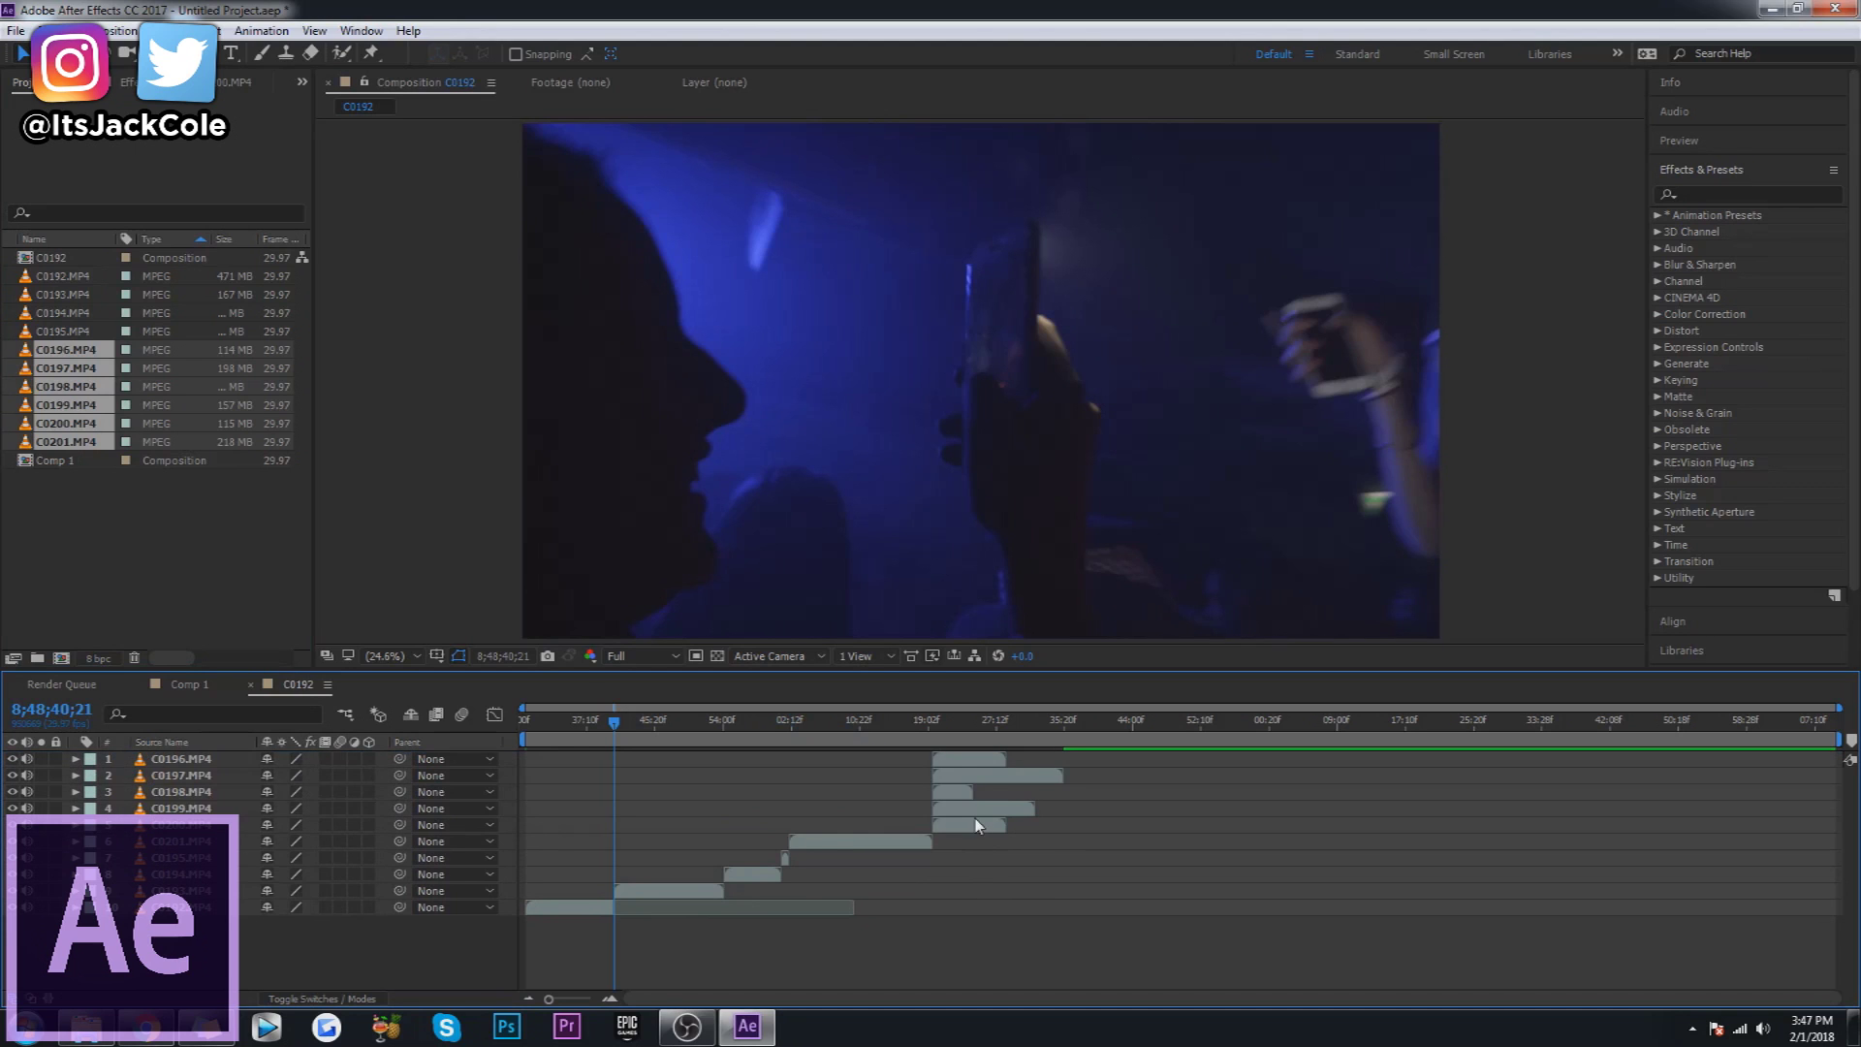
left_click(974, 823)
left_click(955, 757, "shift")
left_click(1034, 860)
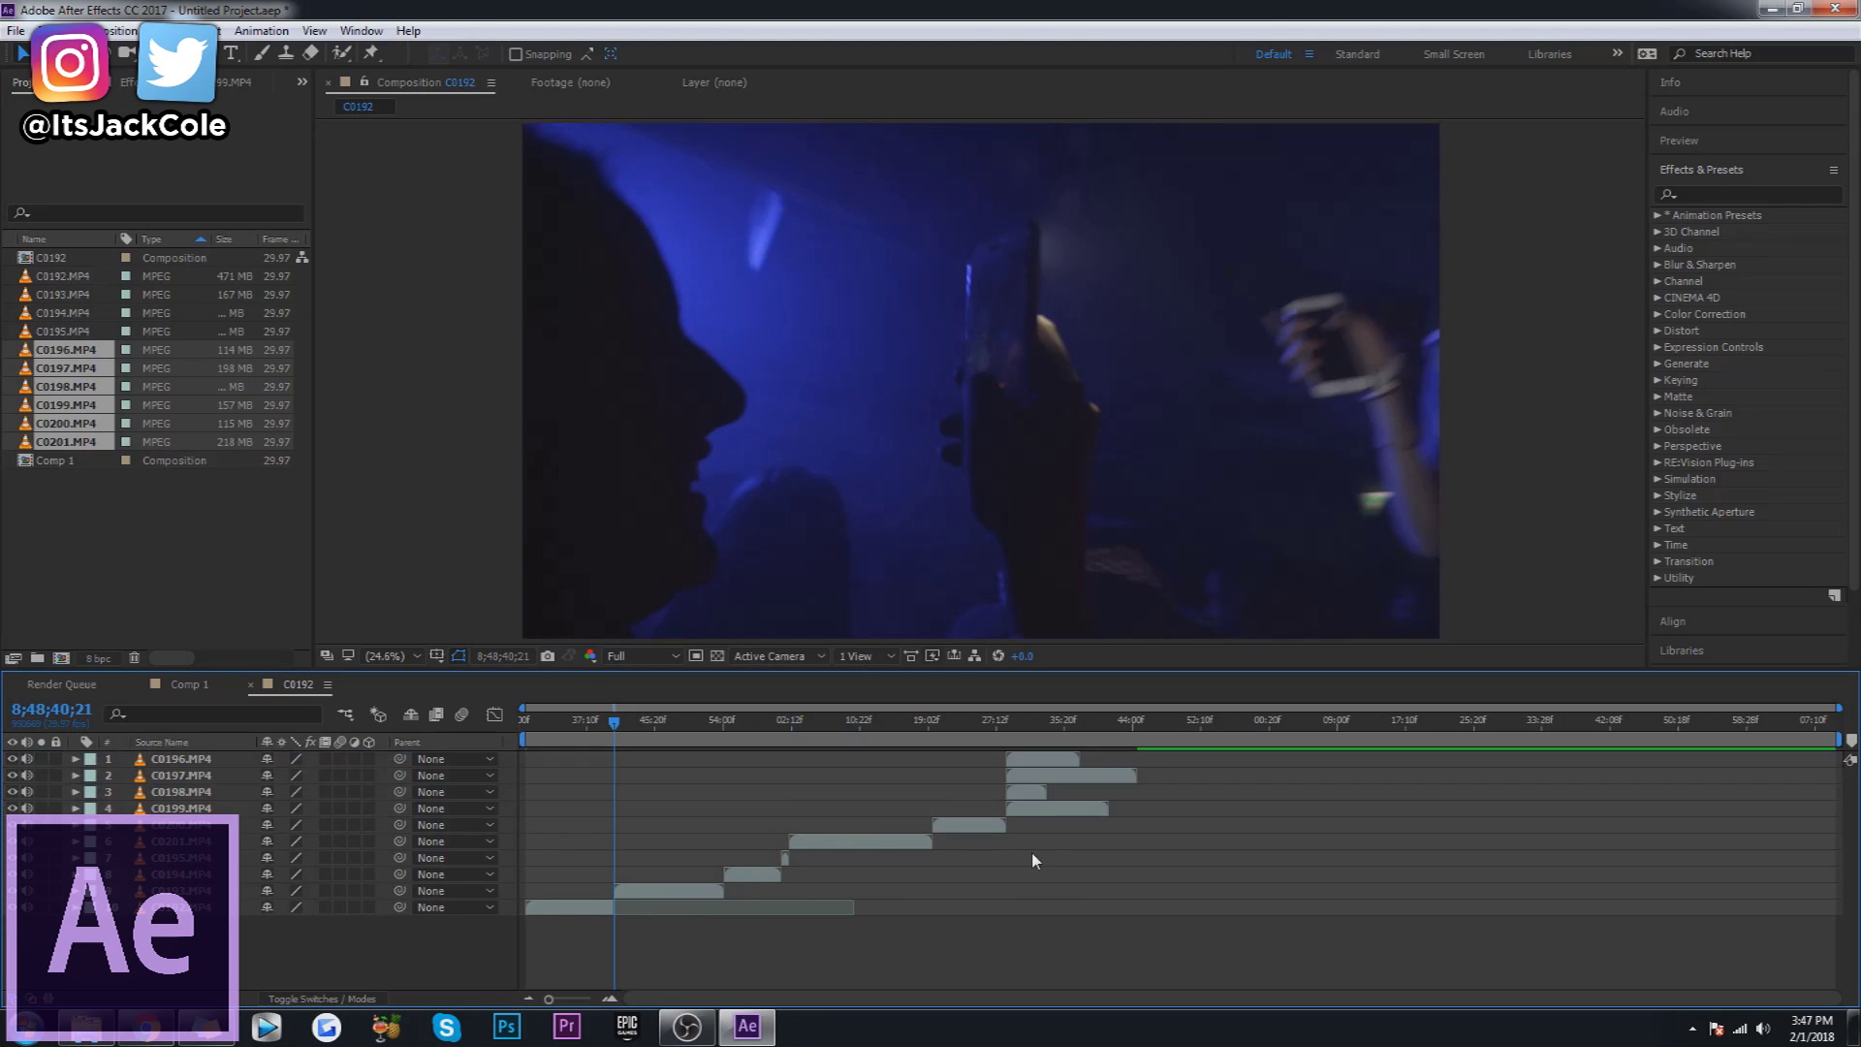
Move layers 1 and 2 so they start after layer 3 ends.
left_click(1034, 791)
left_click(1034, 773, "shift")
left_click(1035, 760, "shift")
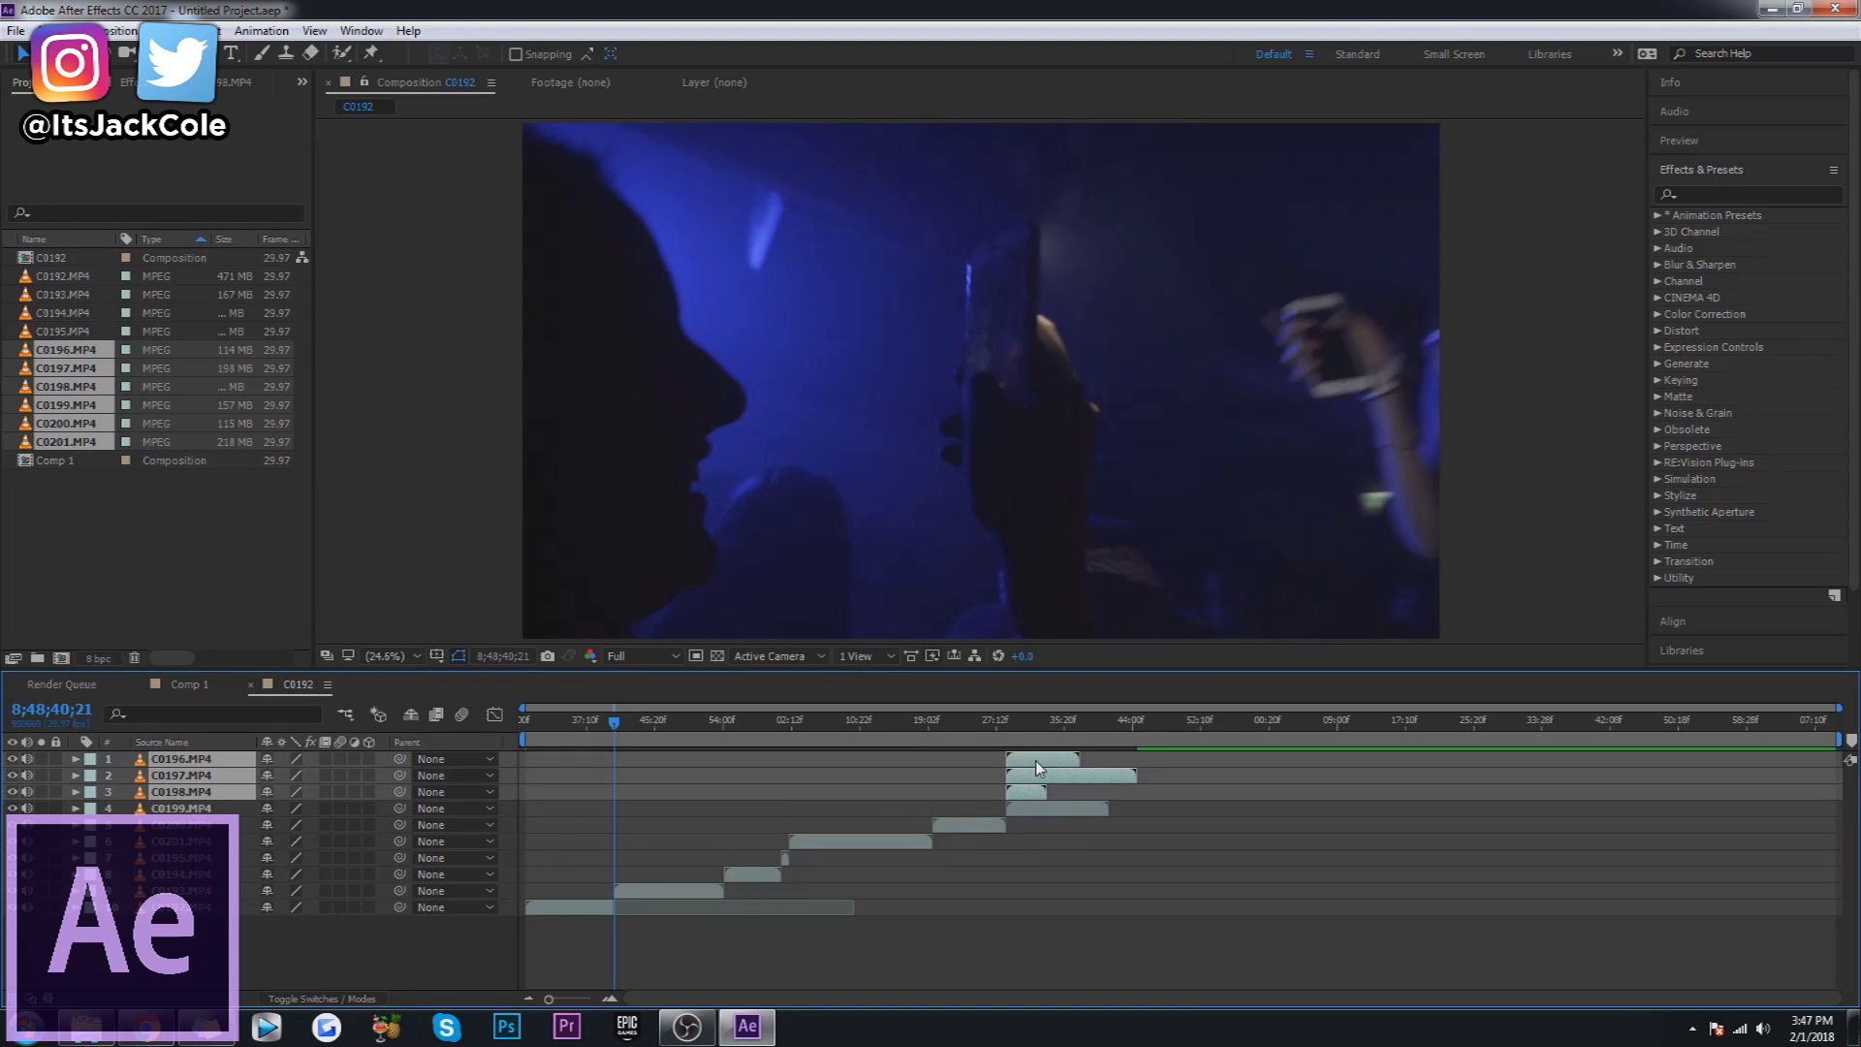
left_click(1138, 833)
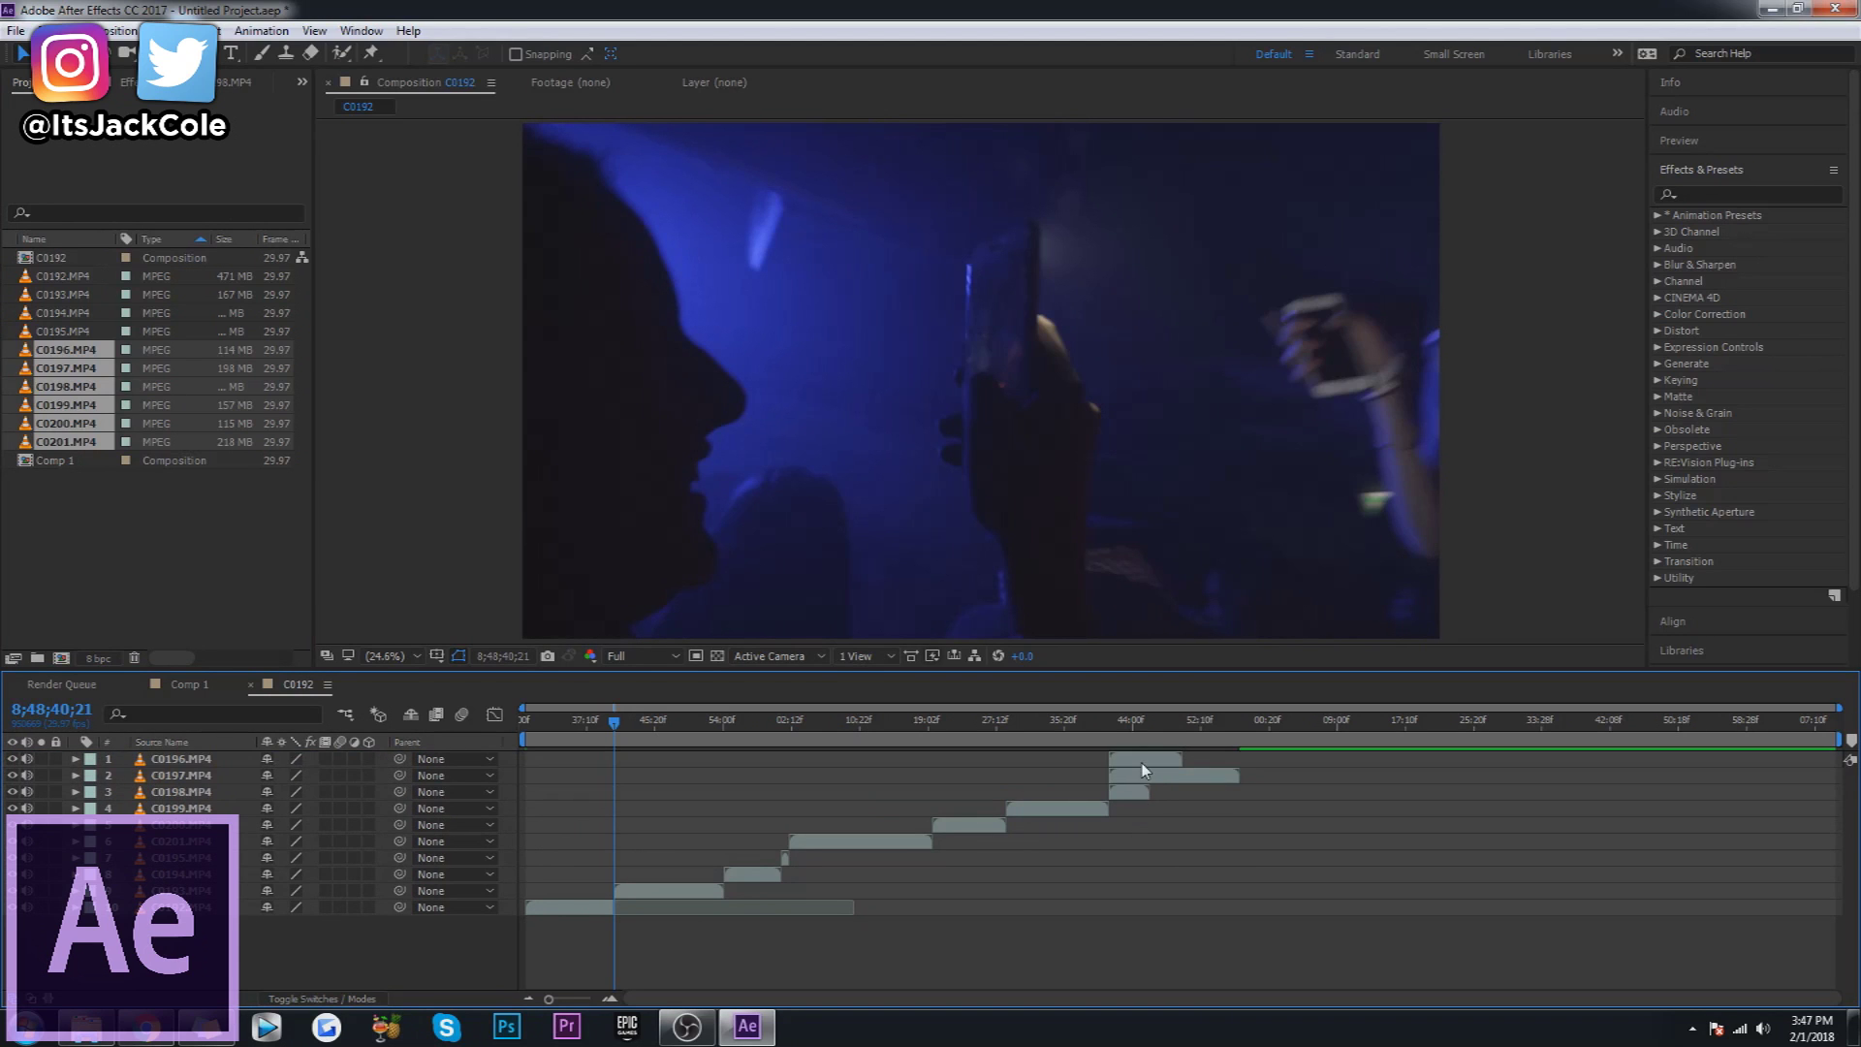
left_click(1142, 762)
left_click(1144, 776, "shift")
left_click_drag(1152, 761, 1326, 776)
Select layer 1, then insert C0036 between C0034 and C0035 in the sequence.
left_click(1202, 760)
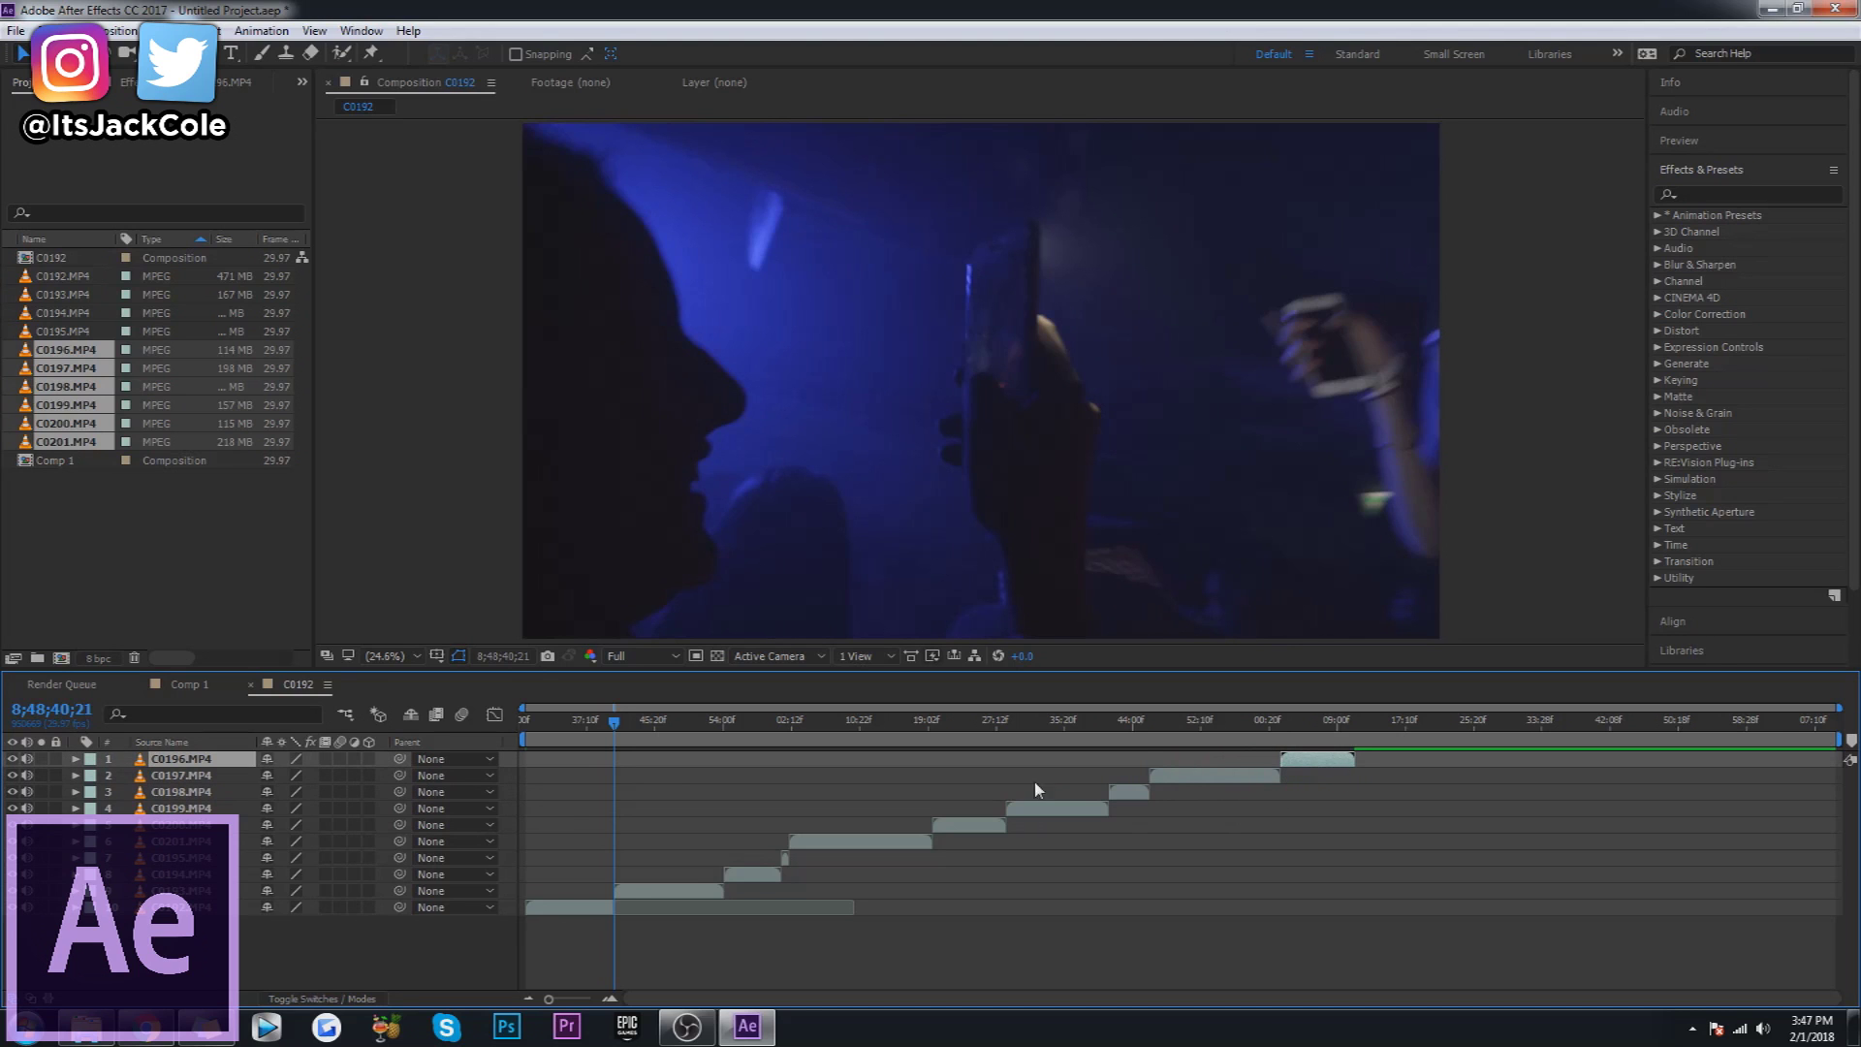
left_click_drag(614, 725, 504, 741)
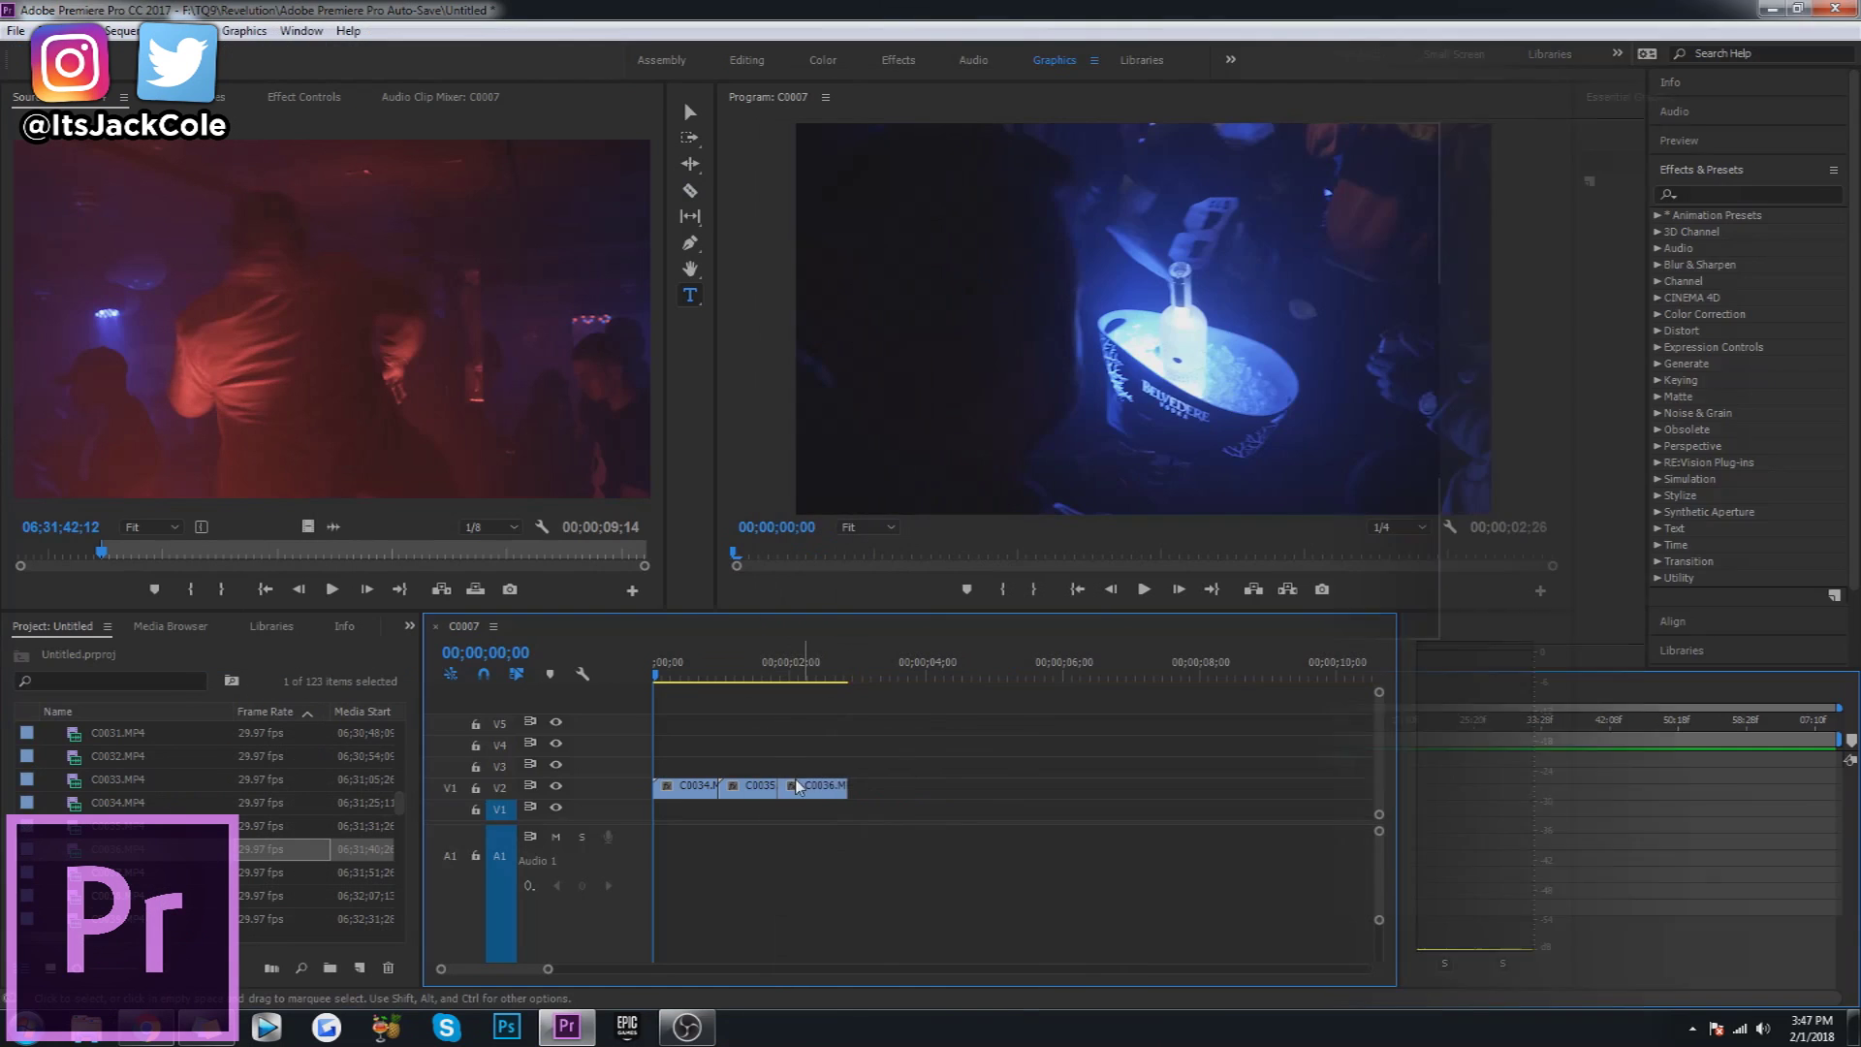
mouse_move(814, 786)
left_mouse_down()
mouse_move(834, 767)
mouse_move(839, 801)
mouse_move(820, 762)
mouse_move(819, 795)
left_mouse_up()
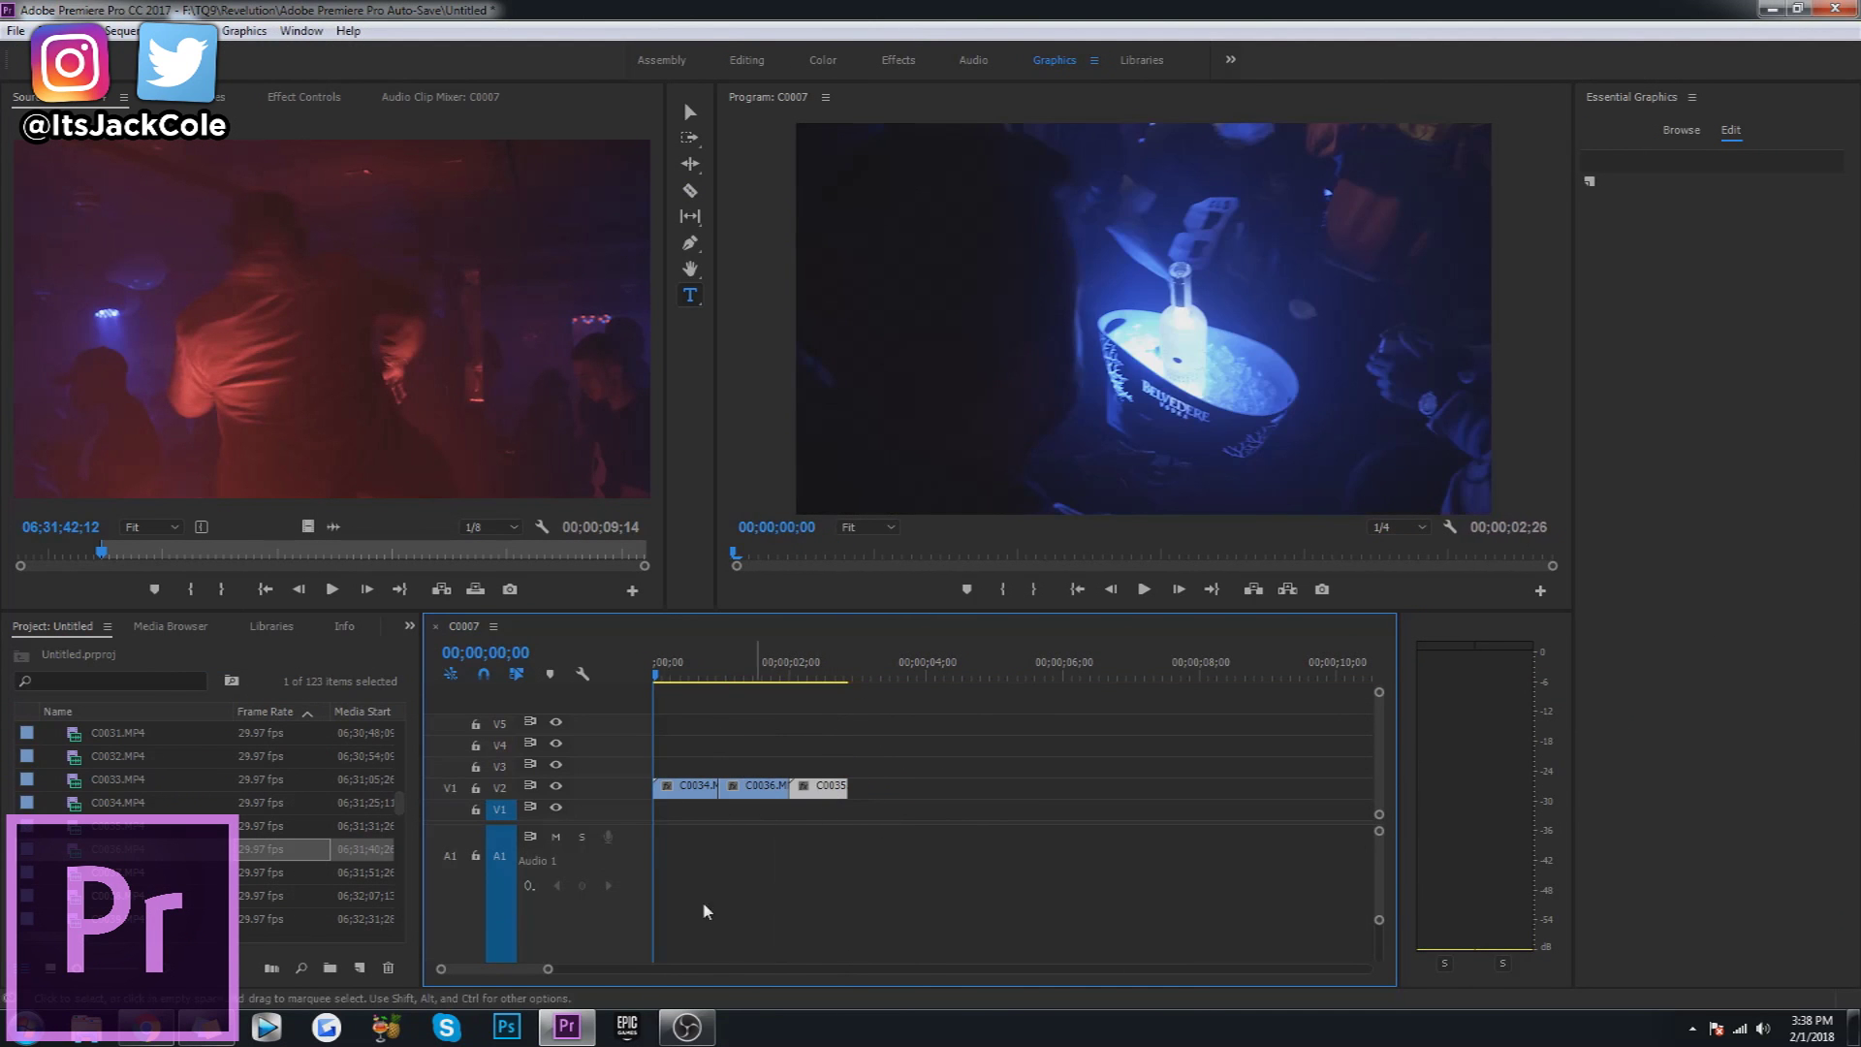
Place C0037 and then C0040 on V2 after C0035.
double_click(251, 868)
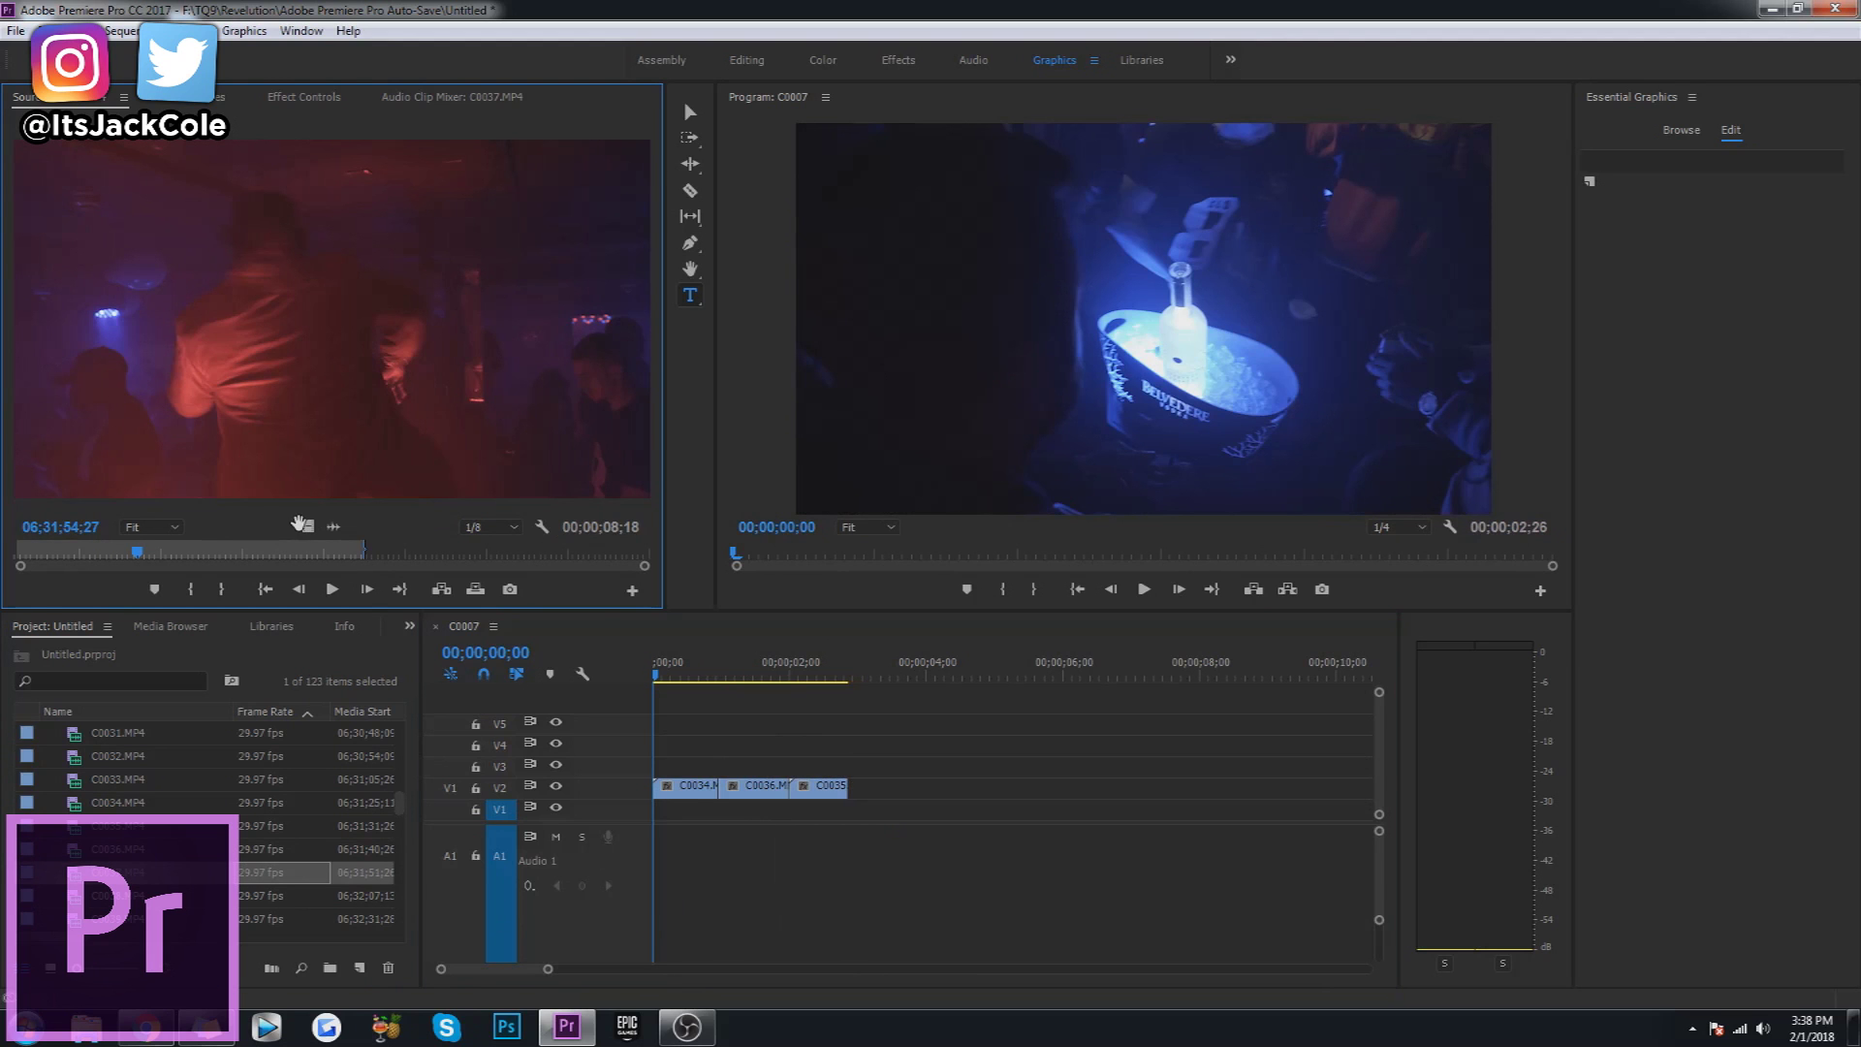
left_click_drag(308, 526, 860, 793)
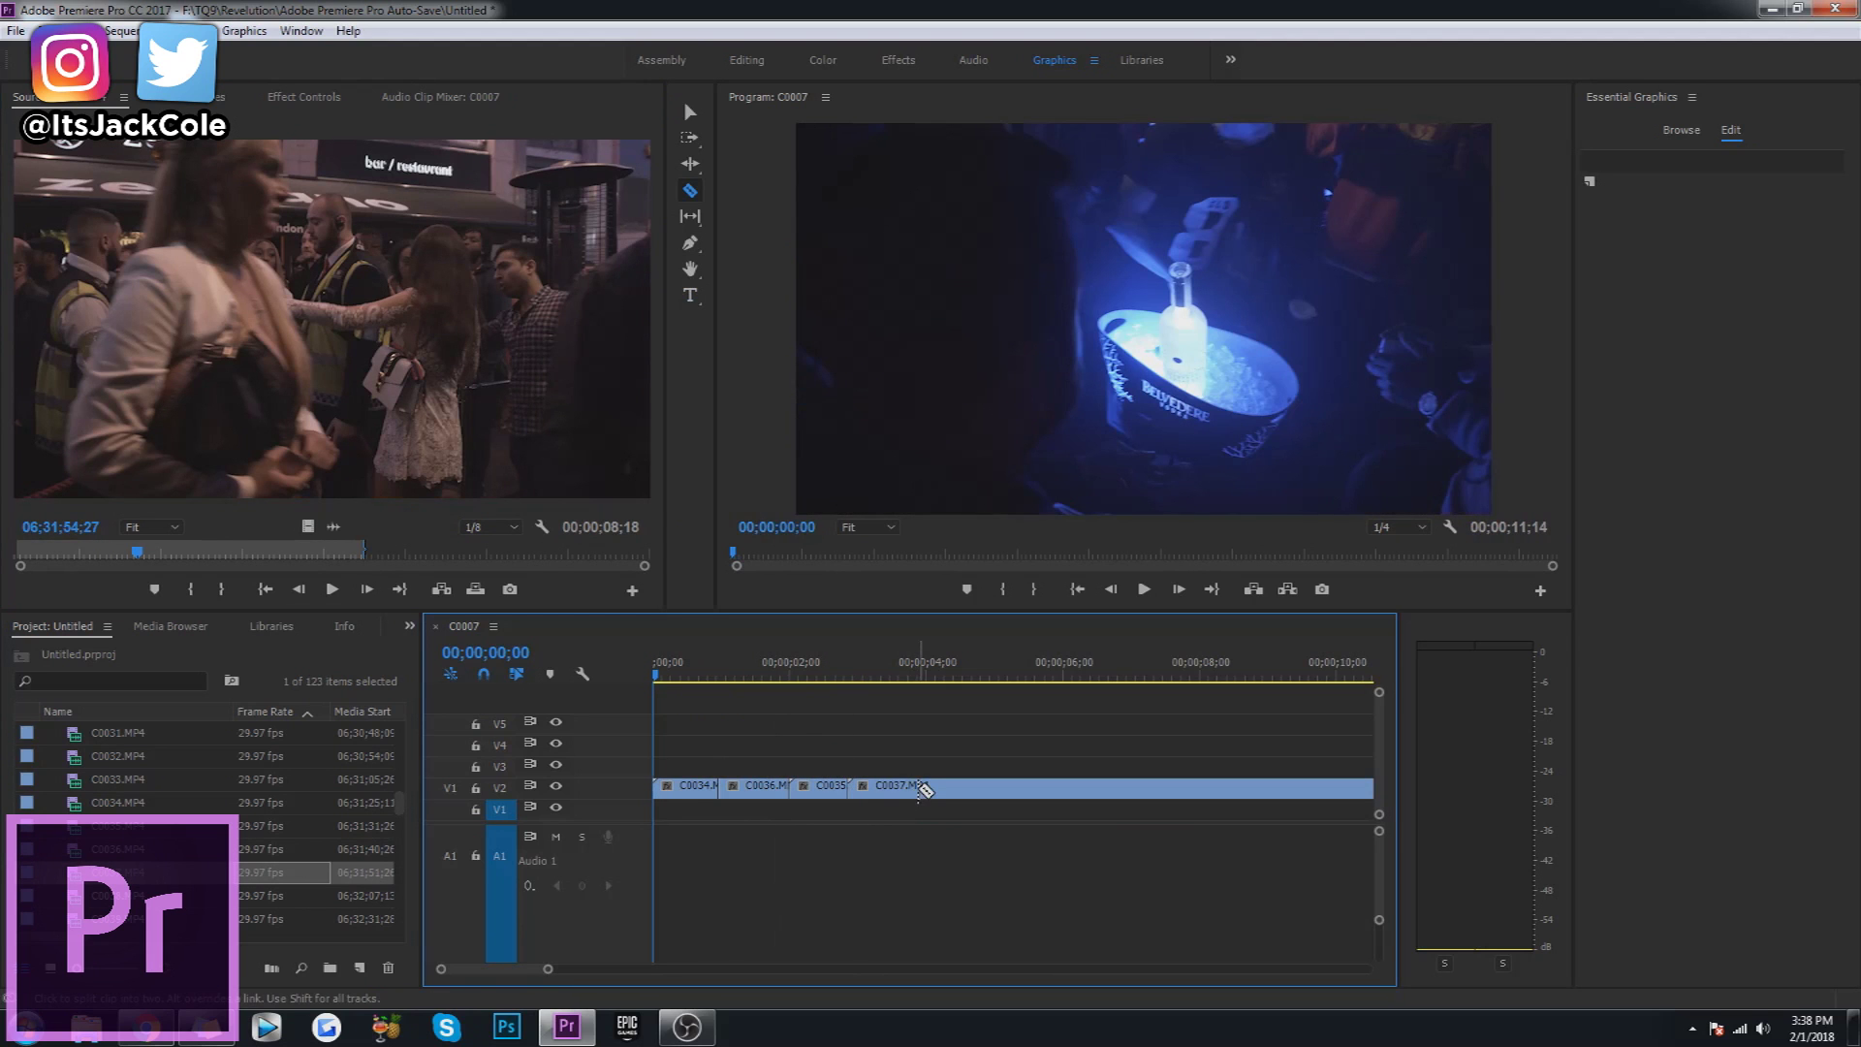
scroll(265, 901, "down", 3)
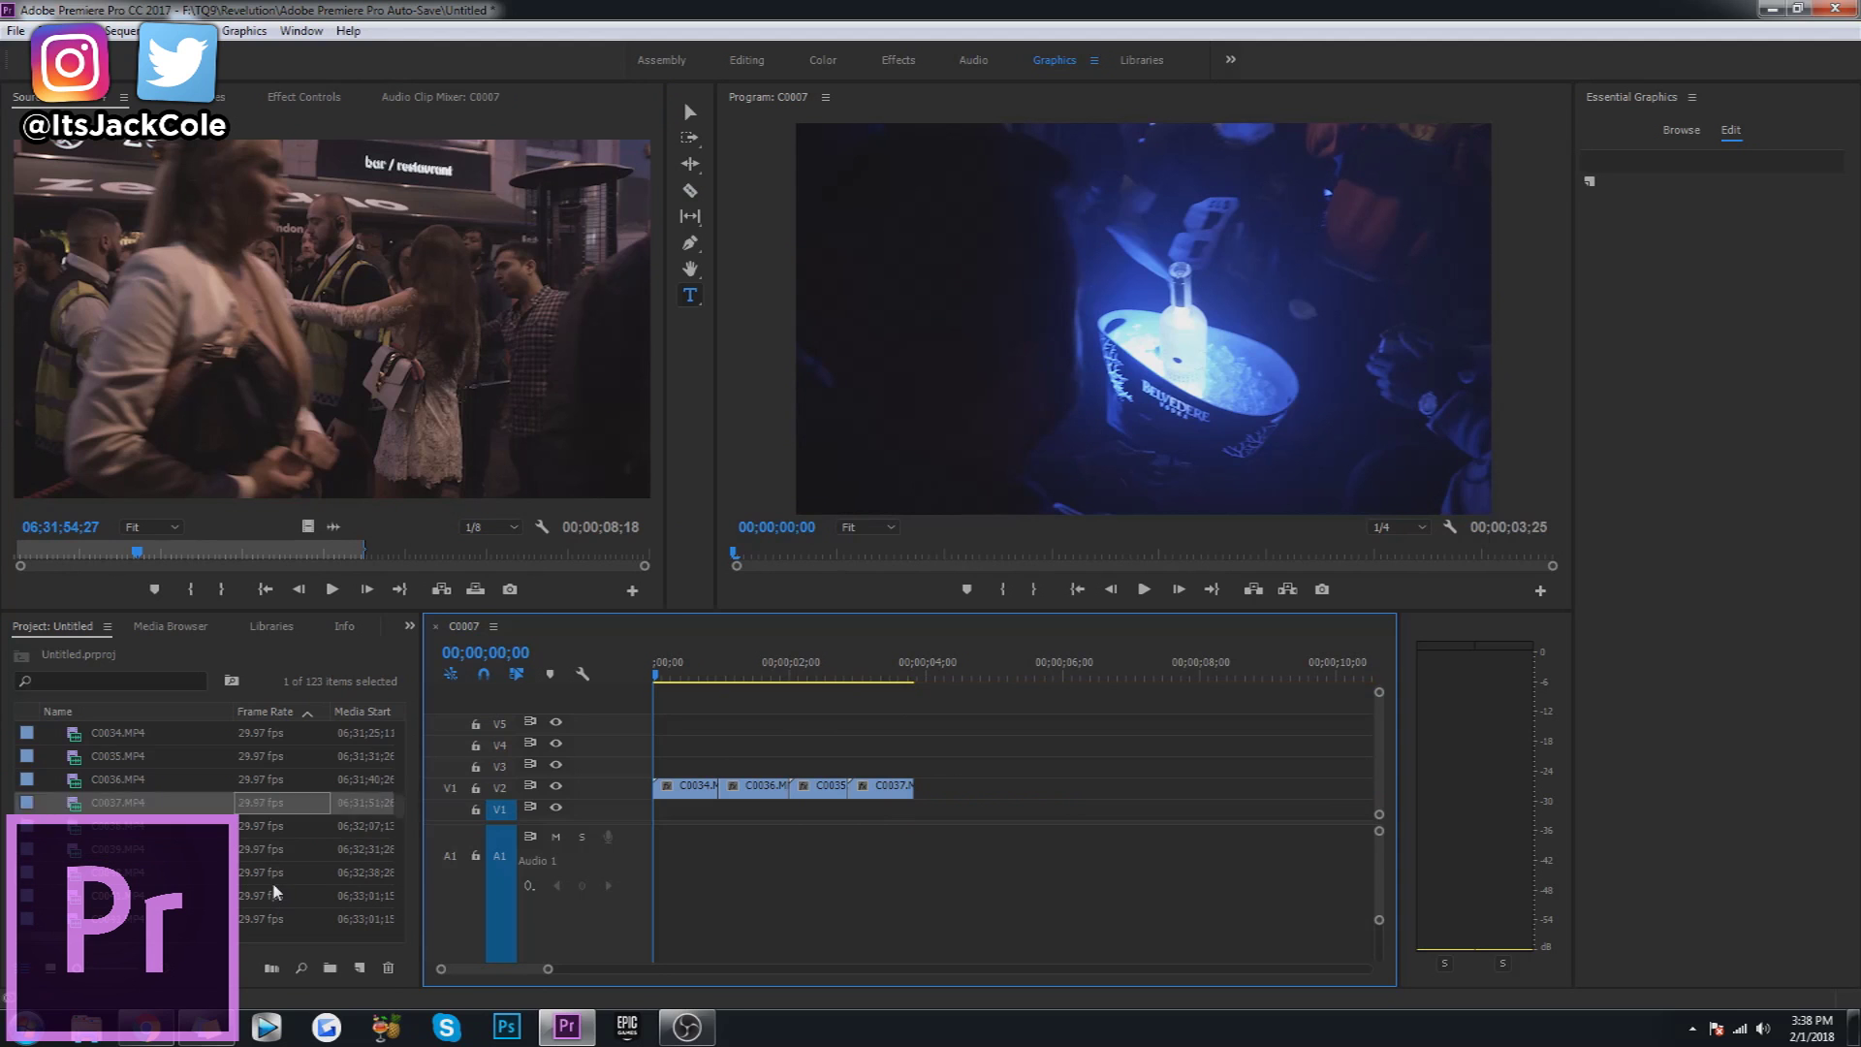
double_click(272, 831)
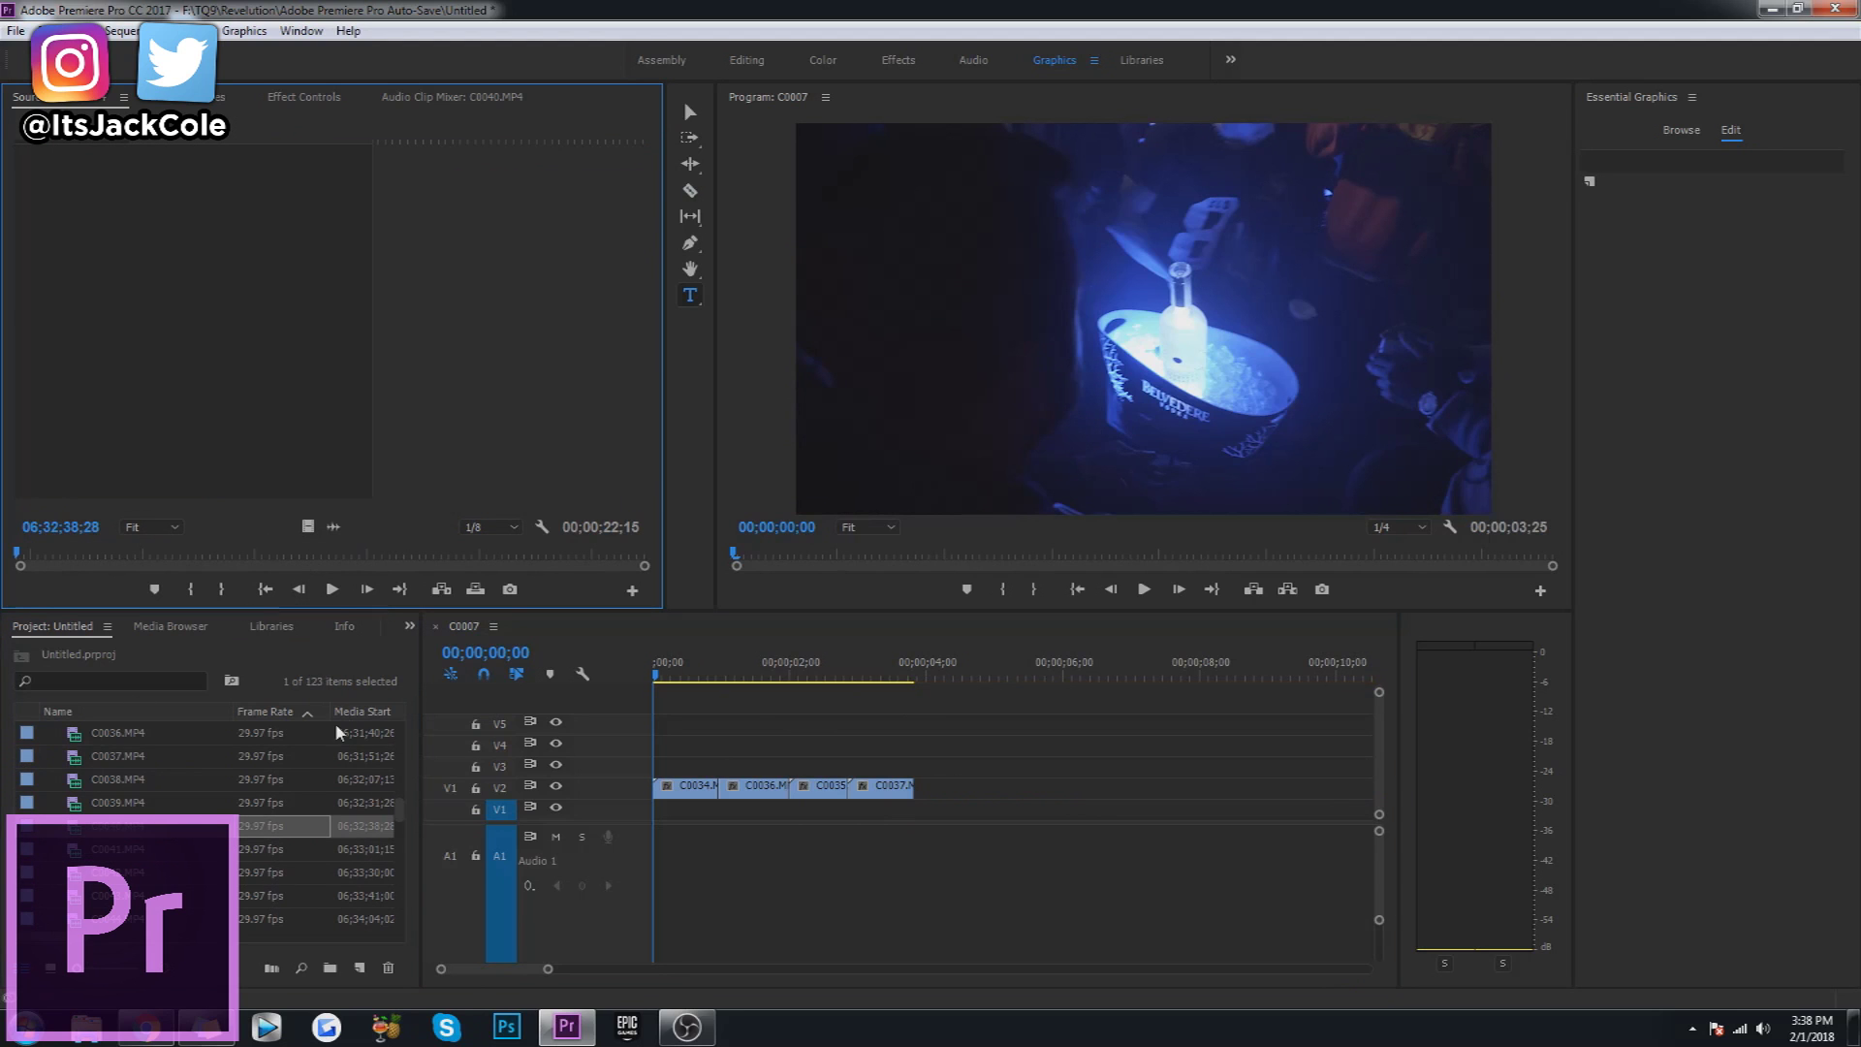
left_click_drag(305, 527, 926, 787)
Razor C0040 at a chosen frame and ripple-delete its first part.
left_click_drag(921, 678, 1129, 797)
key("c")
left_click(1122, 793)
key("v")
left_click(1081, 790)
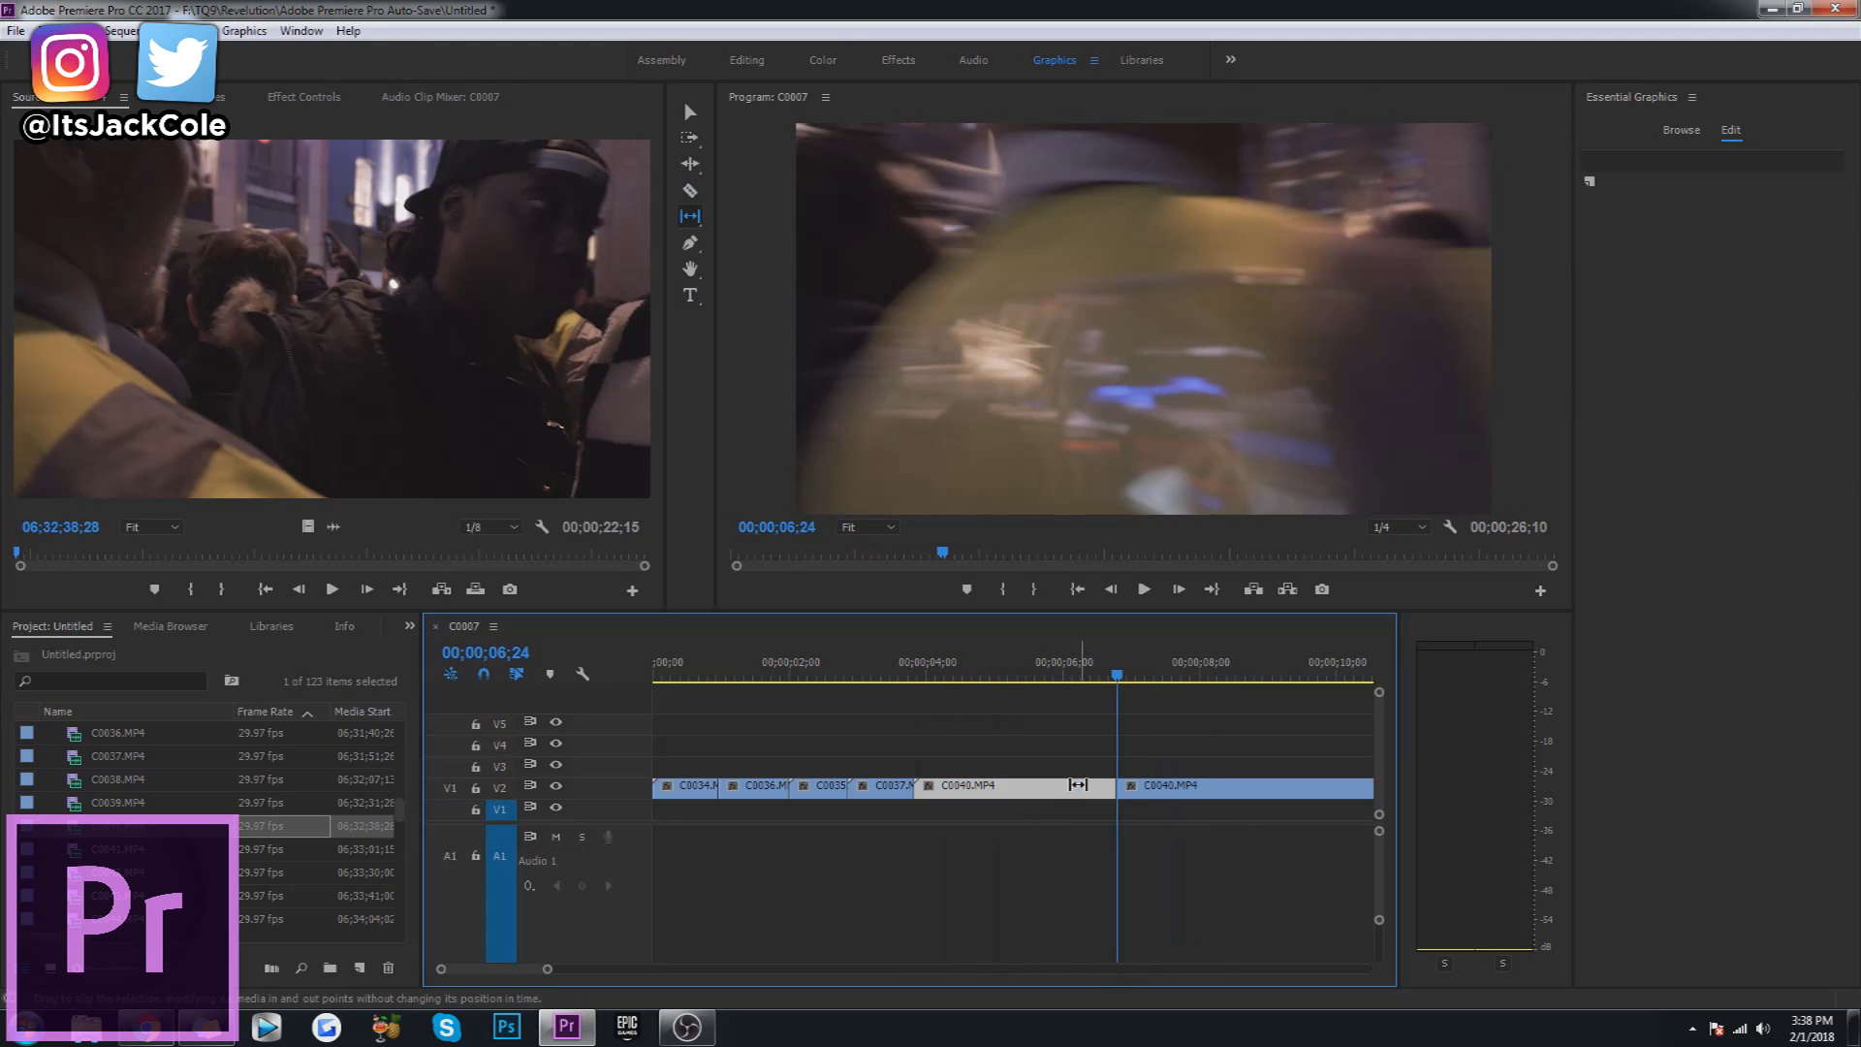
key("t")
right_click(1080, 793)
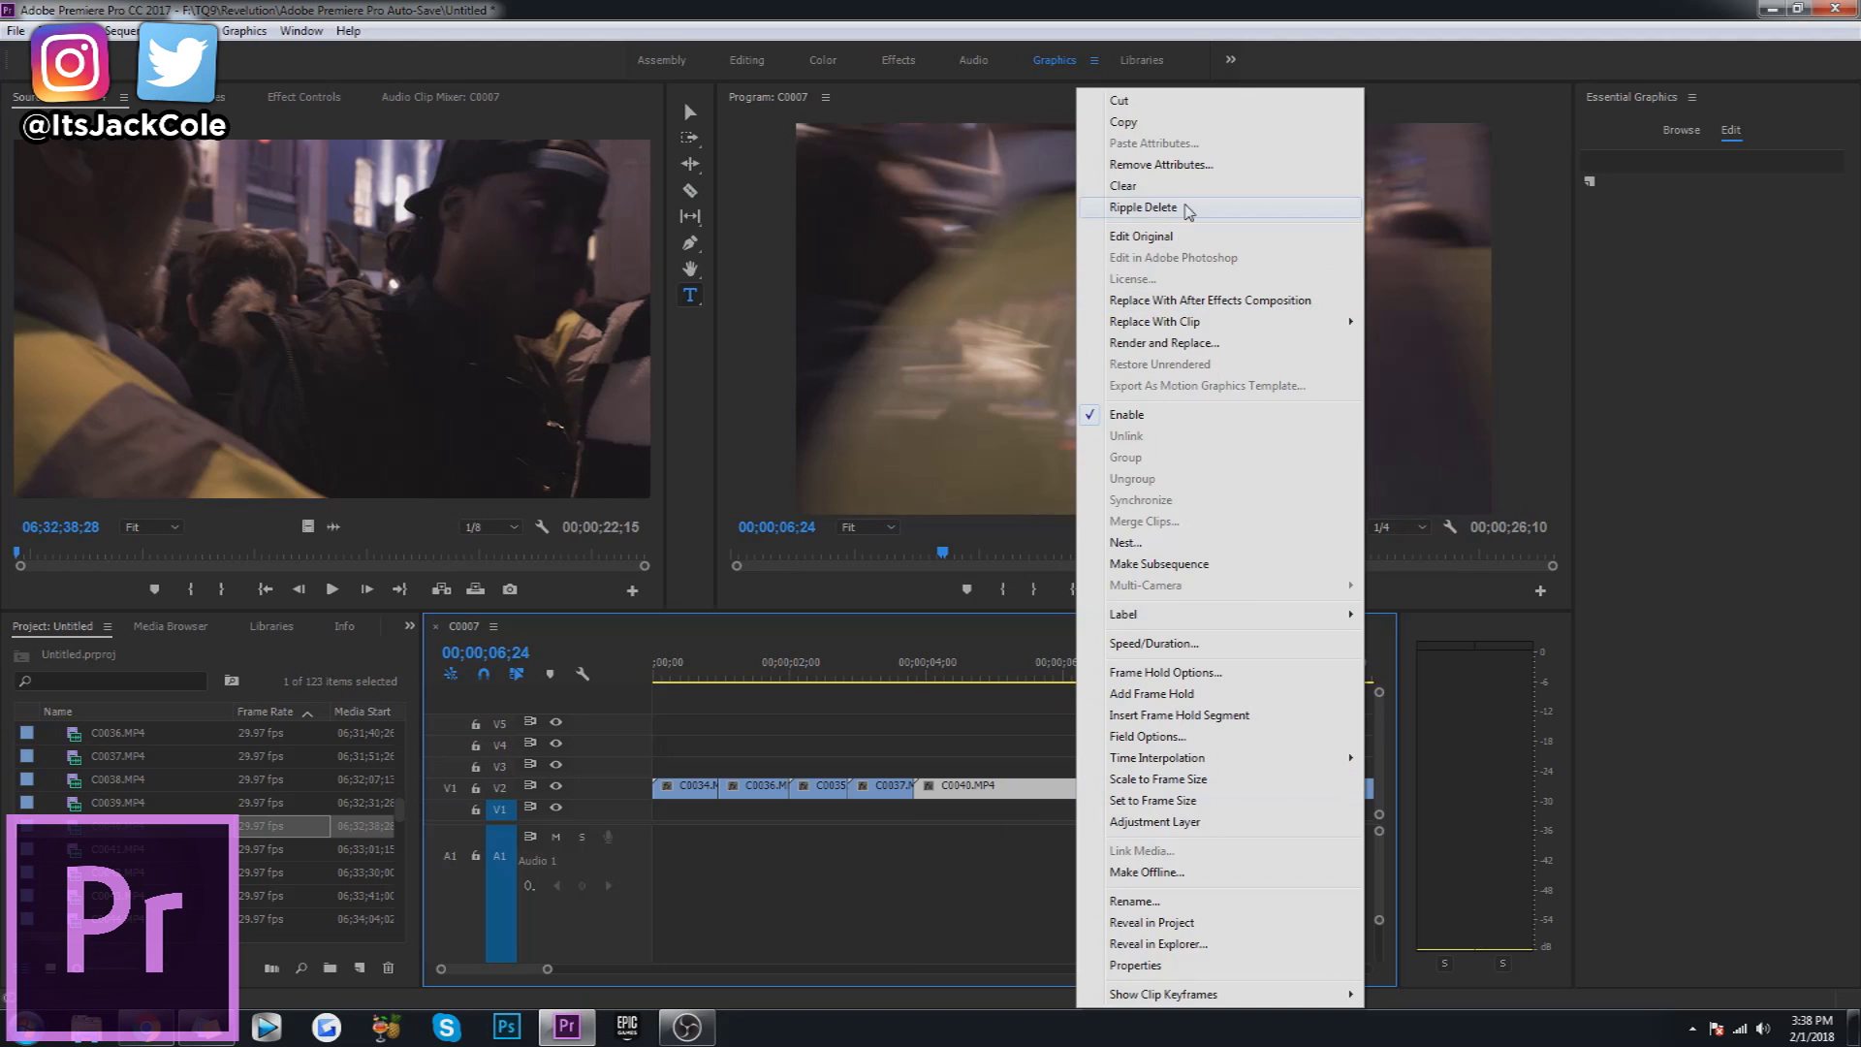
left_click(1125, 206)
Cut C0040 near the five-second mark and remove its tail.
key("c")
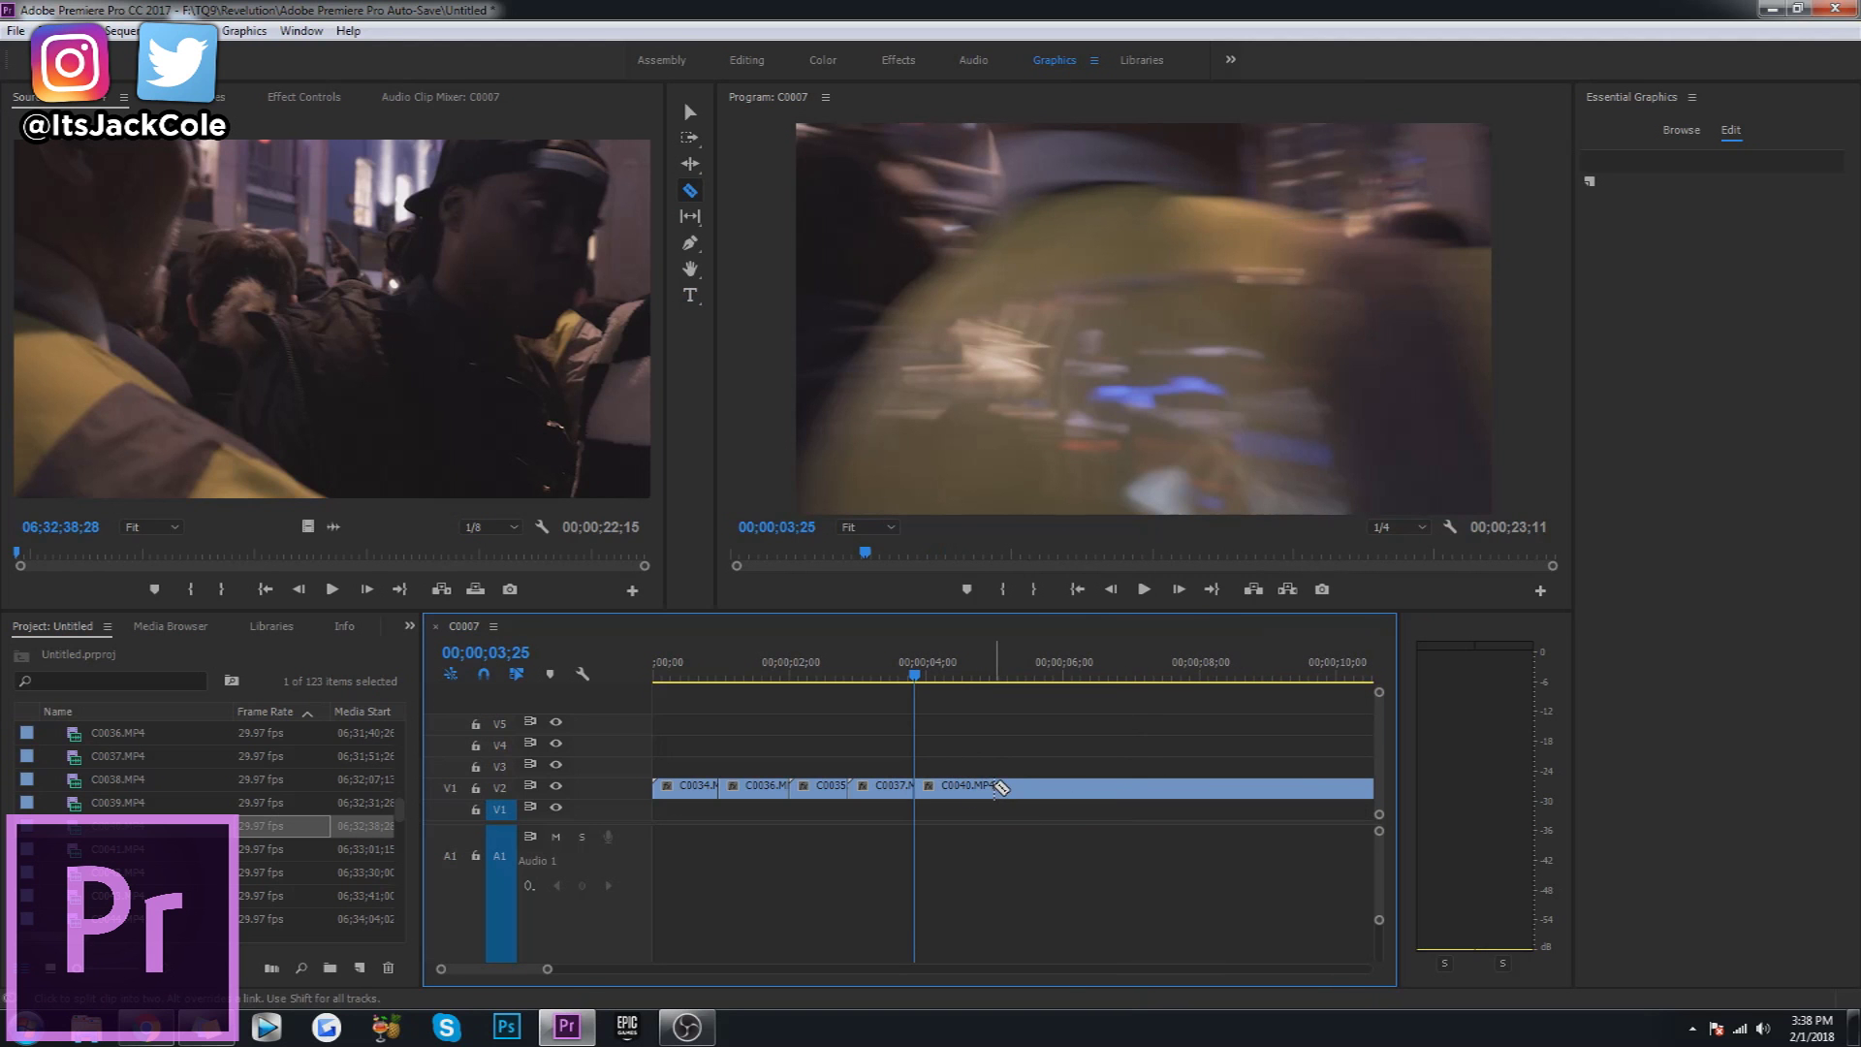
left_click(997, 787)
key("t")
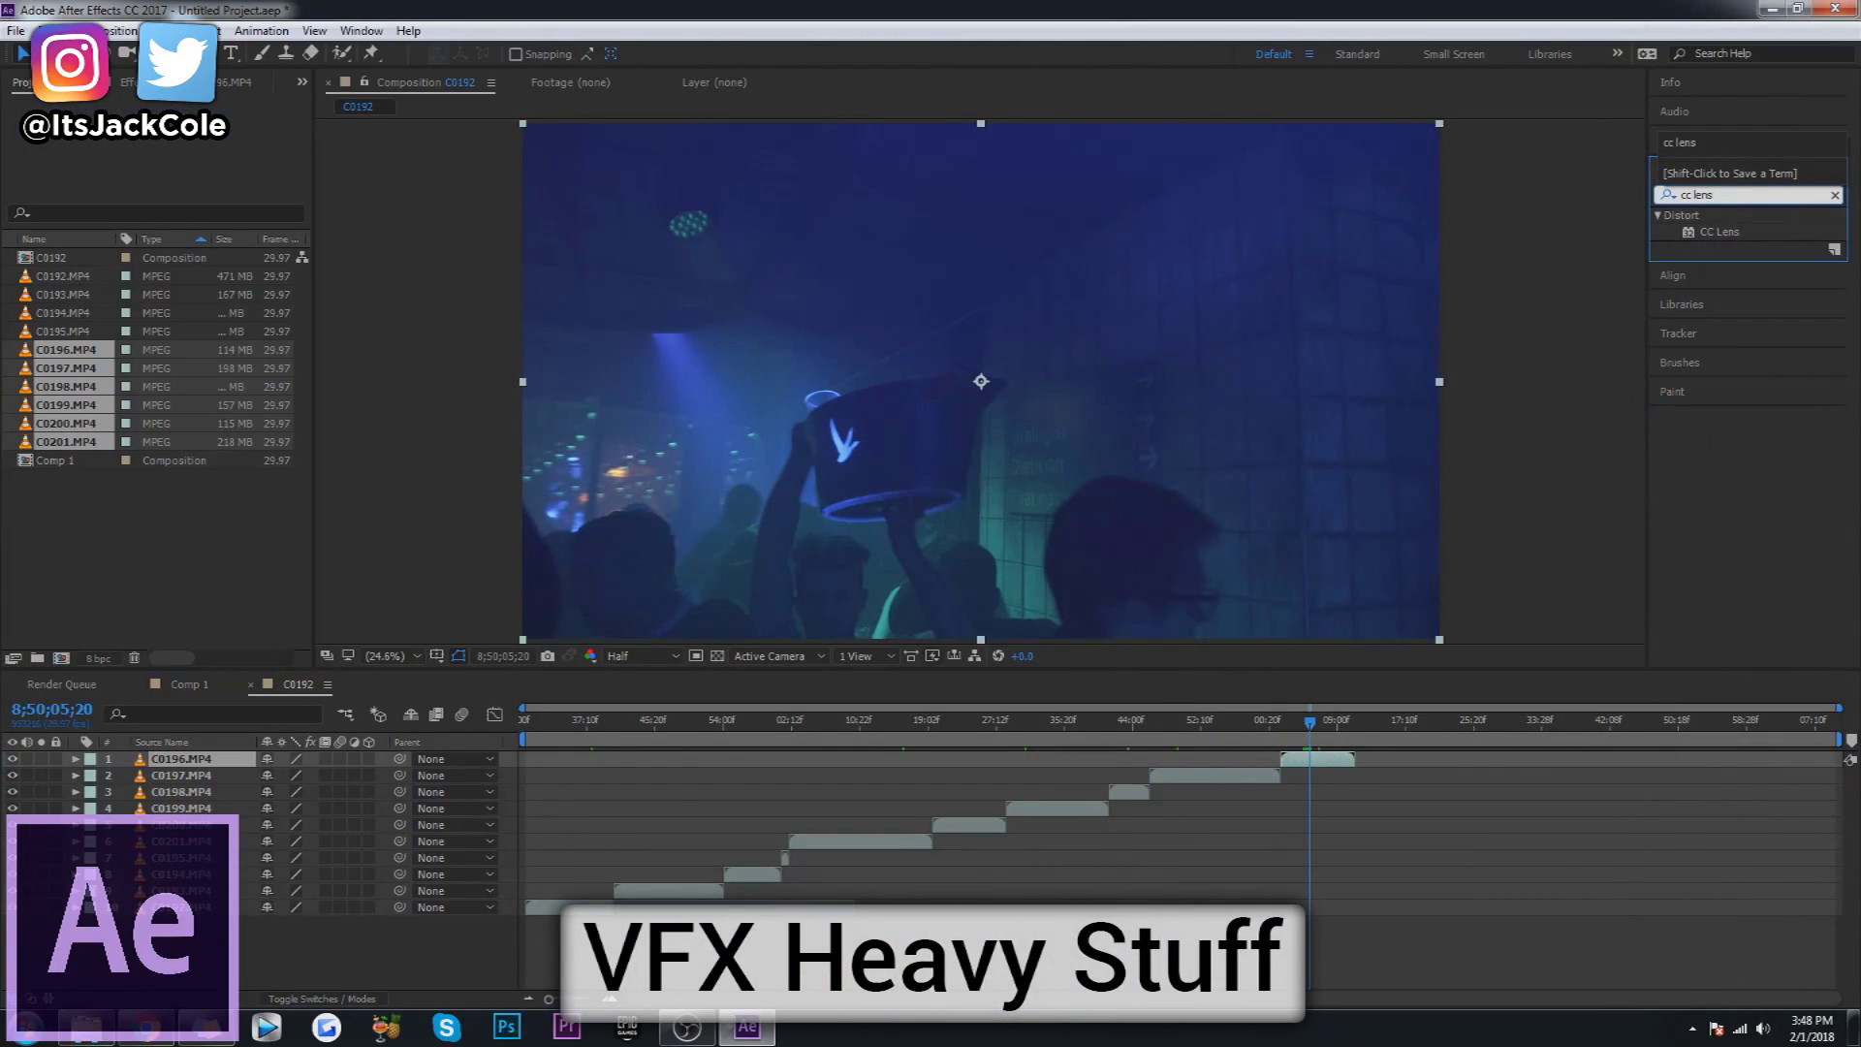
Apply CC Lens to layer C0196 and raise its Size to 500.
left_click_drag(1715, 233, 1326, 771)
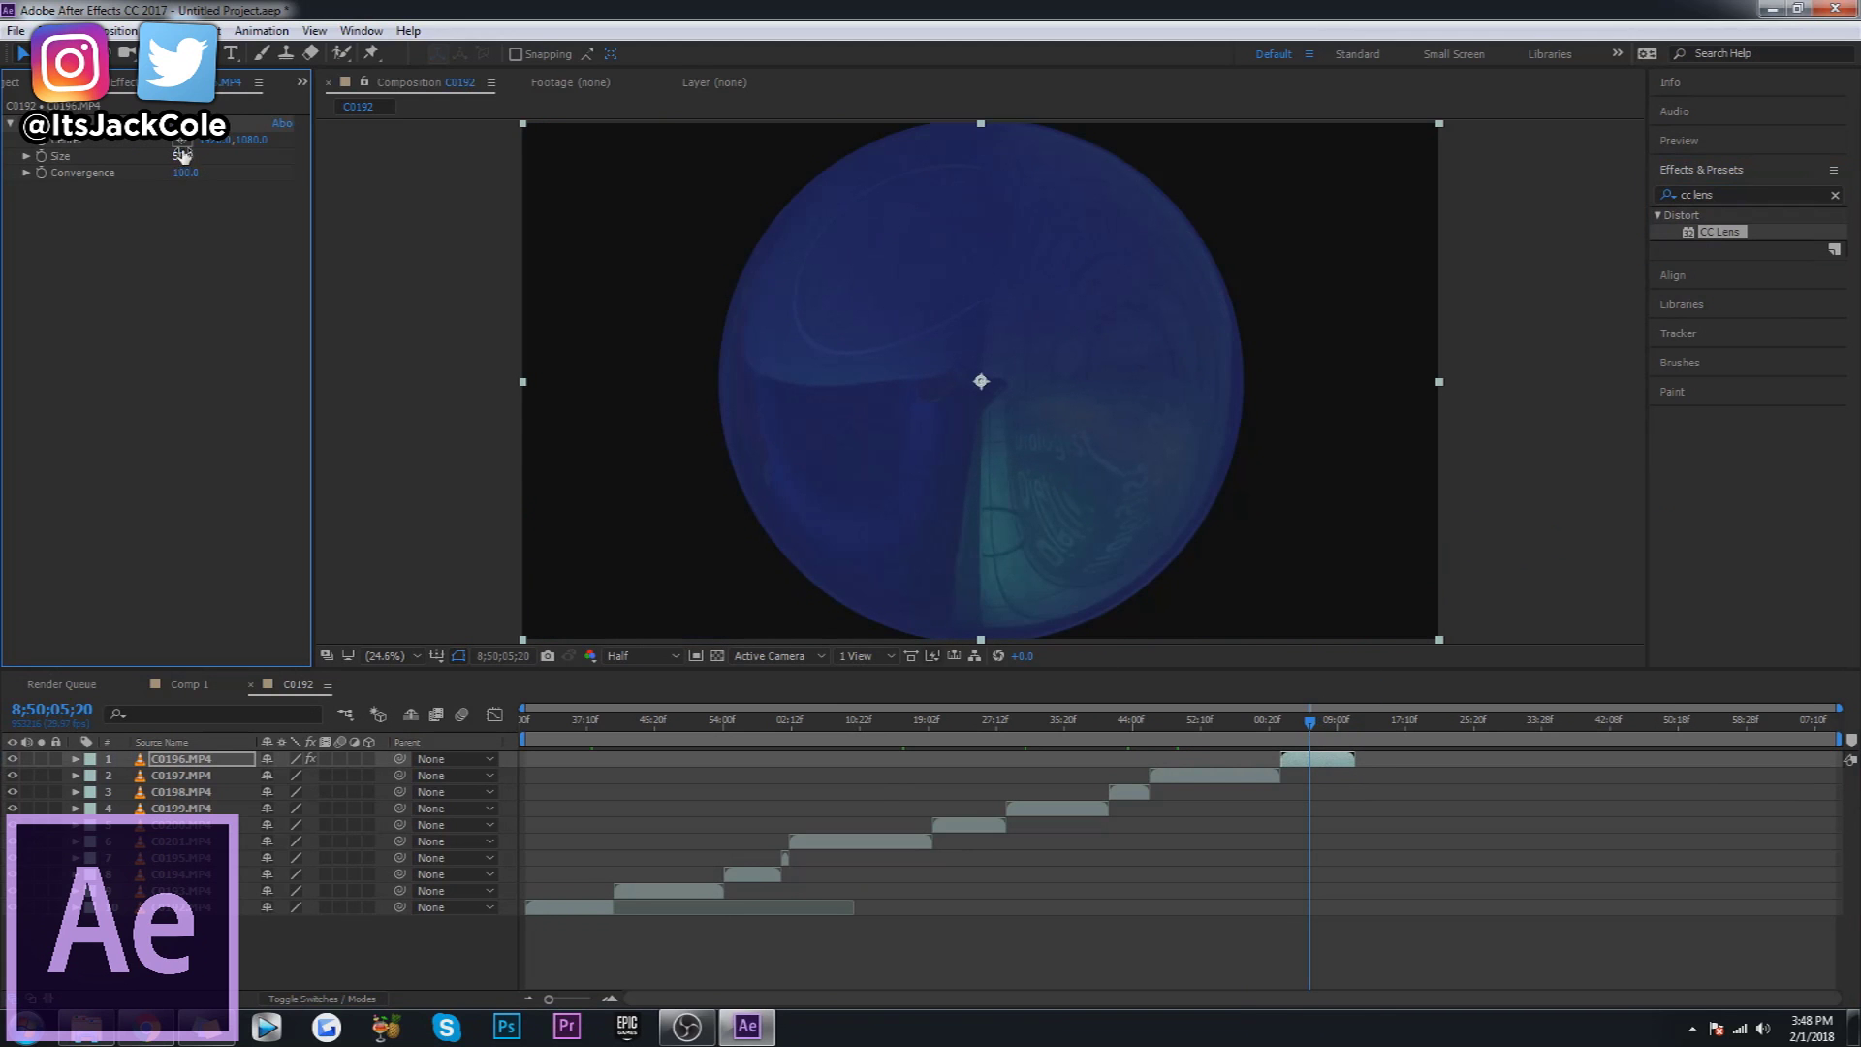
left_click_drag(182, 155, 513, 152)
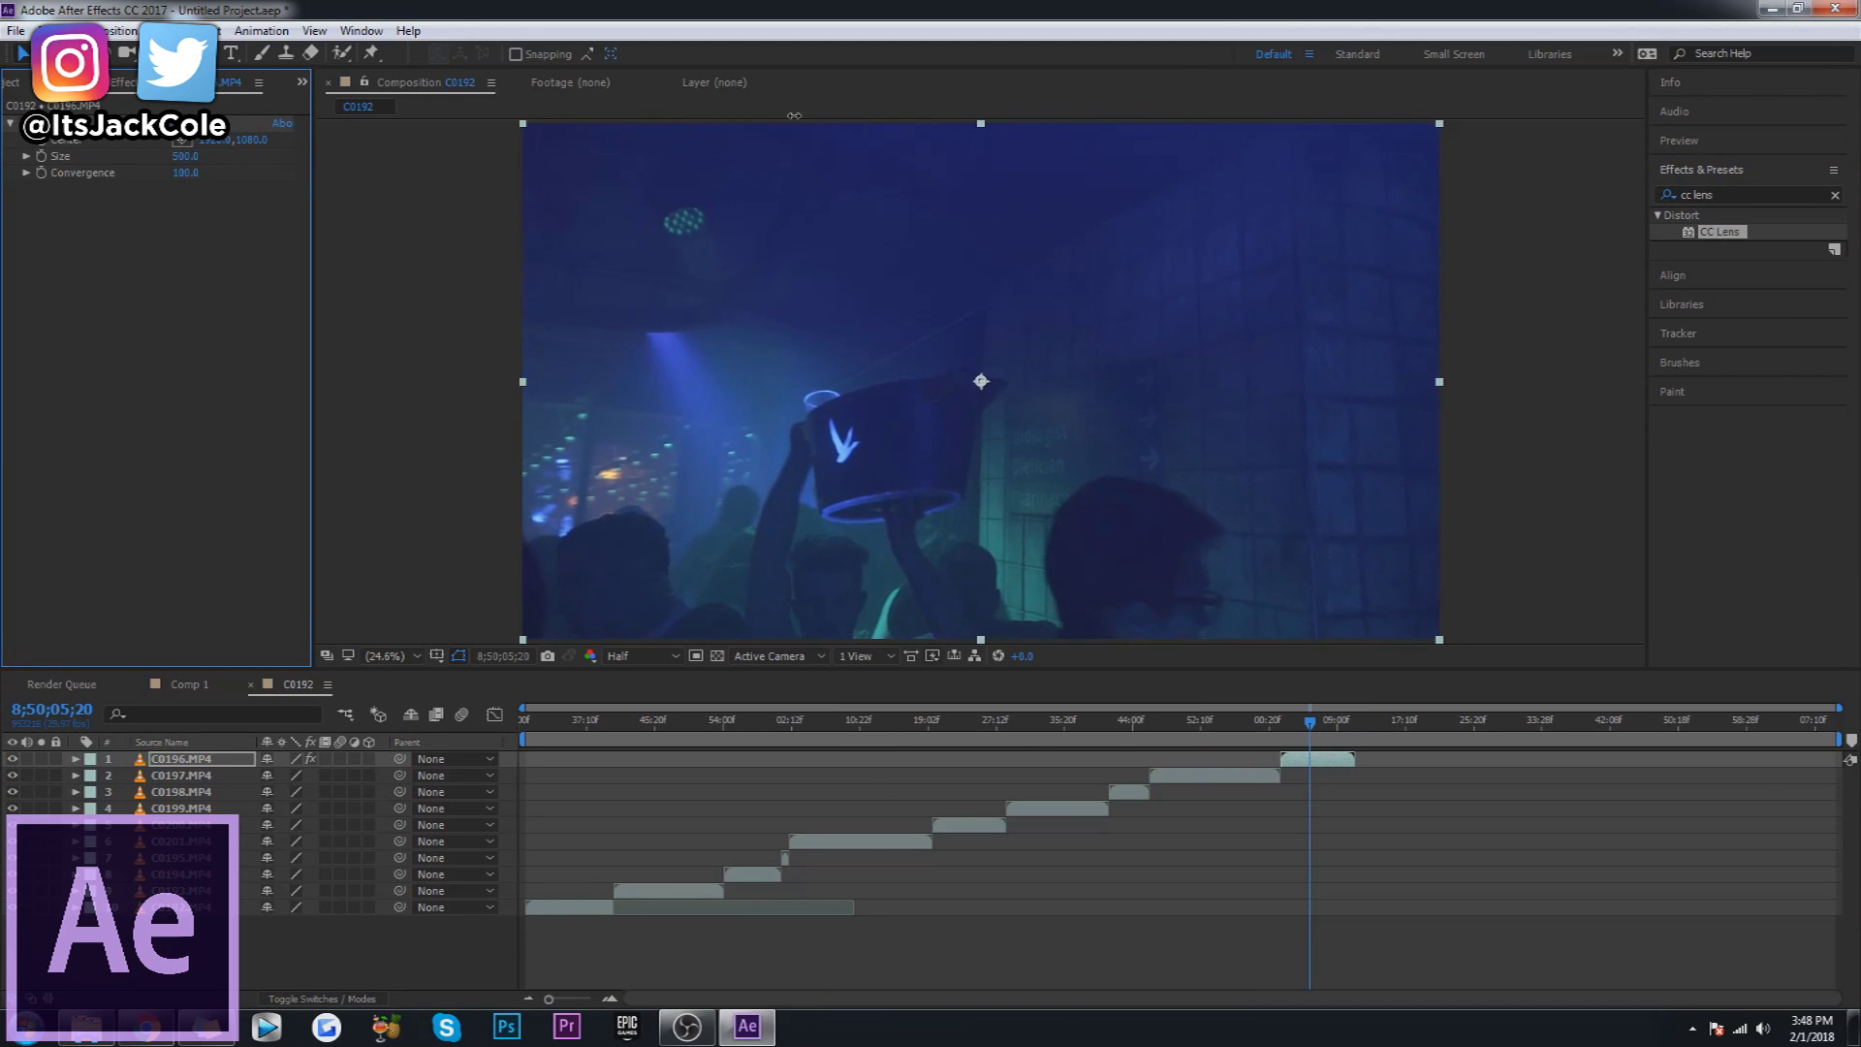
left_click_drag(654, 153, 873, 105)
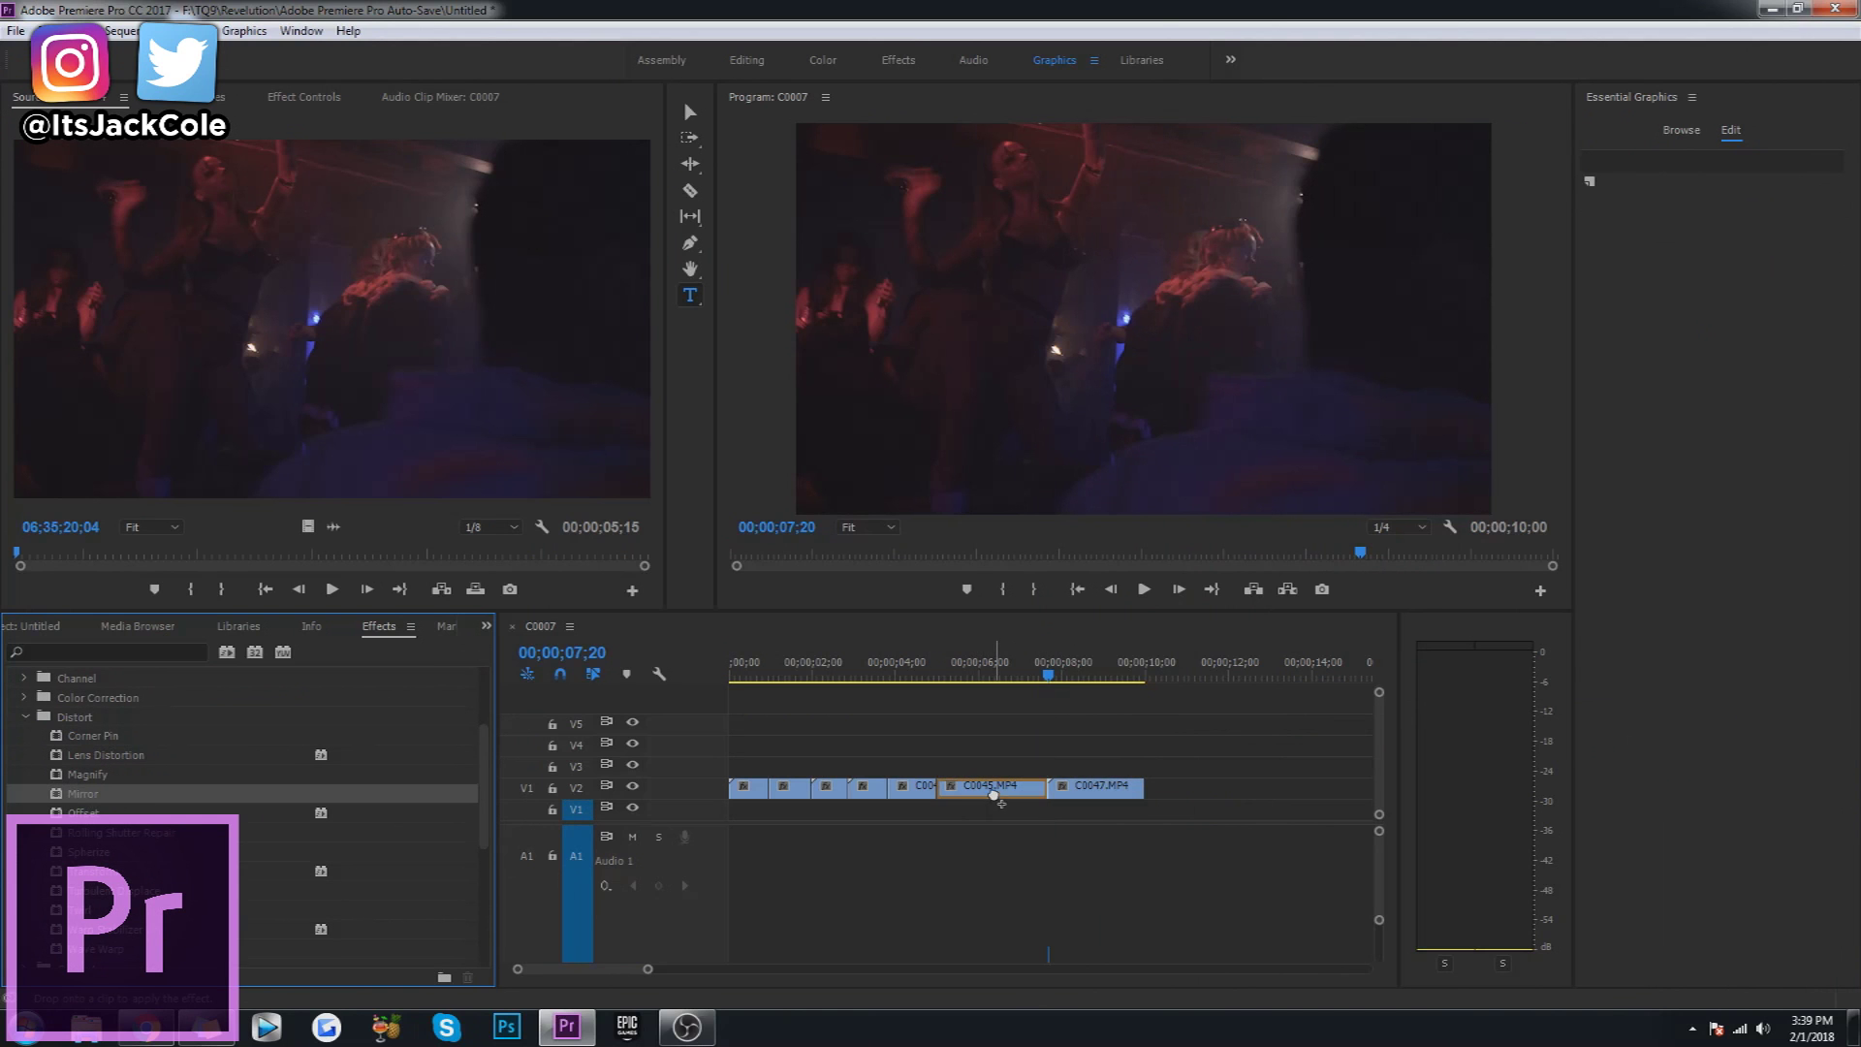
Set the Mirror Reflection Angle on C0045.MP4 to 90° and move the Reflection Center lower.
left_click_drag(976, 677, 970, 692)
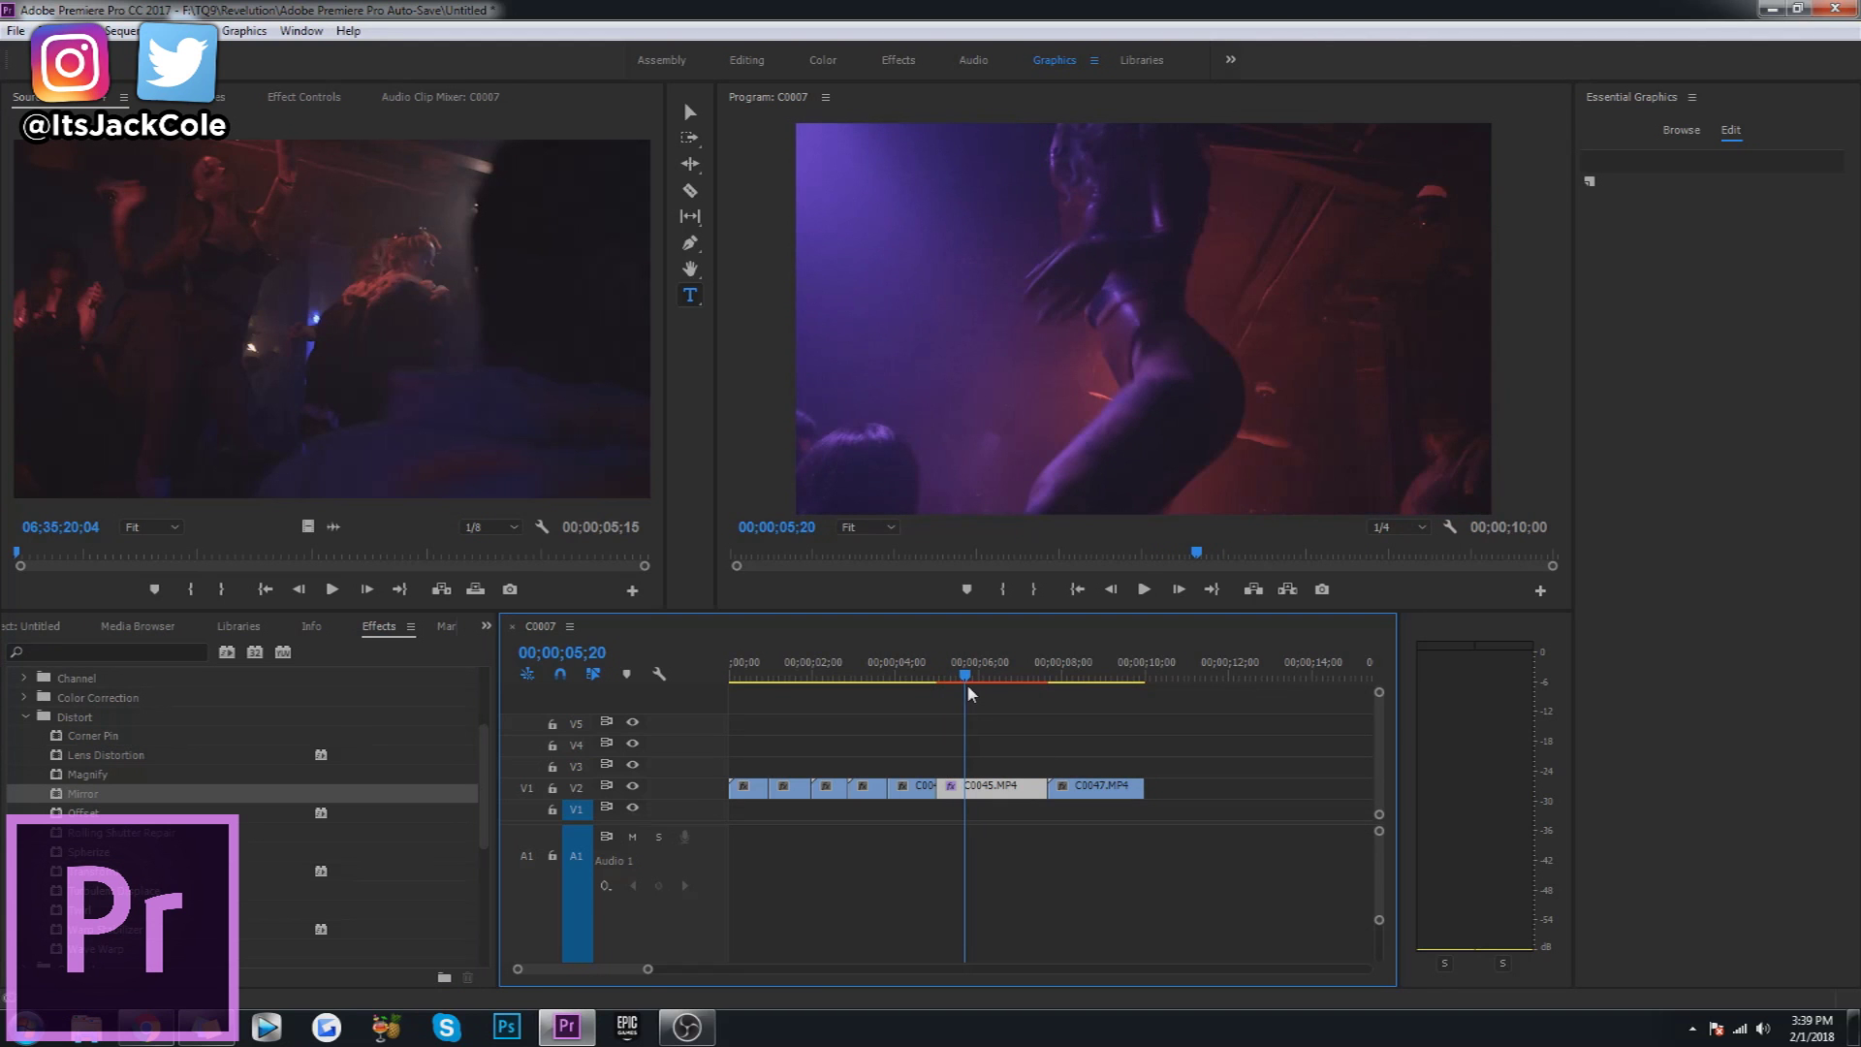
left_click(325, 101)
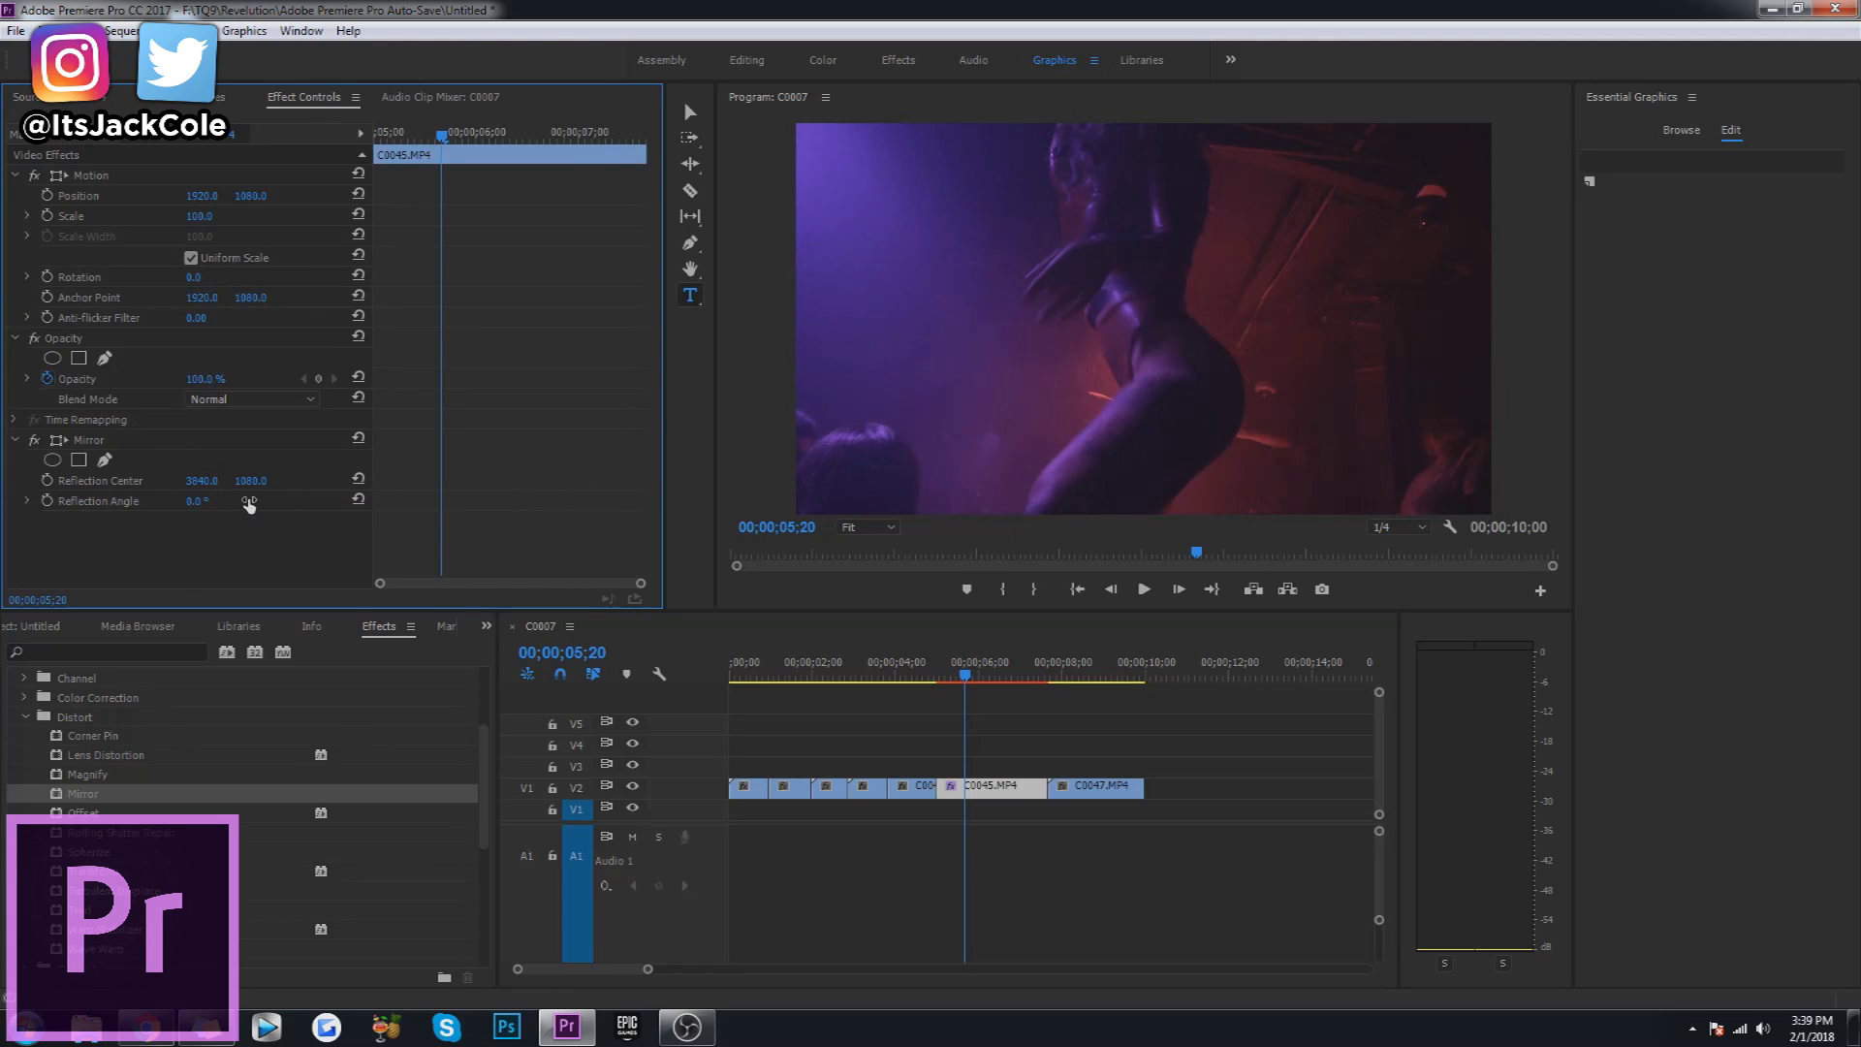
left_click_drag(229, 499, 193, 511)
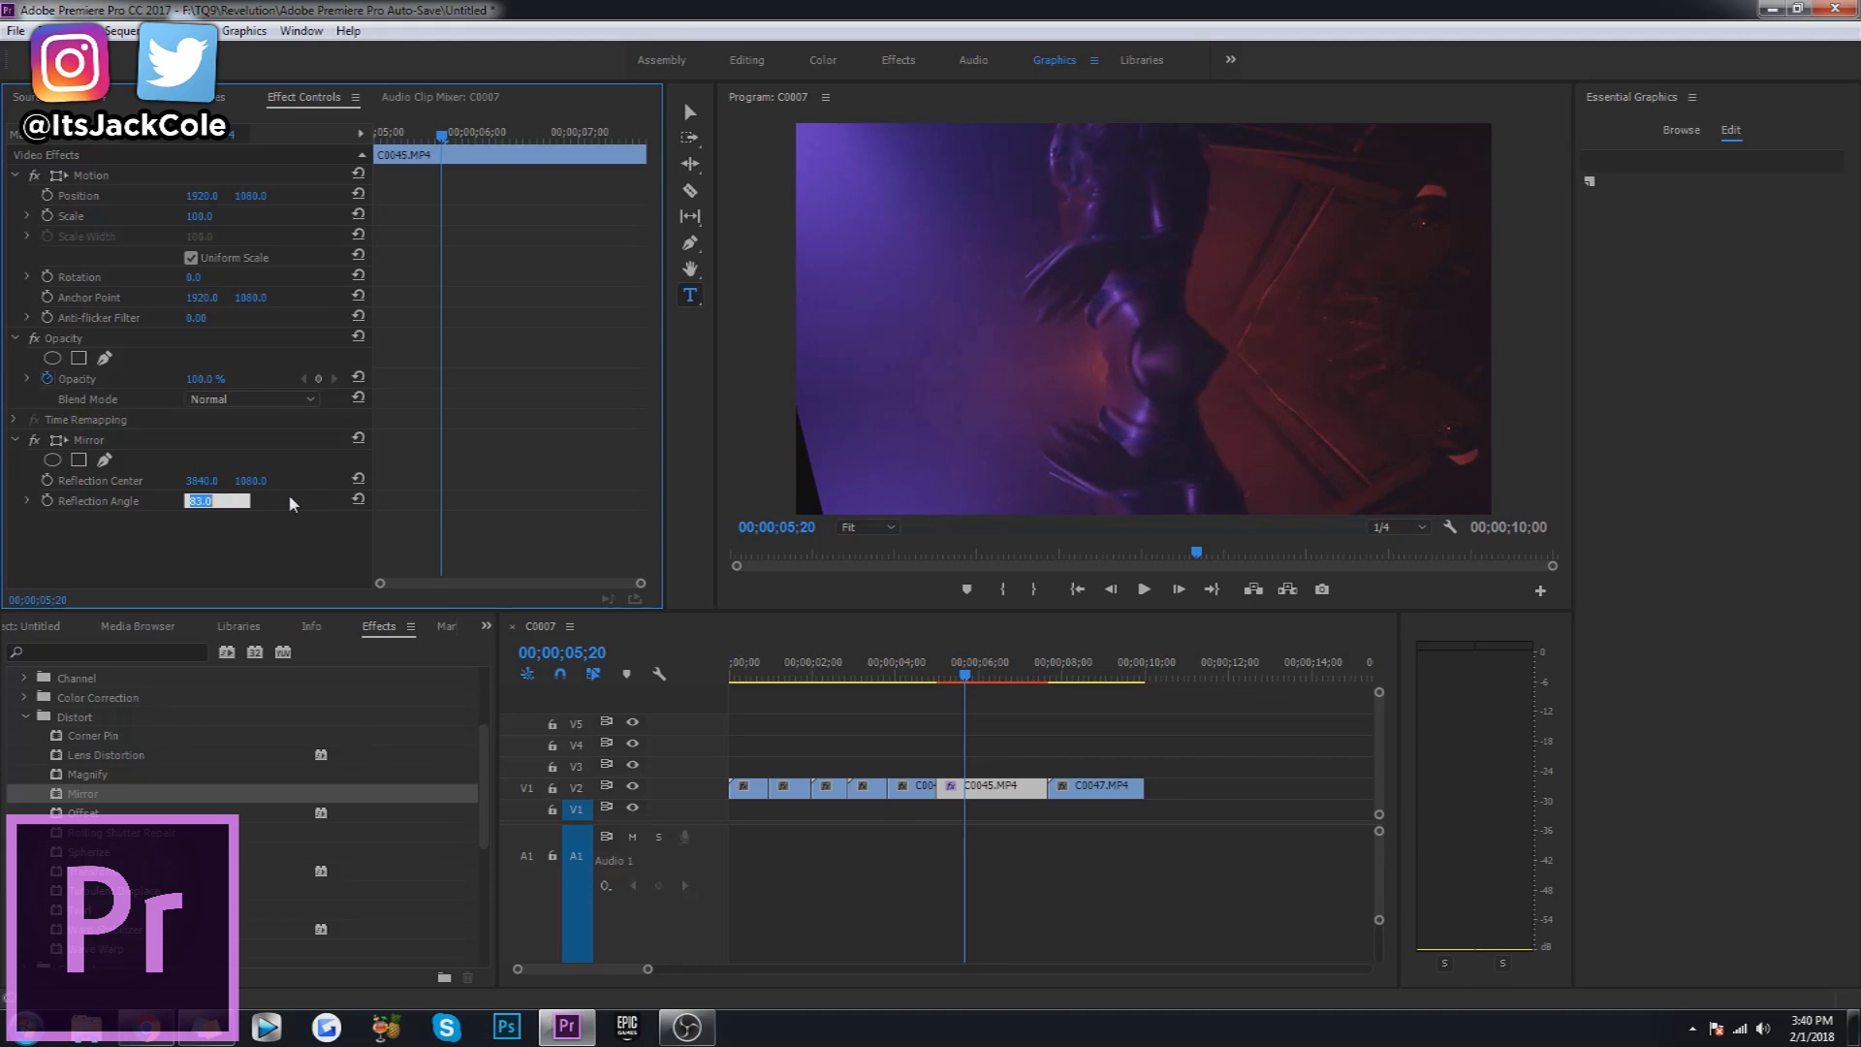
type("90")
key("Return")
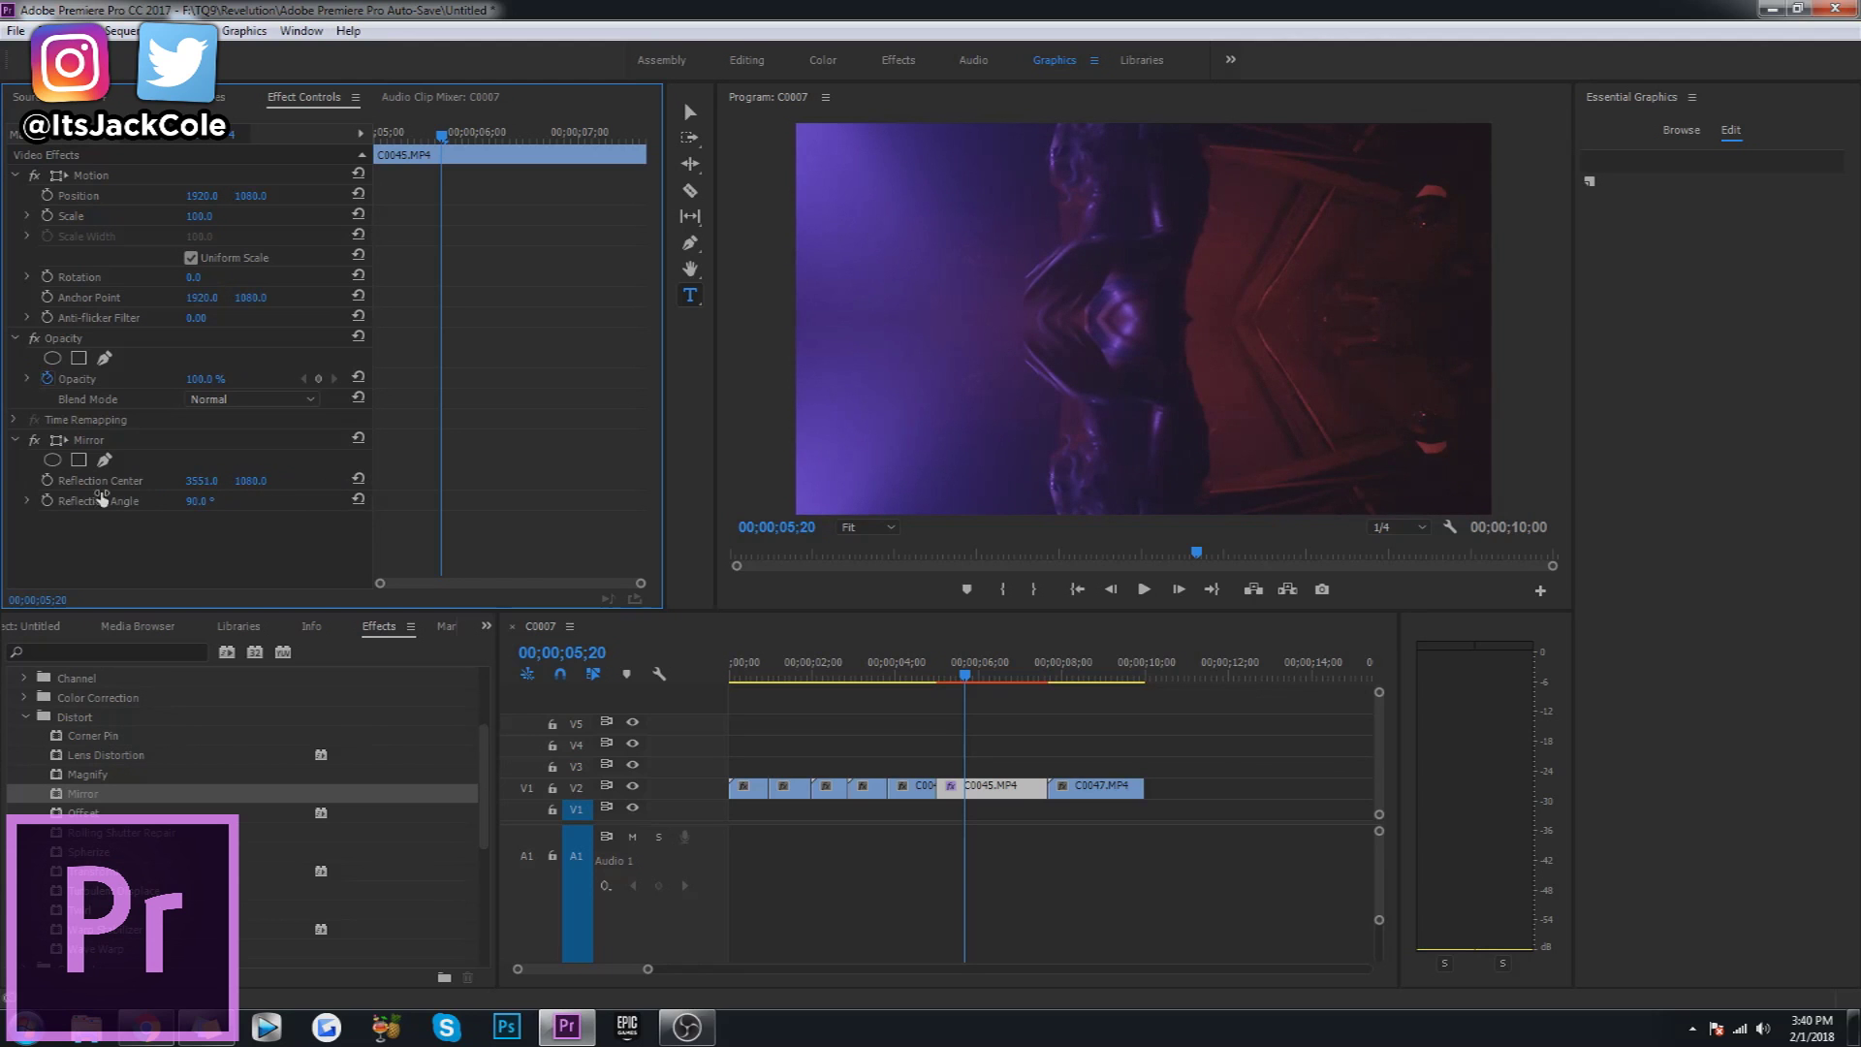
left_click_drag(255, 483, 1013, 487)
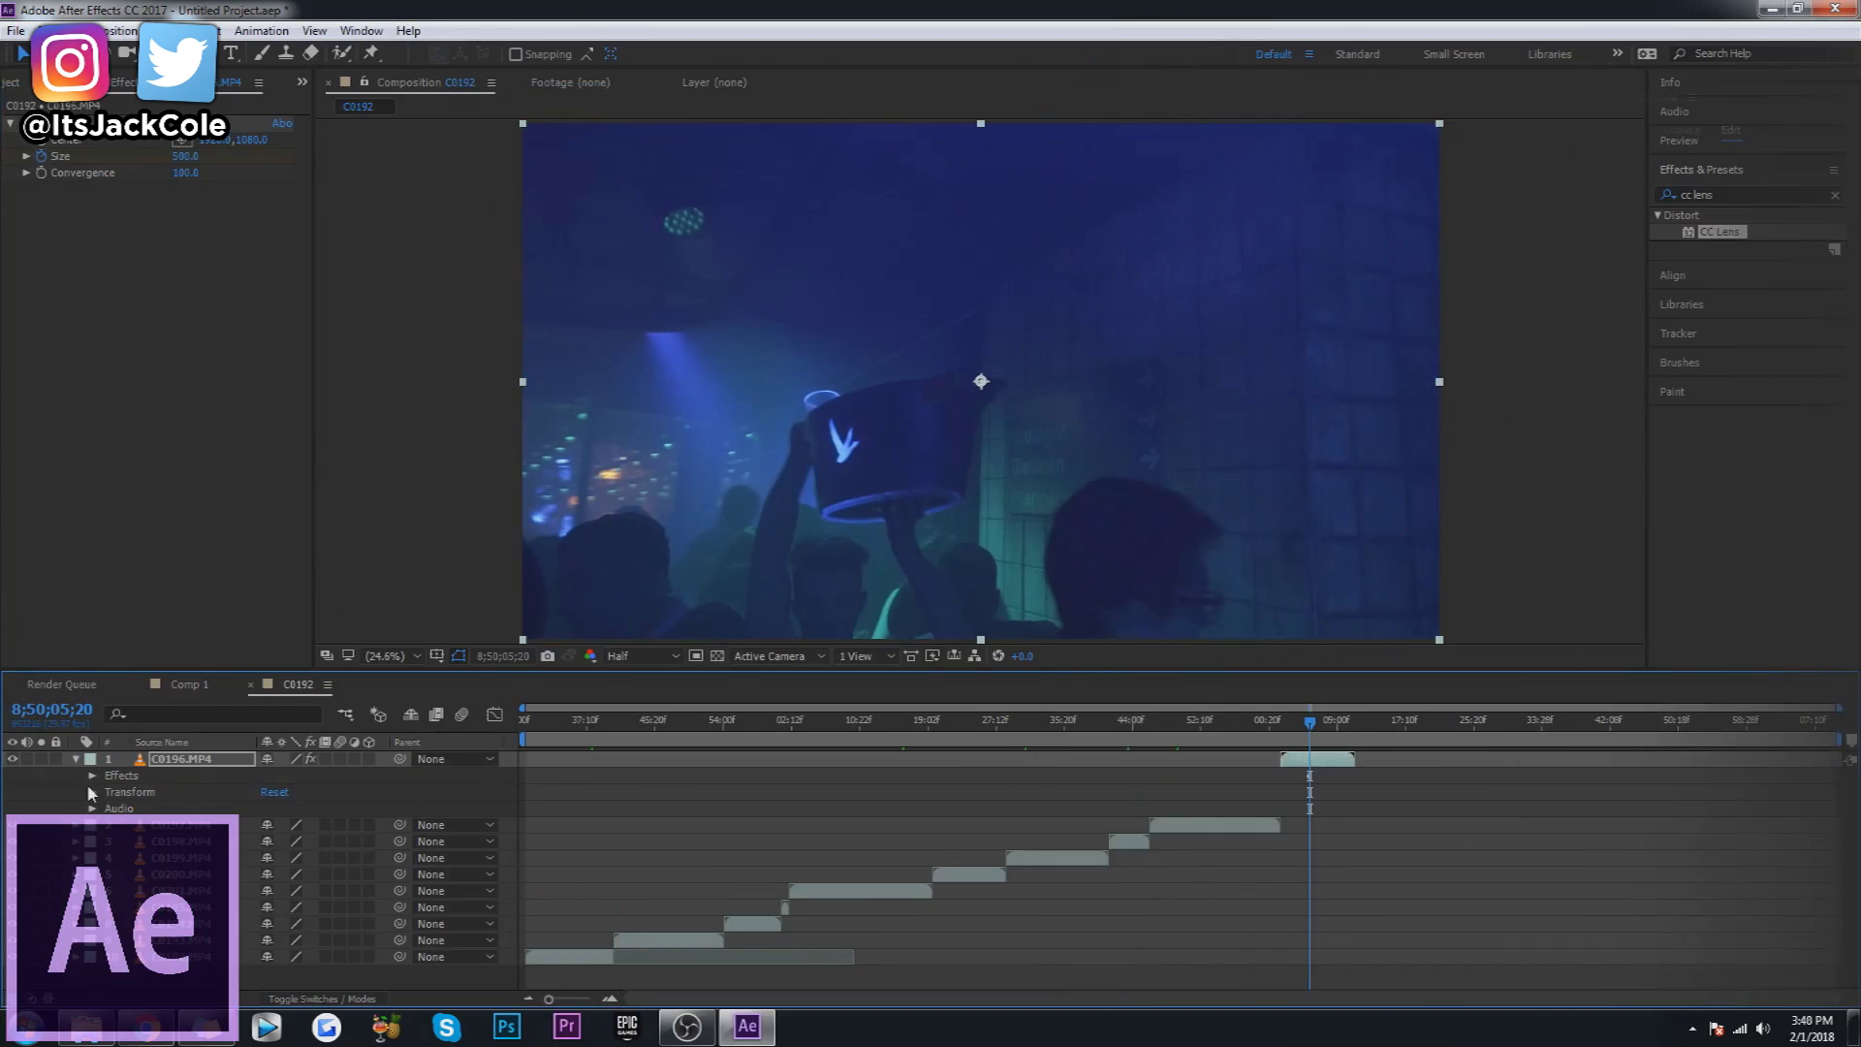
Keyframe CC Lens Size at 0 on C0196, shift the keyframe earlier, and preview the growth.
left_click(94, 777)
left_click(109, 792)
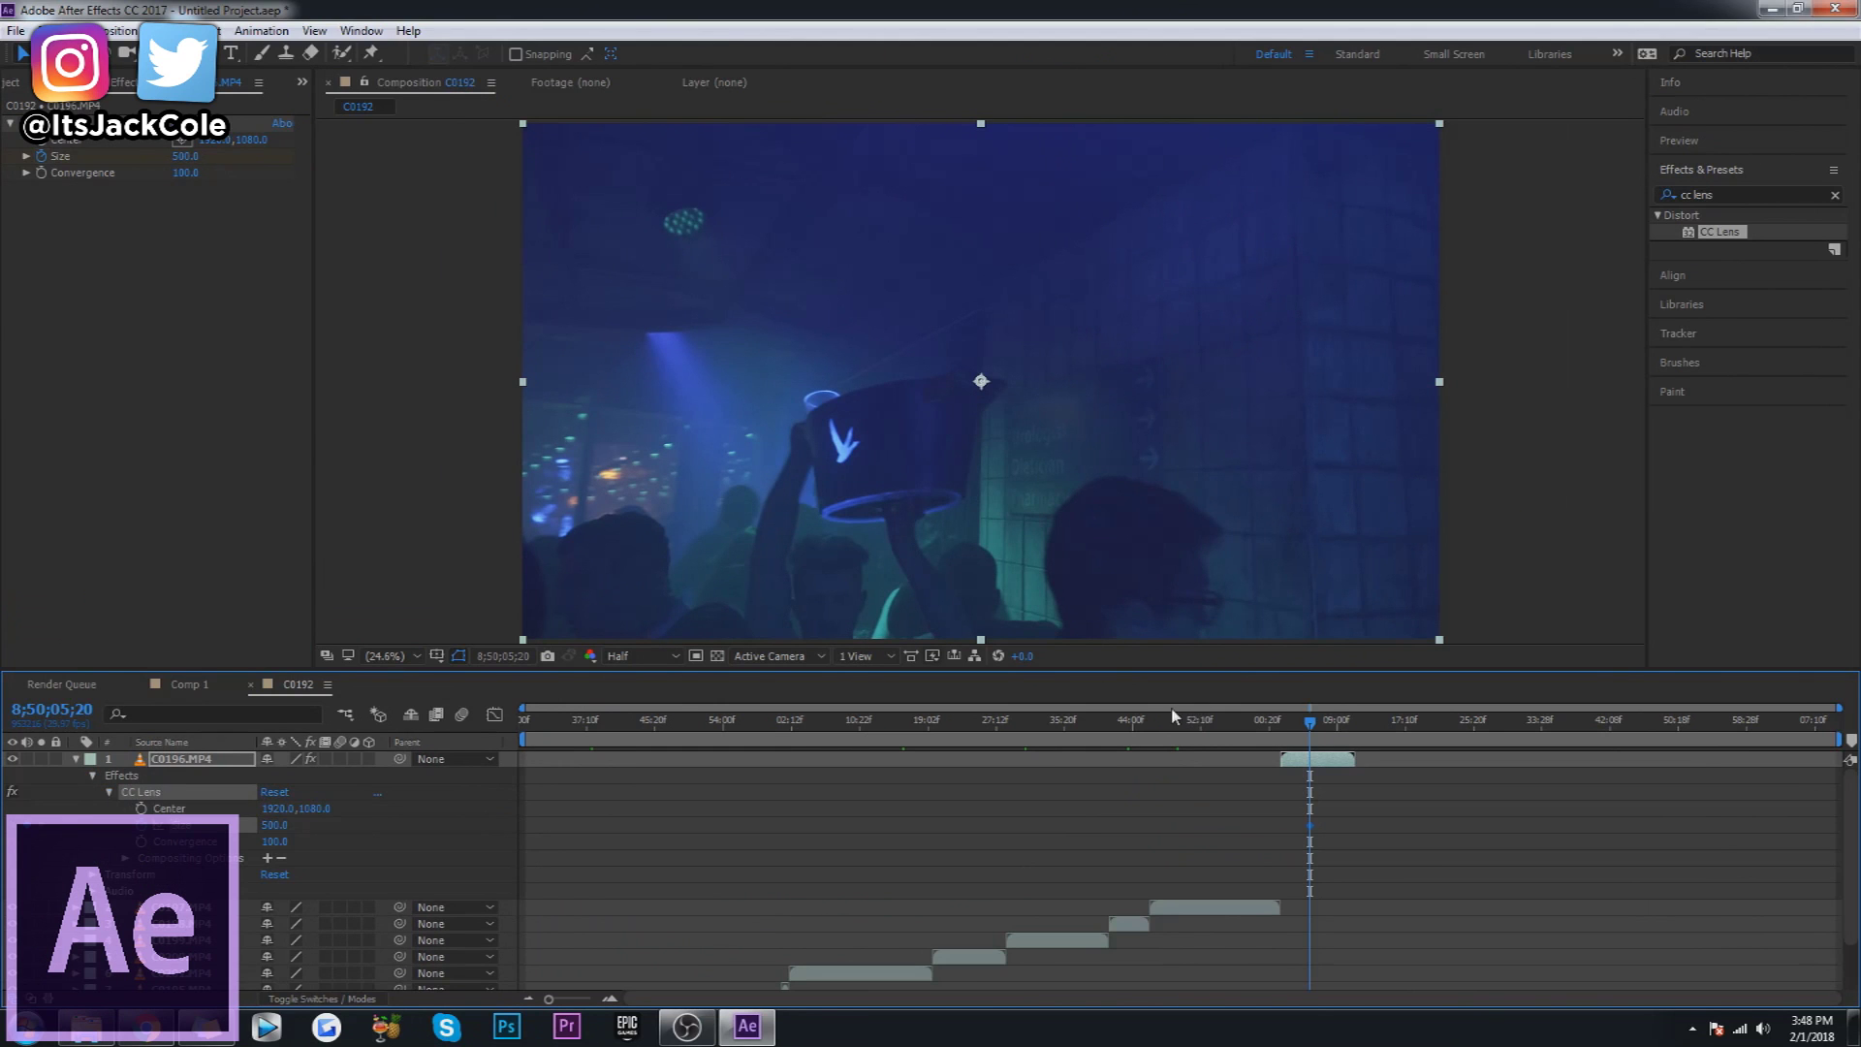
left_click_drag(184, 156, 137, 157)
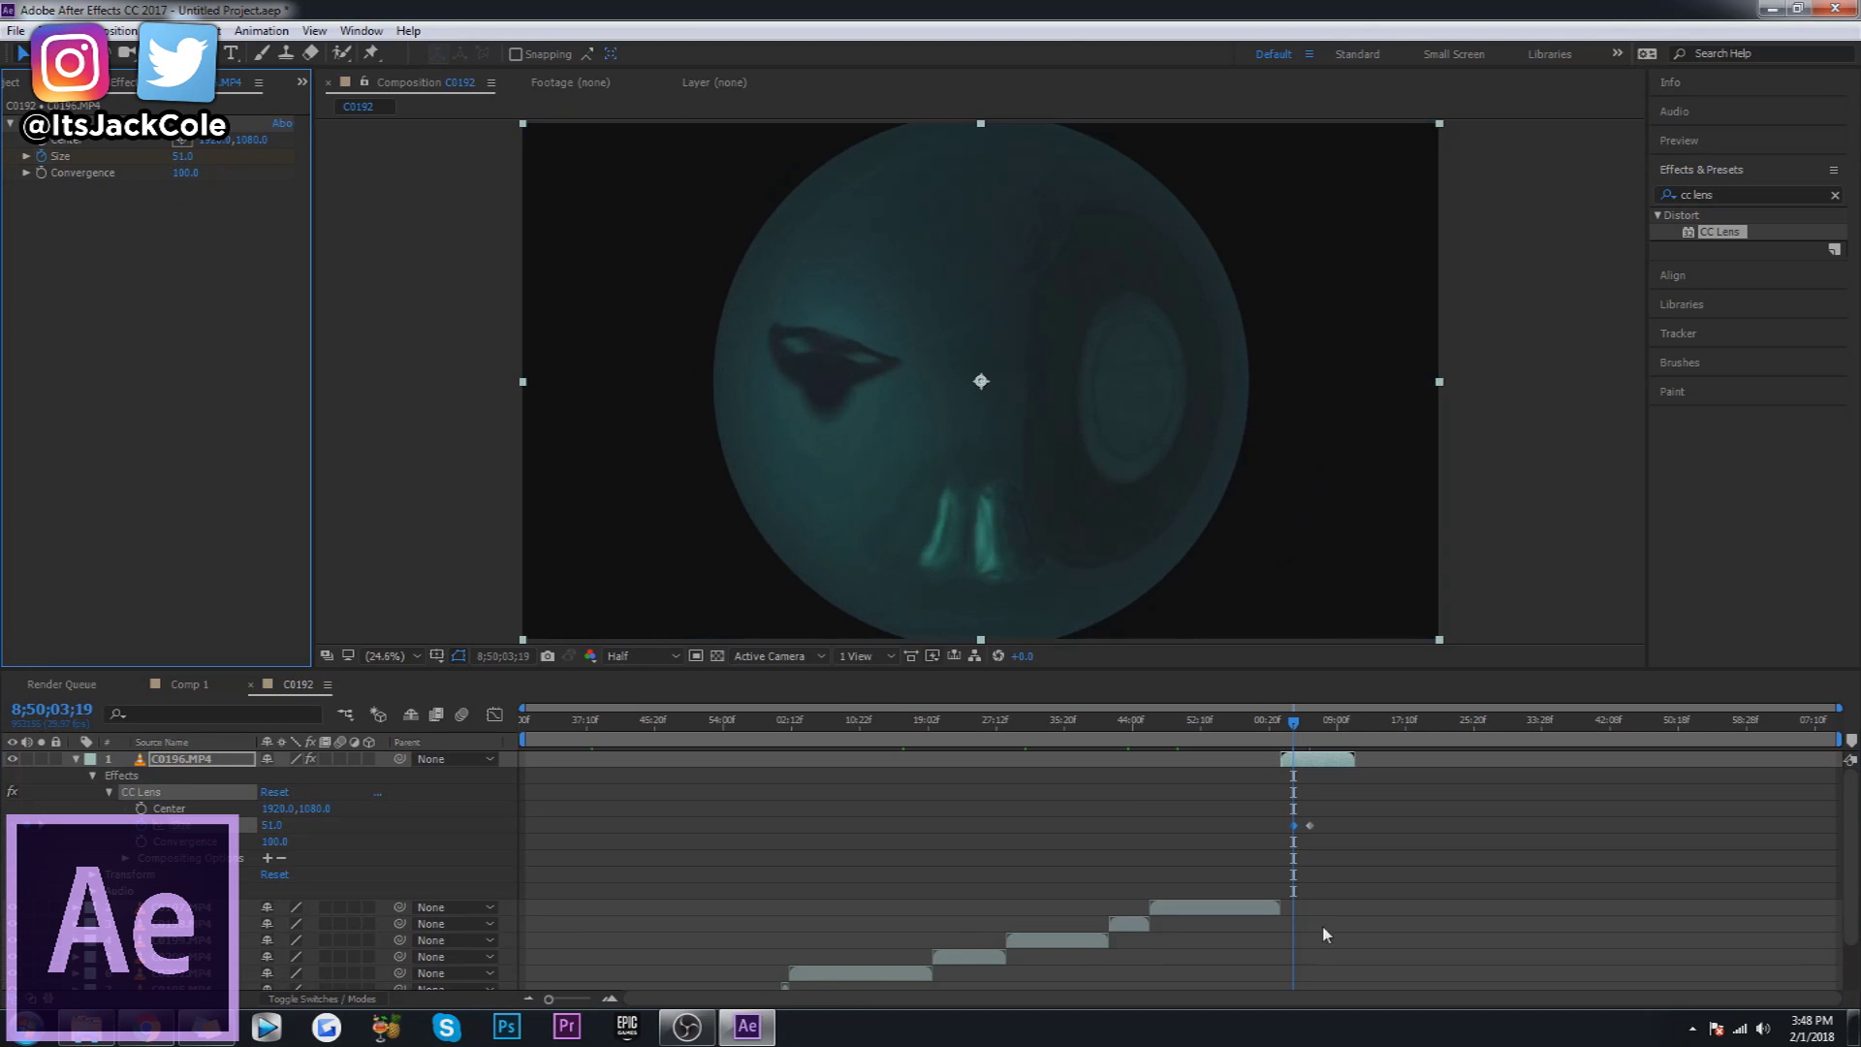
left_click(1285, 832)
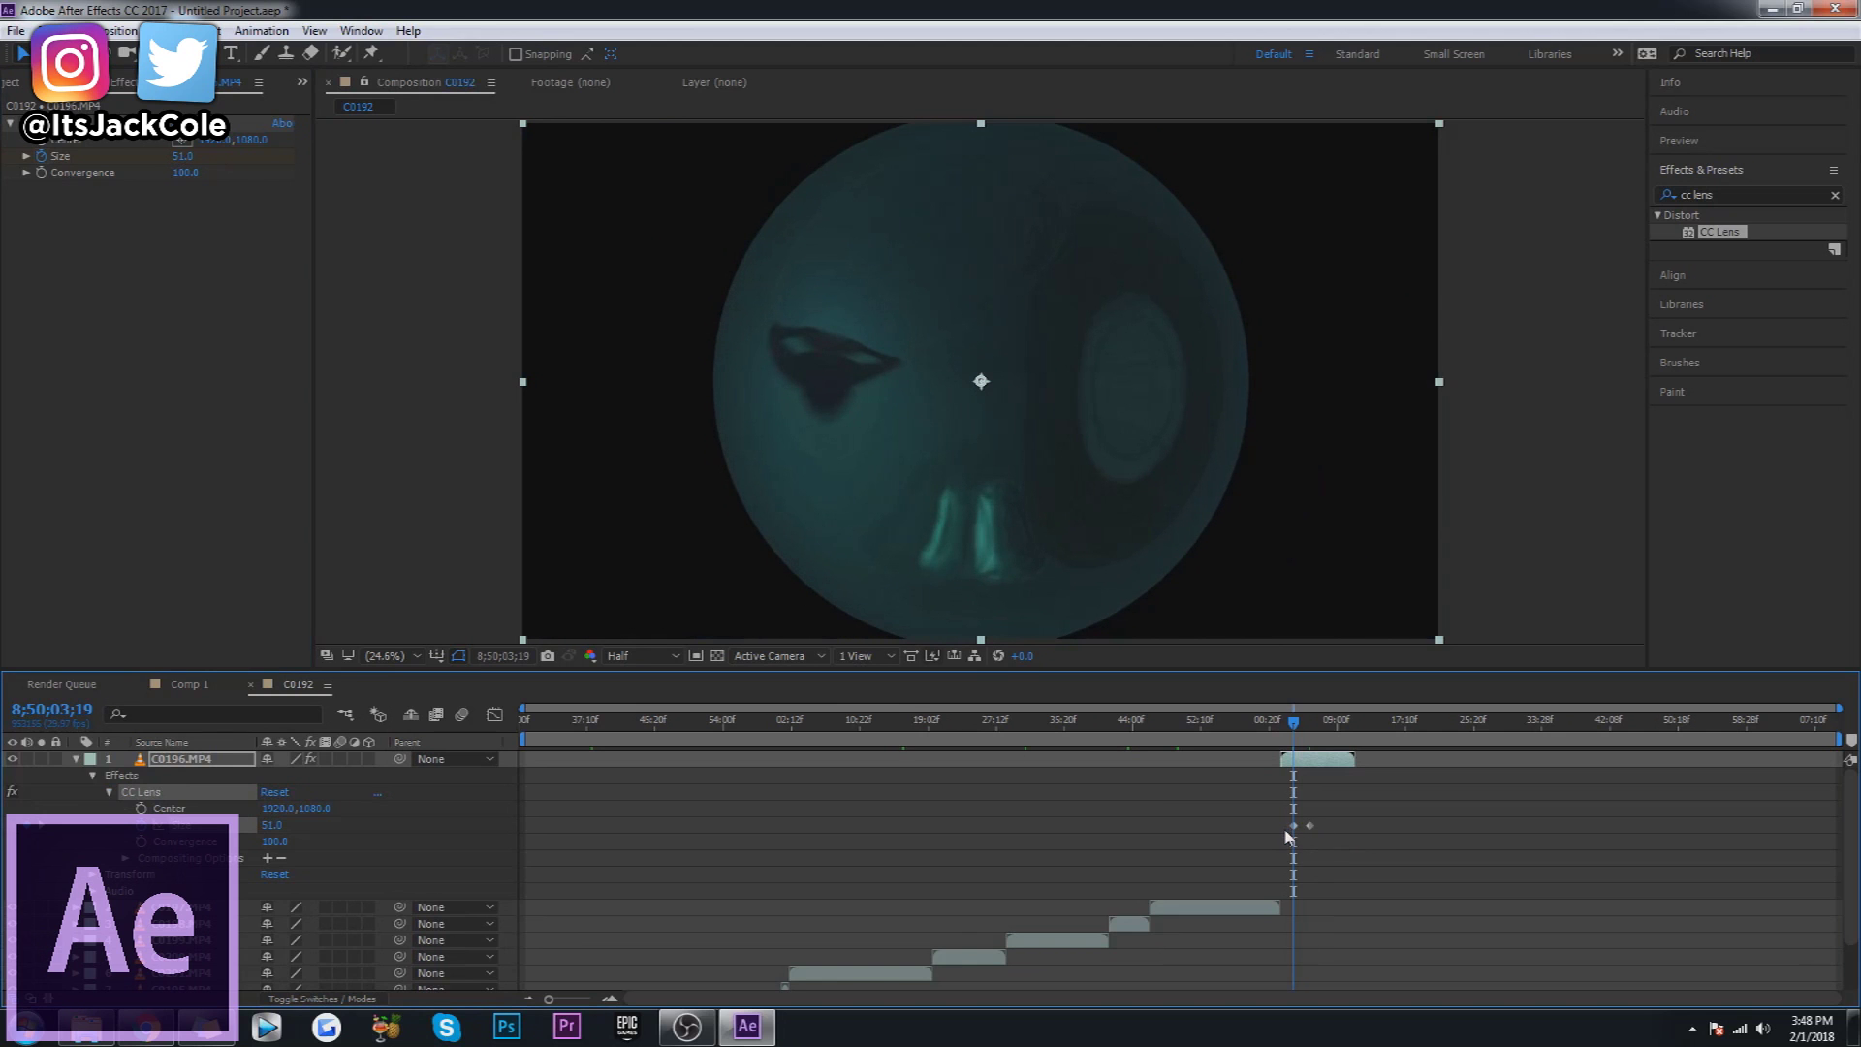
left_click_drag(1294, 827, 1281, 827)
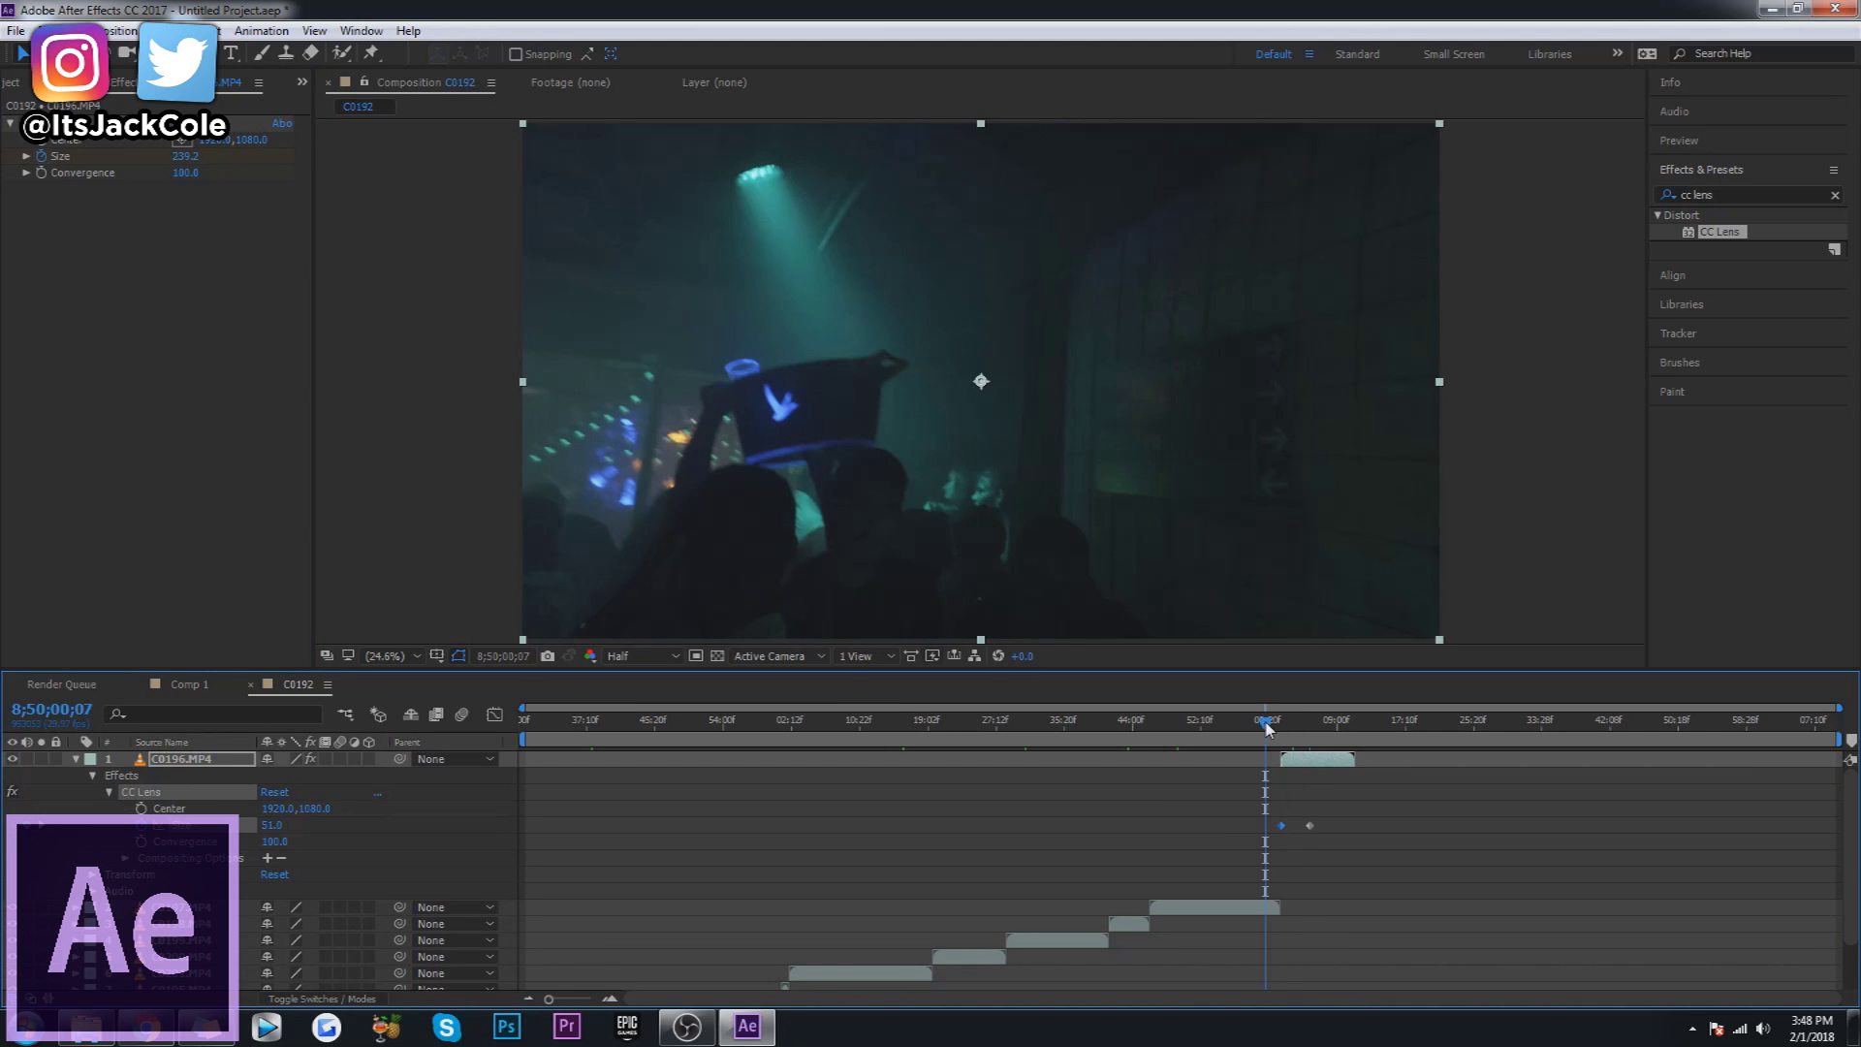
key("space")
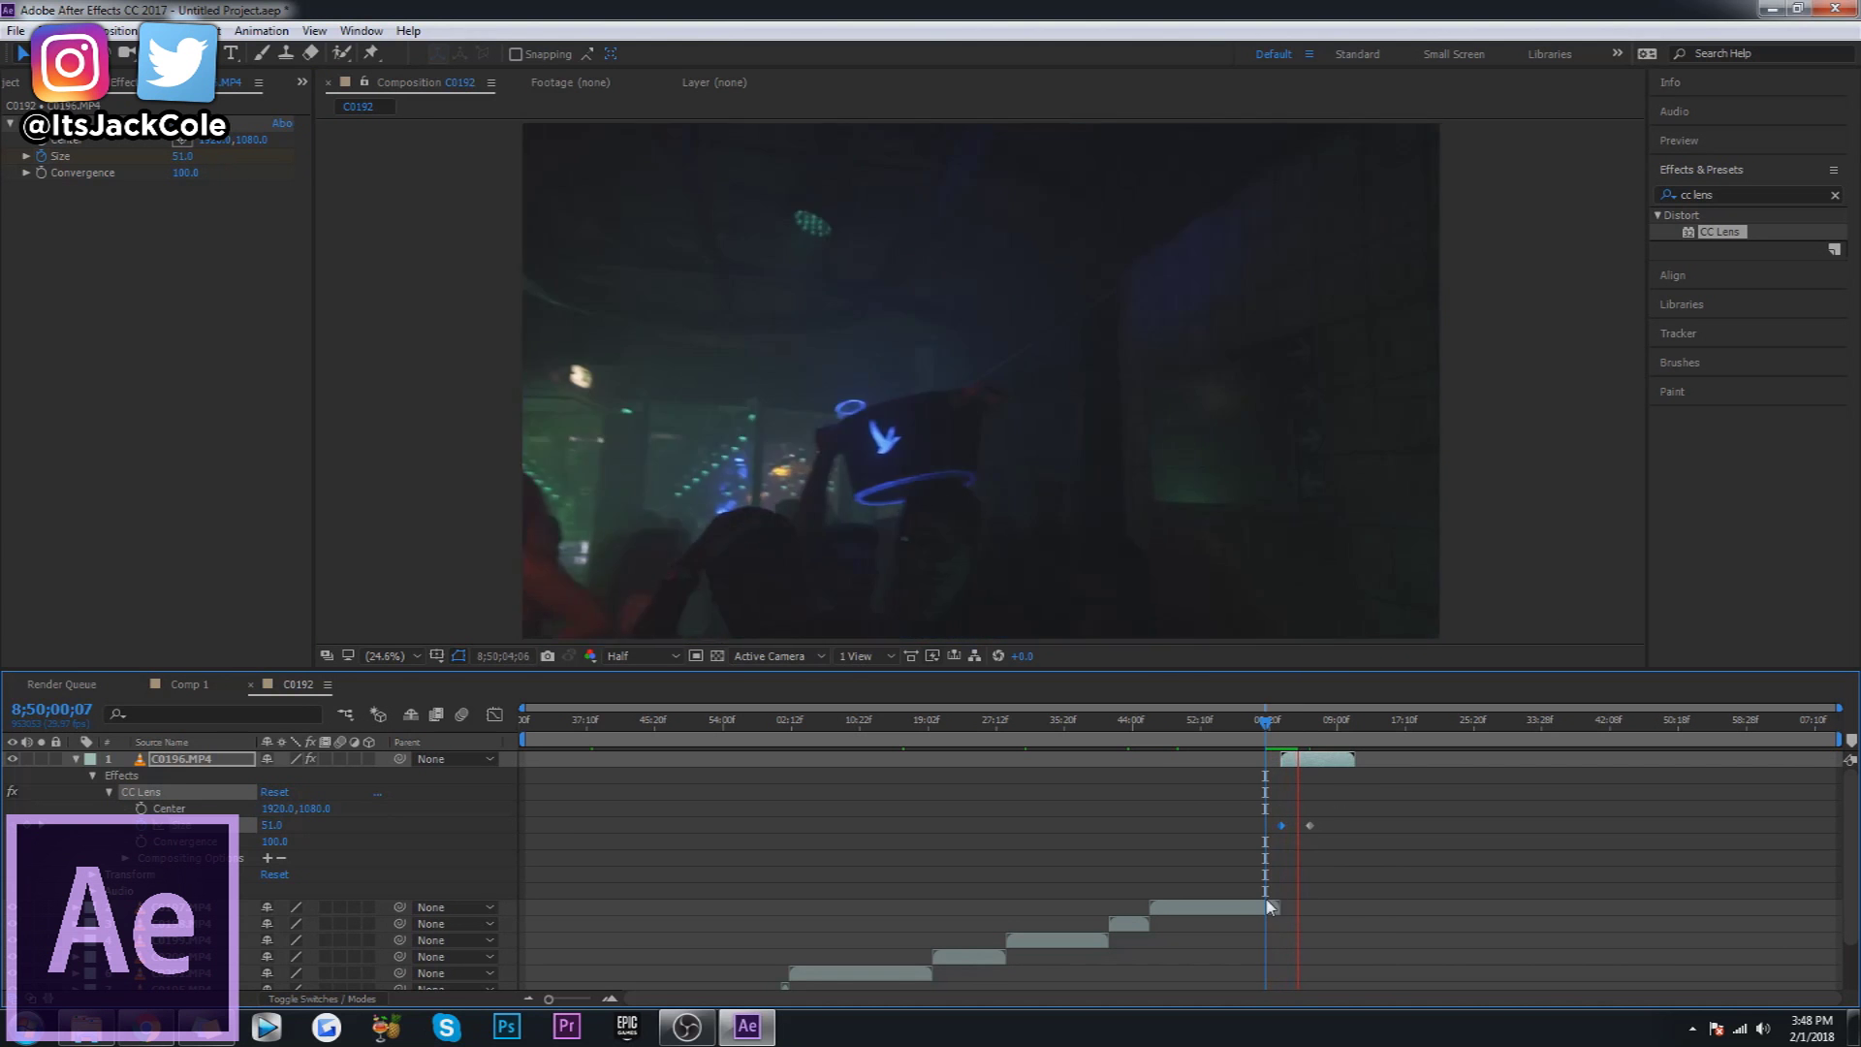
left_click_drag(1259, 908, 1273, 913)
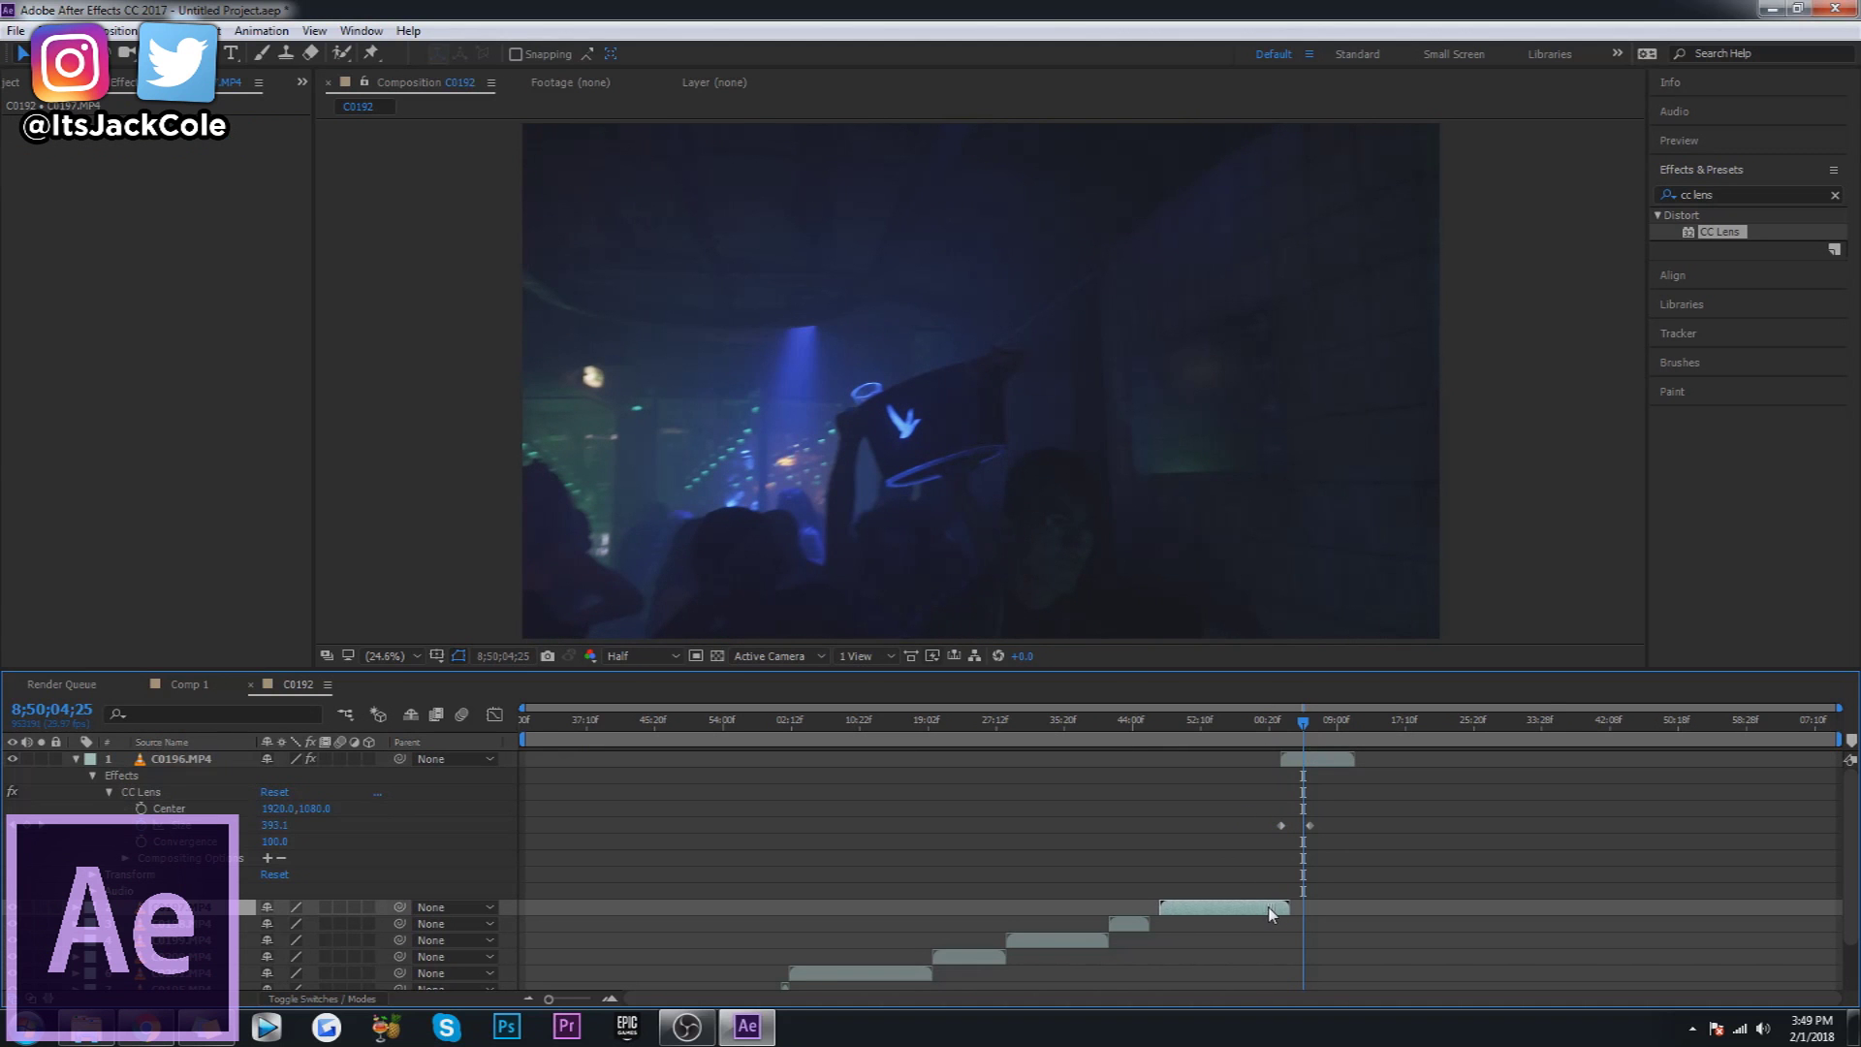
Jump to 8;50;02;00 and preview the composition from there.
left_click(1282, 740)
key("space")
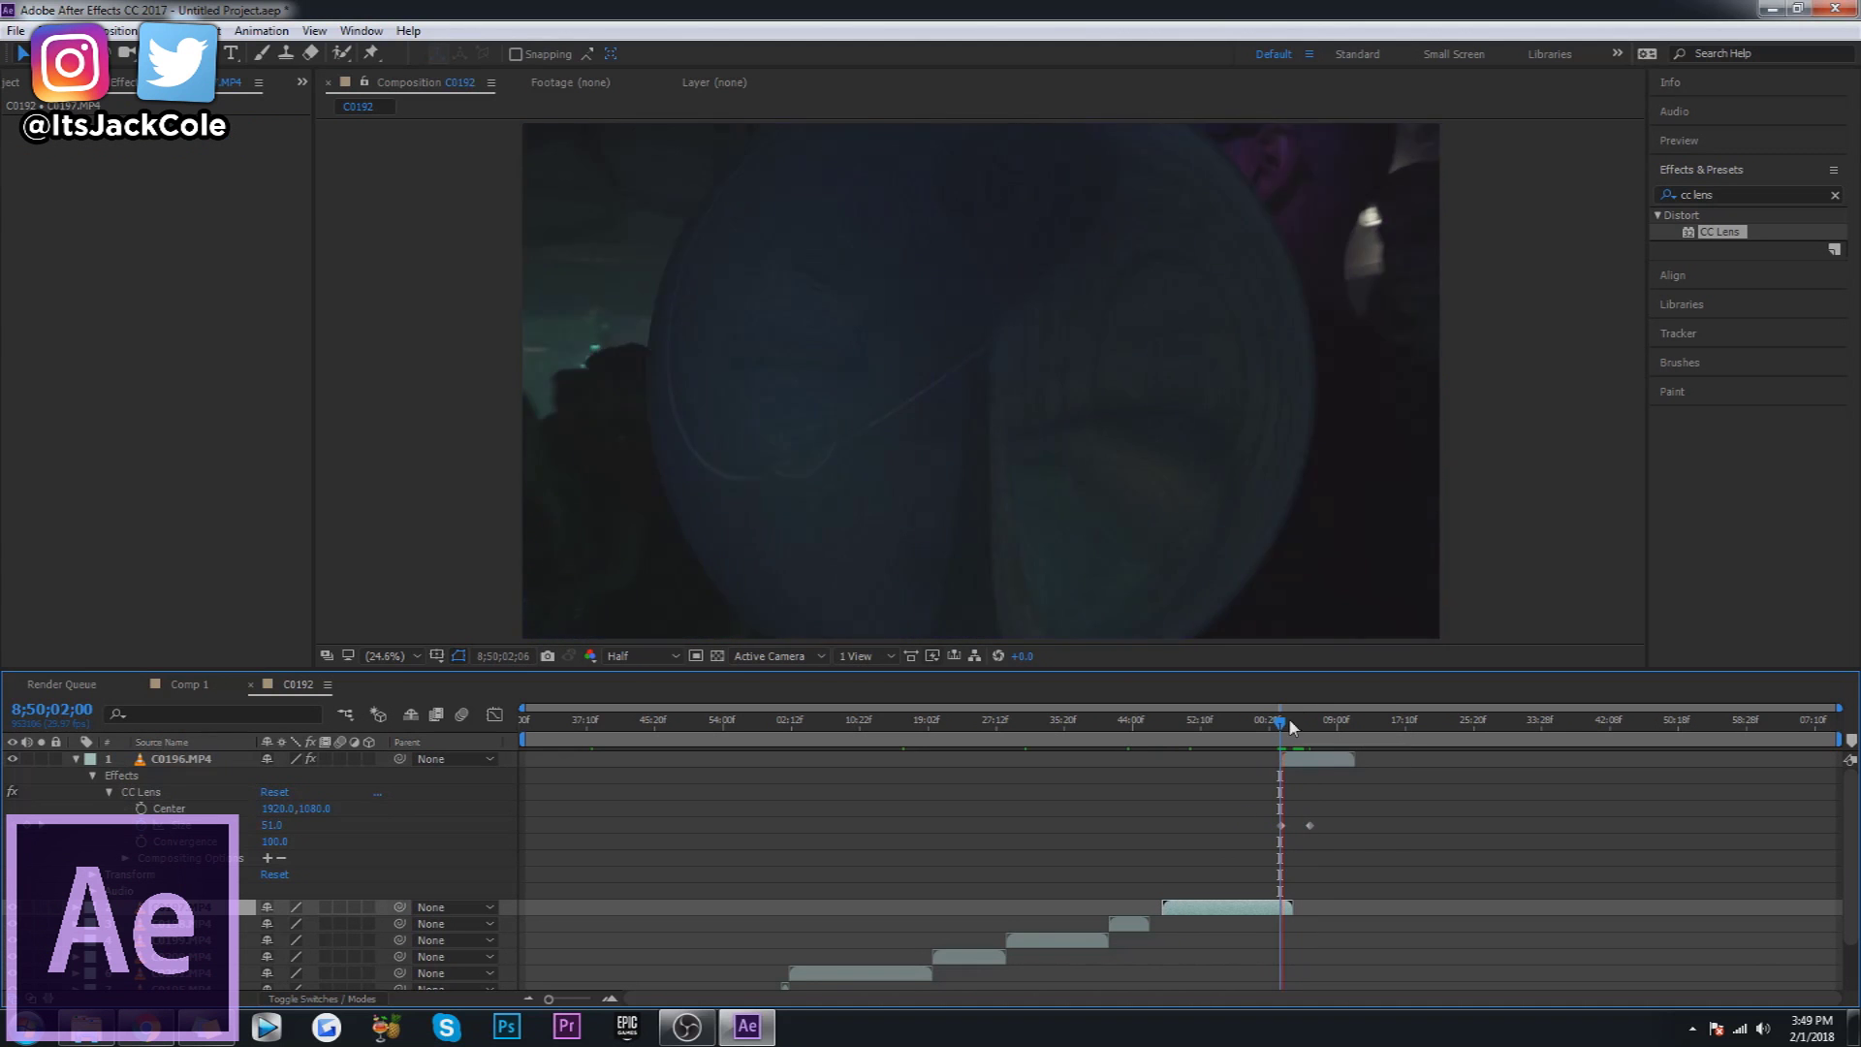
key("space")
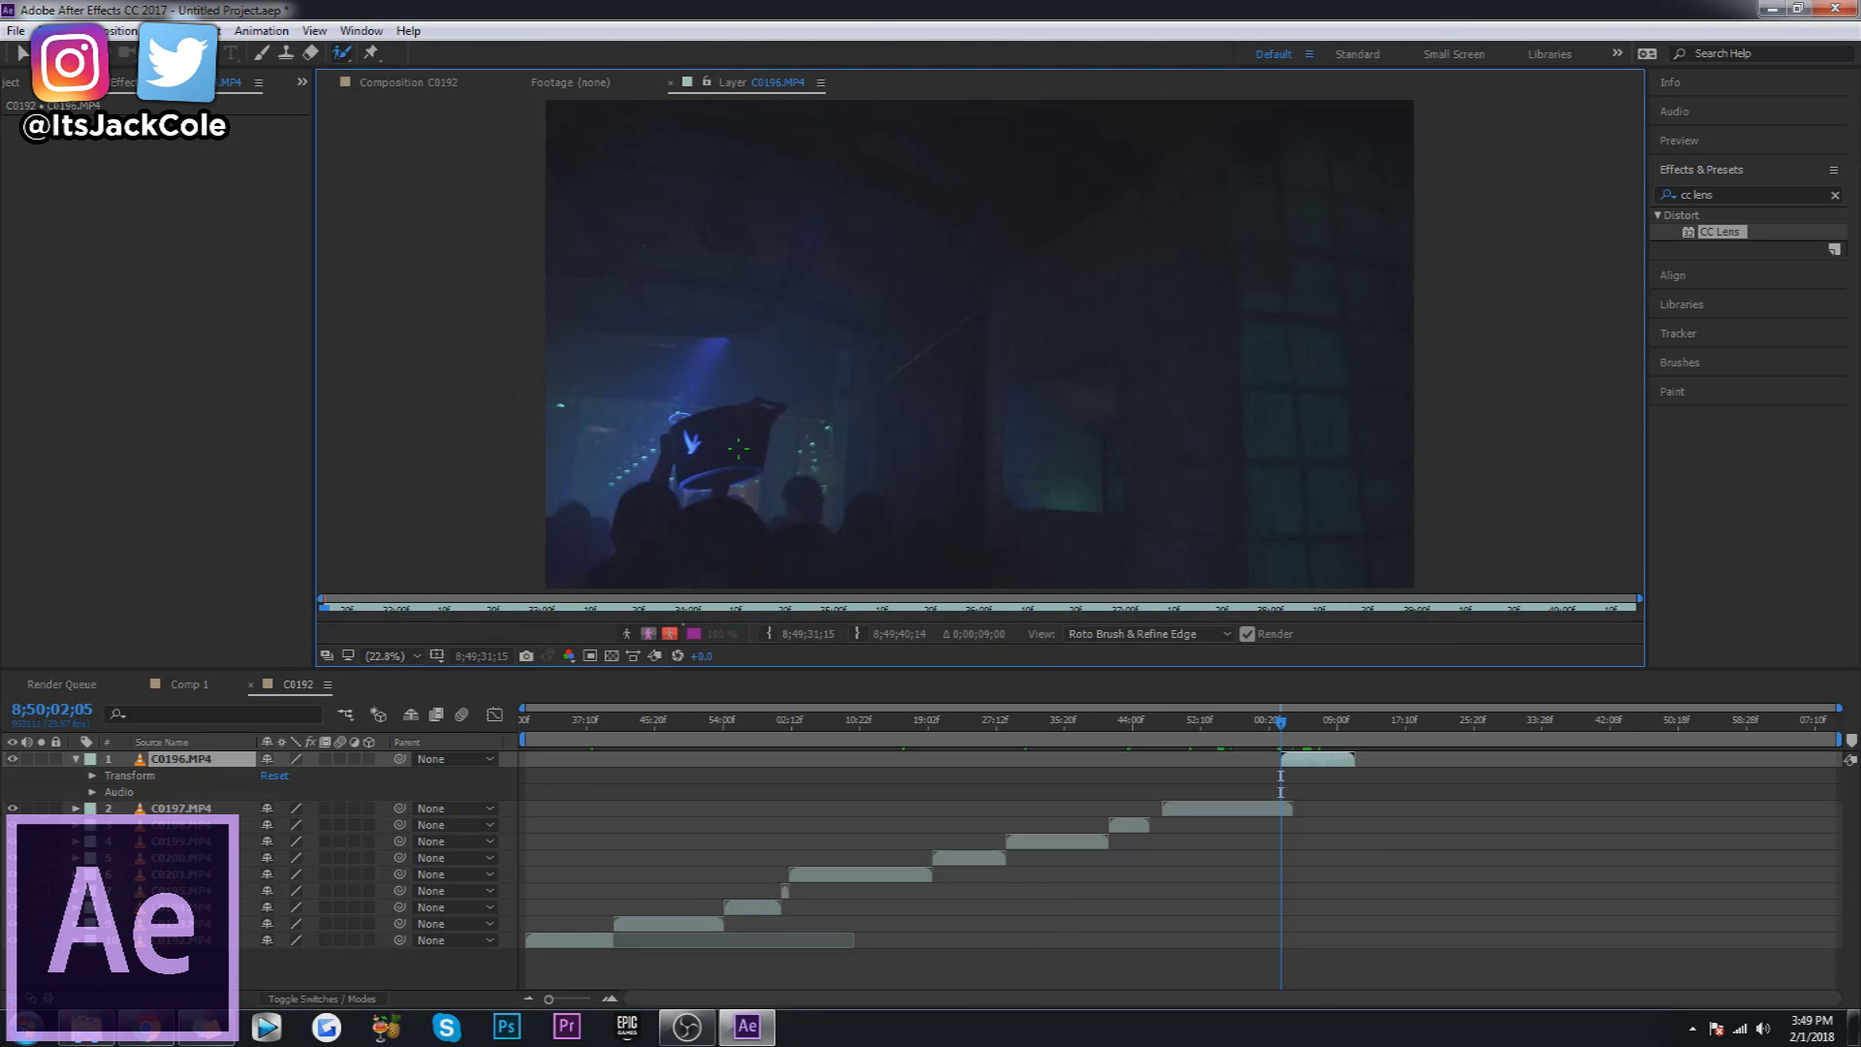
Roto-brush the raised sign on C0196 and propagate its outline five frames forward.
left_click_drag(690, 480, 719, 437)
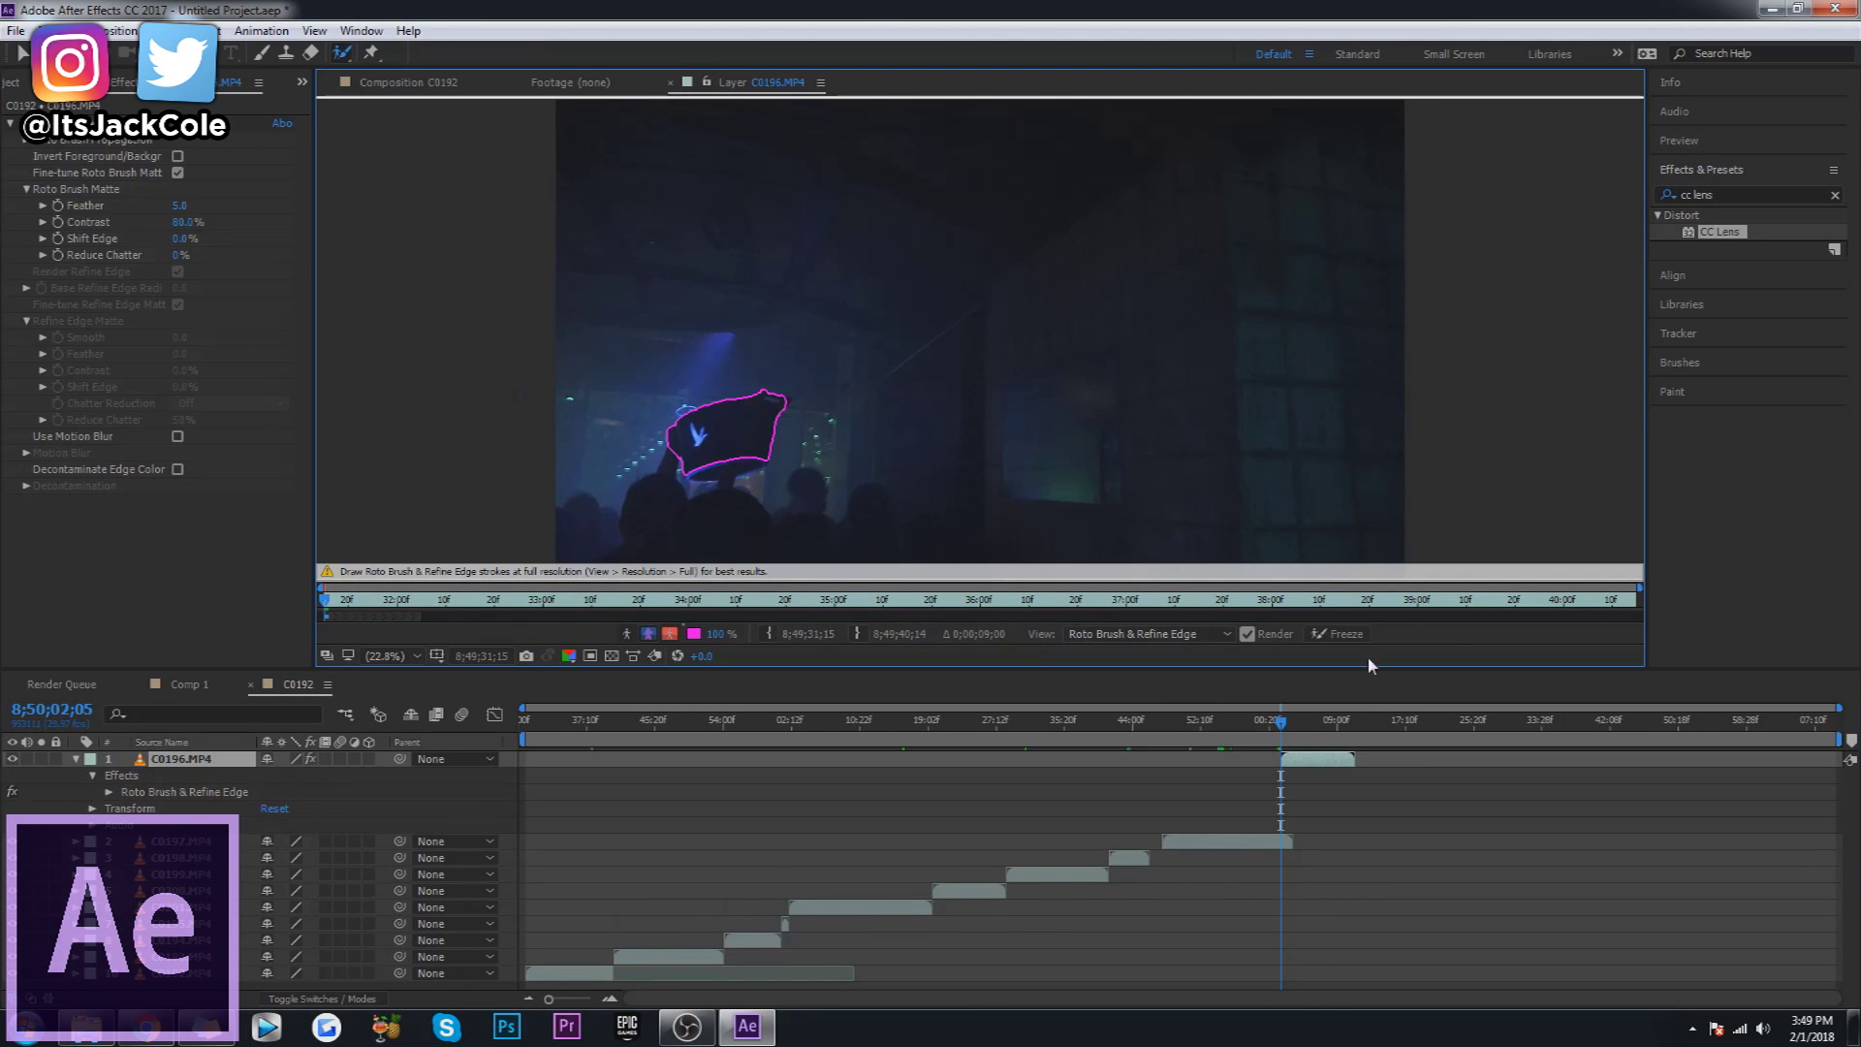
key("Page_Down")
key("Page_Down")
key("Page_Down")
key("Page_Down")
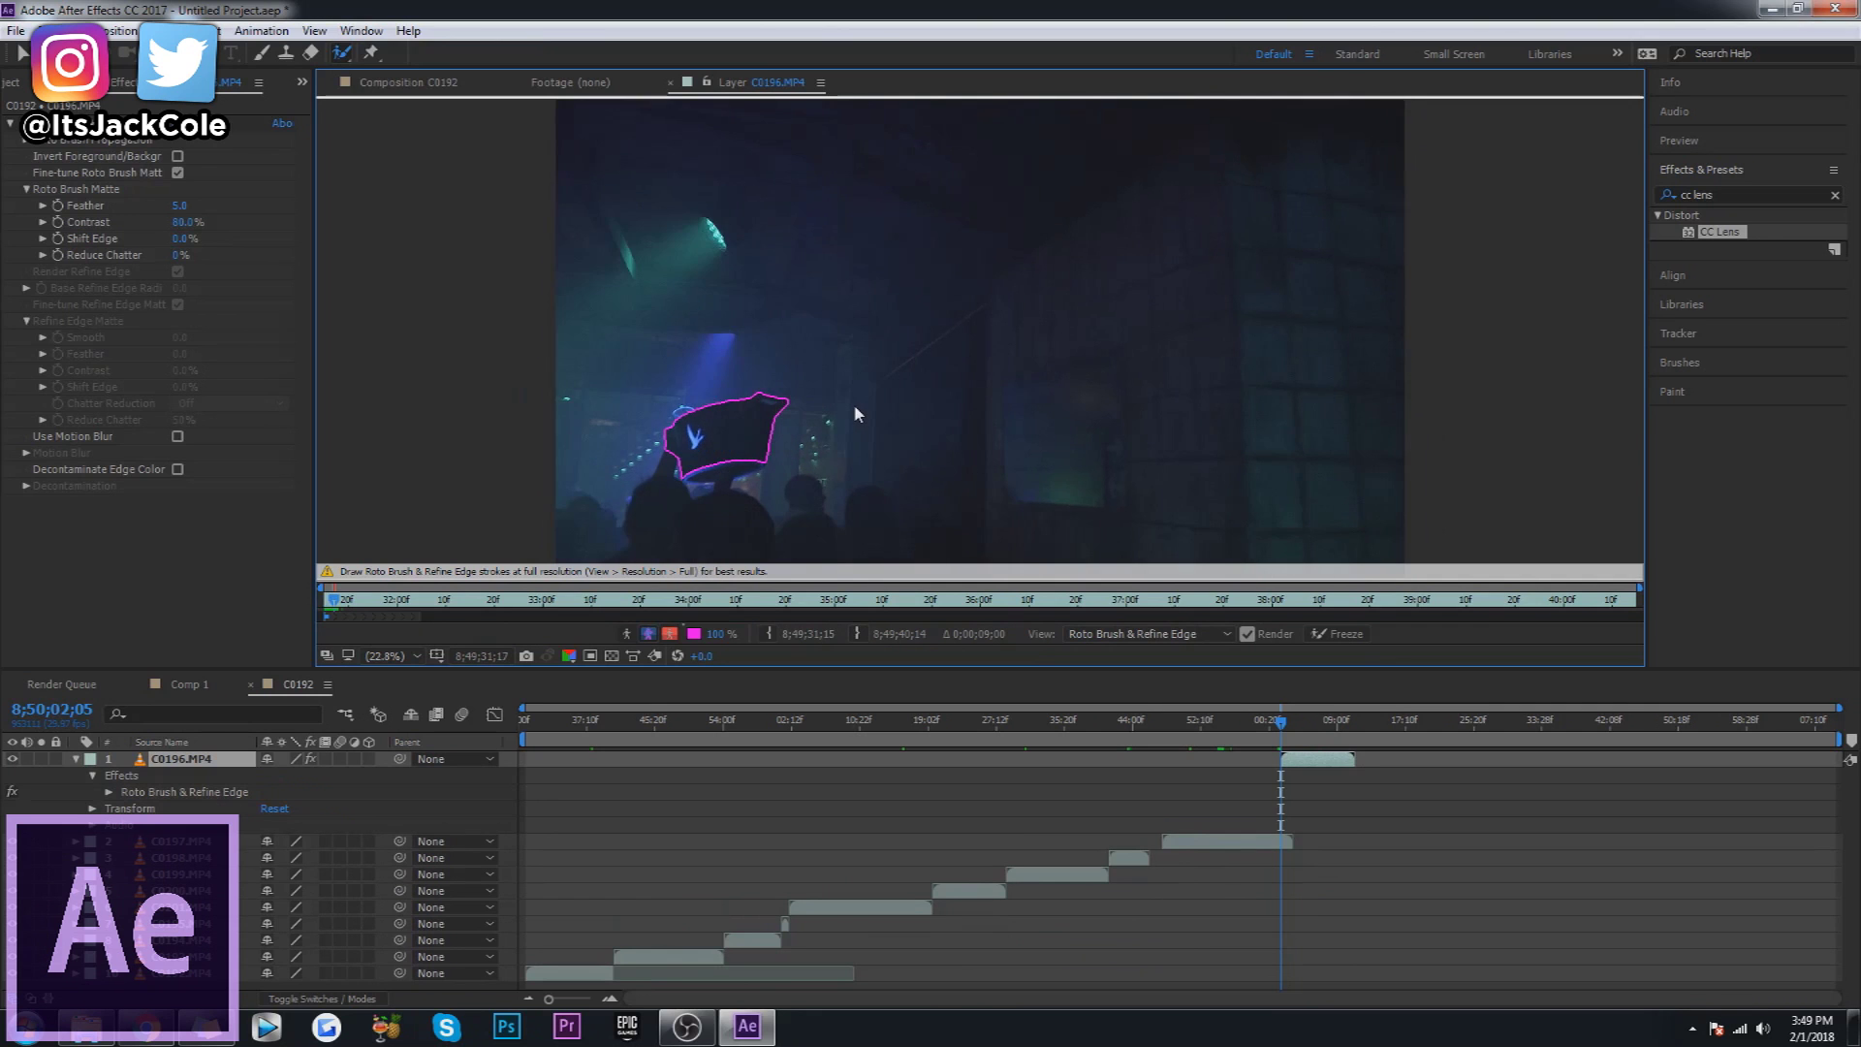
key("Page_Down")
key("Page_Down")
key("Page_Down")
key("Page_Down")
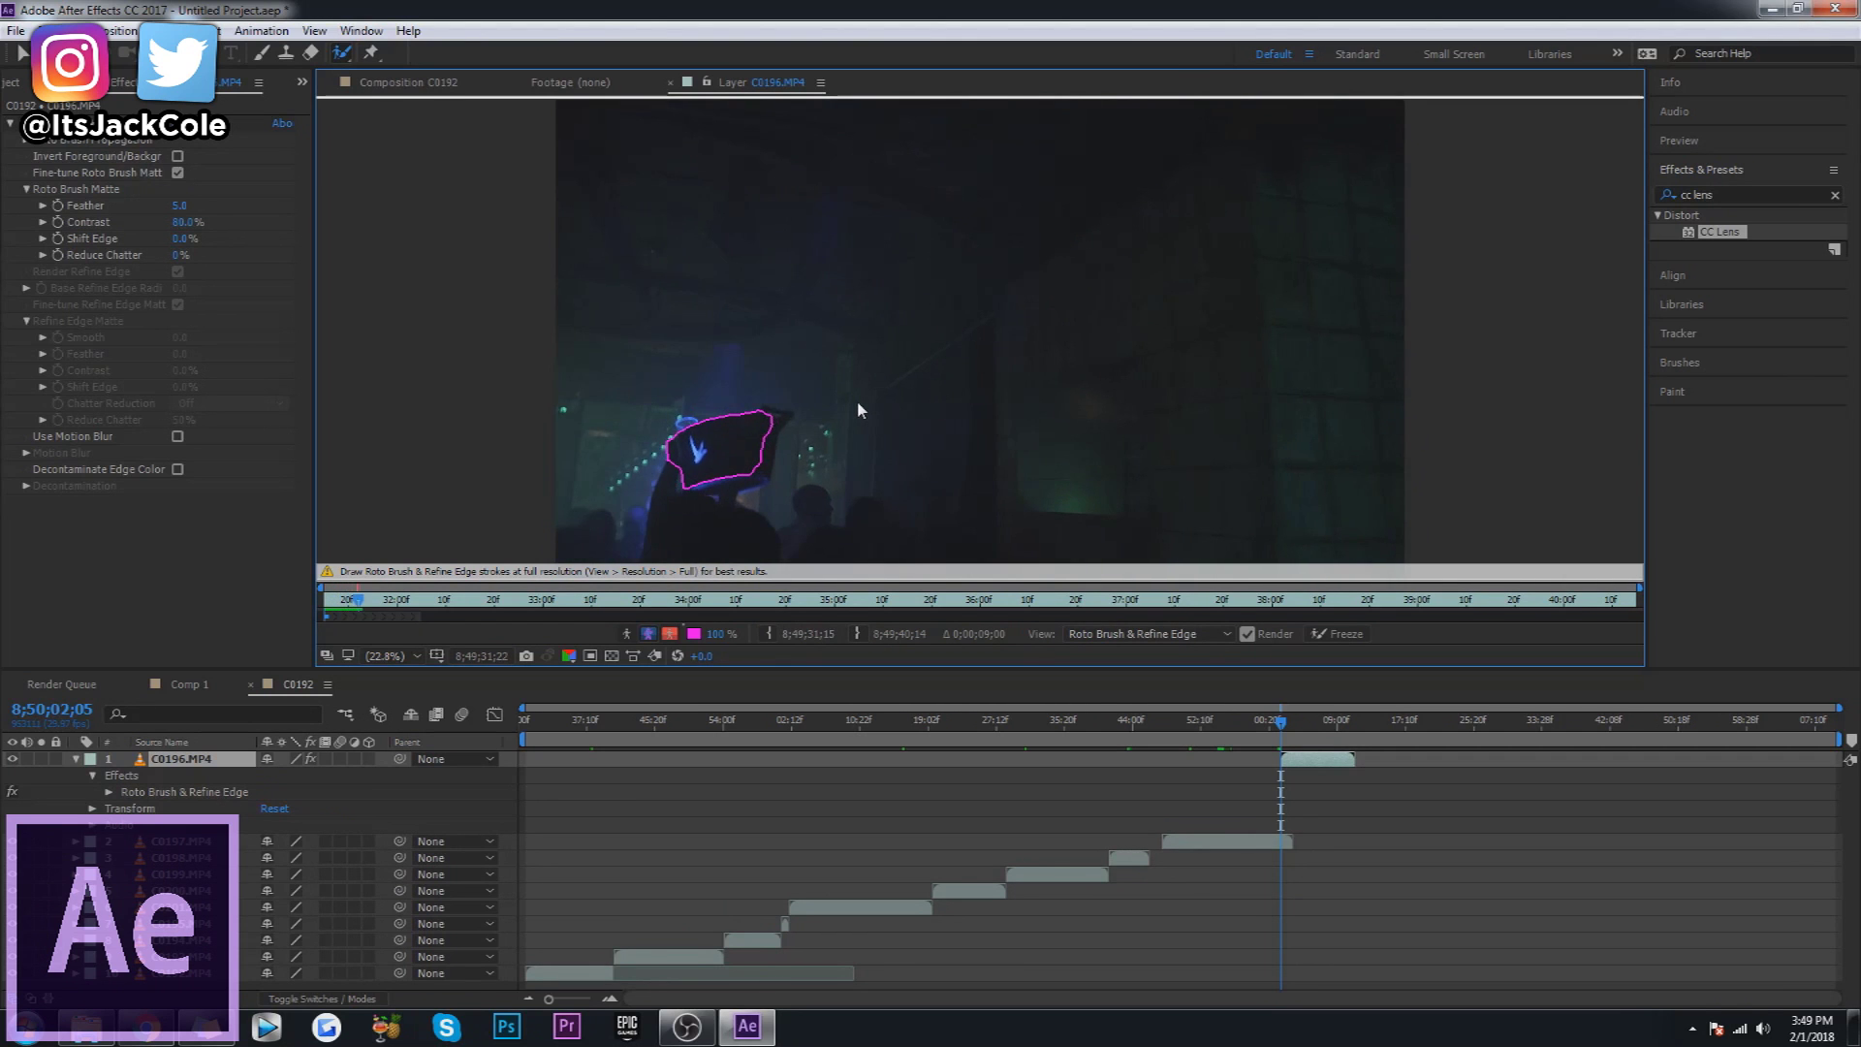
key("Page_Down")
key("Page_Down")
key("Page_Down")
key("Page_Down")
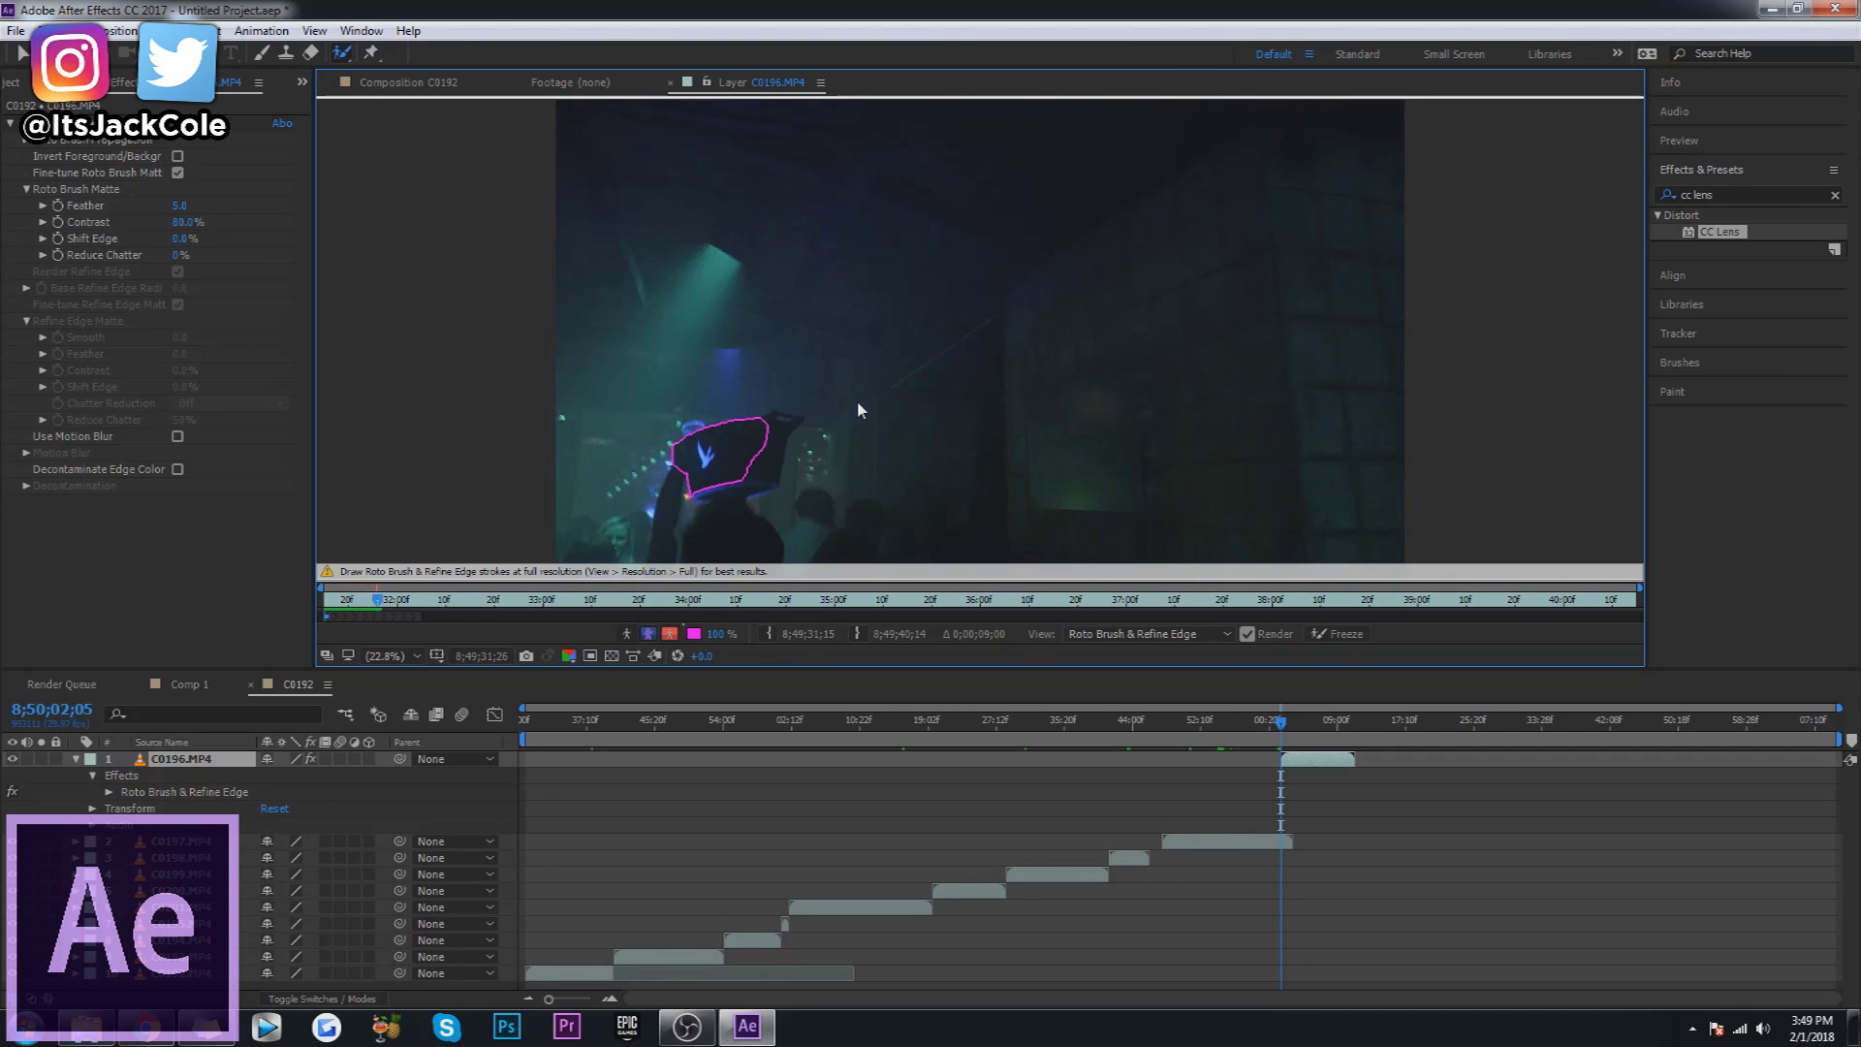
key("Page_Down")
key("Page_Down")
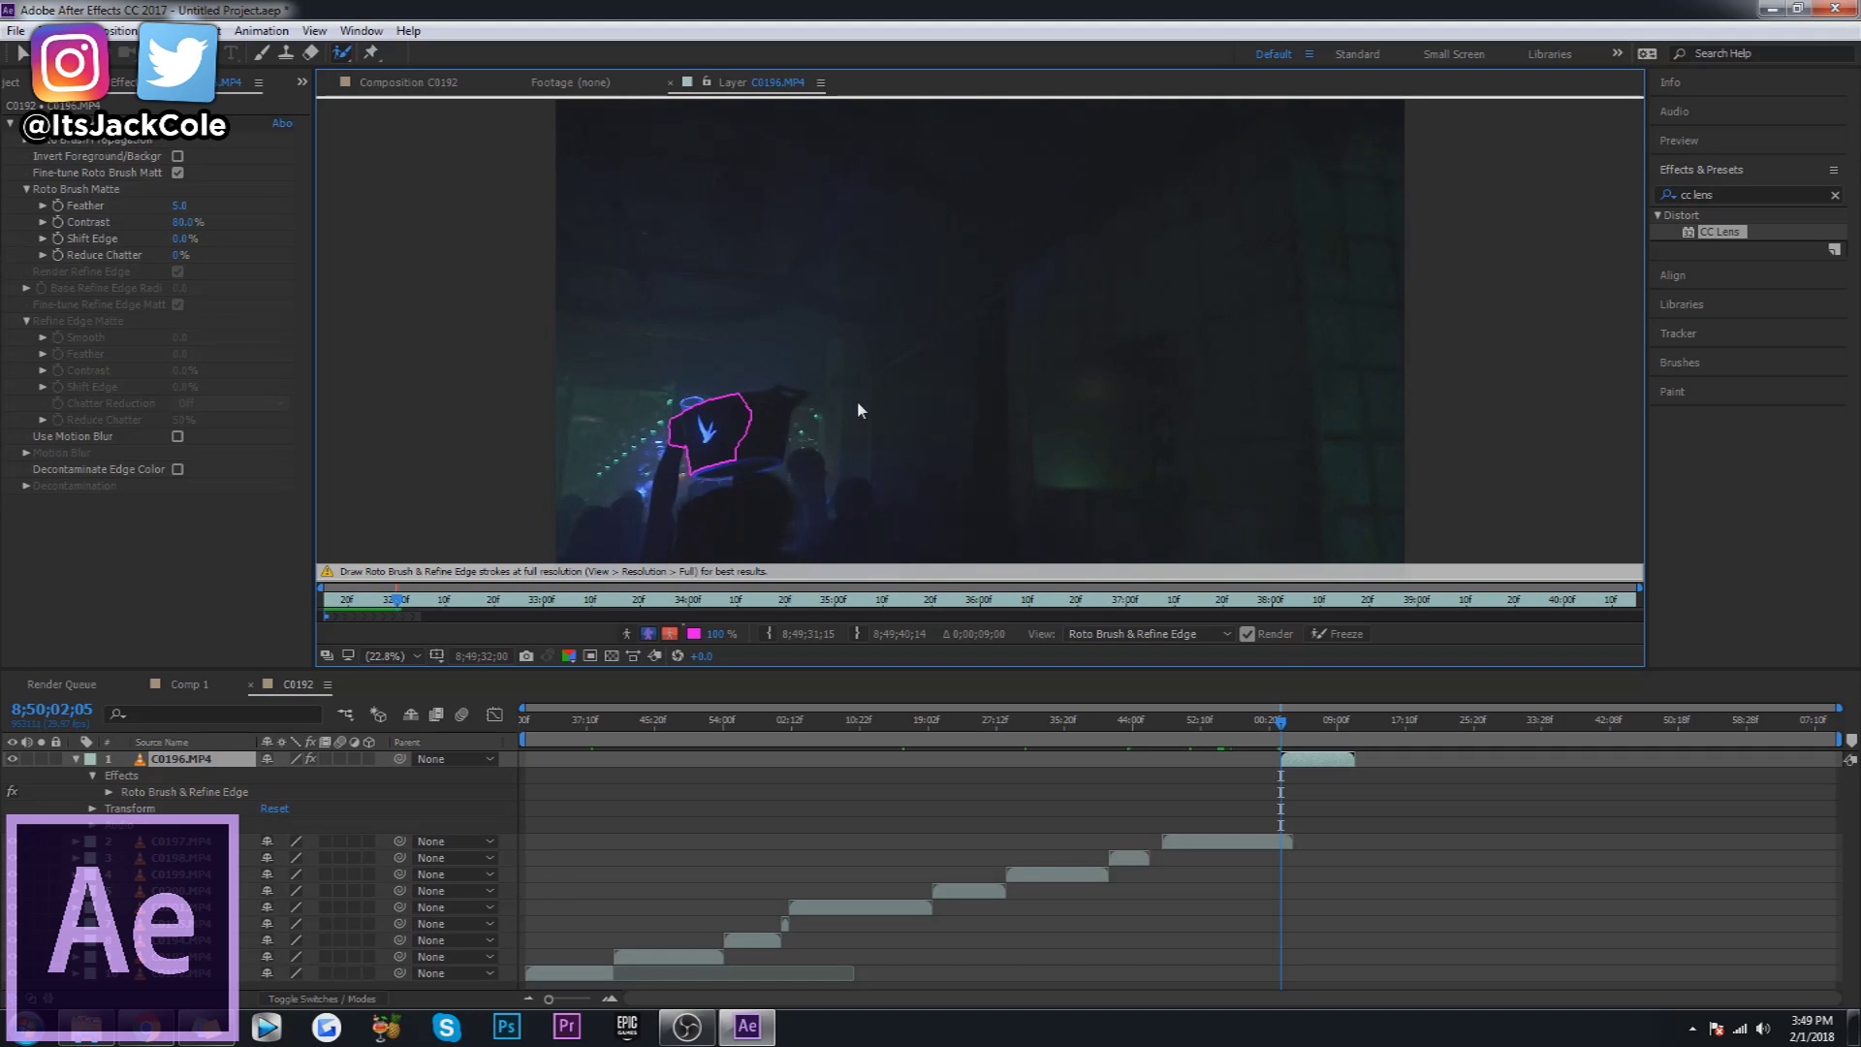
key("Page_Down")
key("Page_Down")
key("Page_Down")
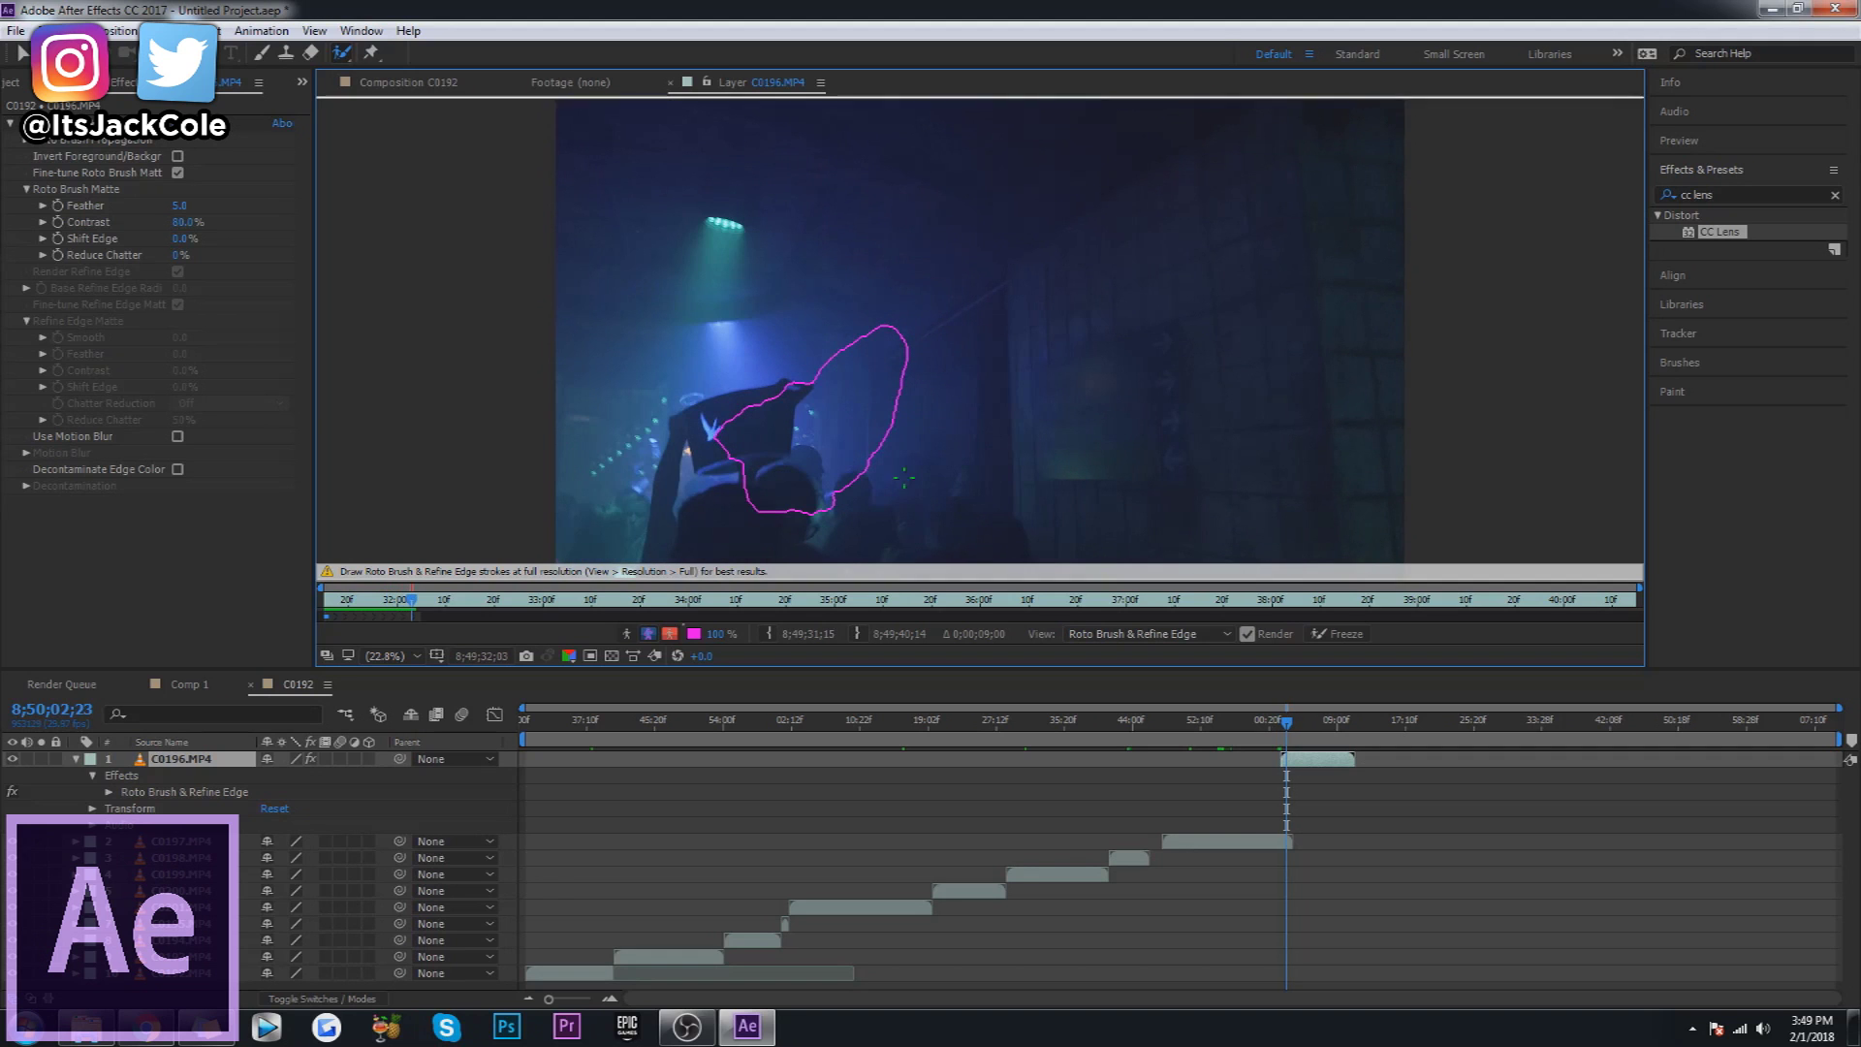
left_click(1204, 722)
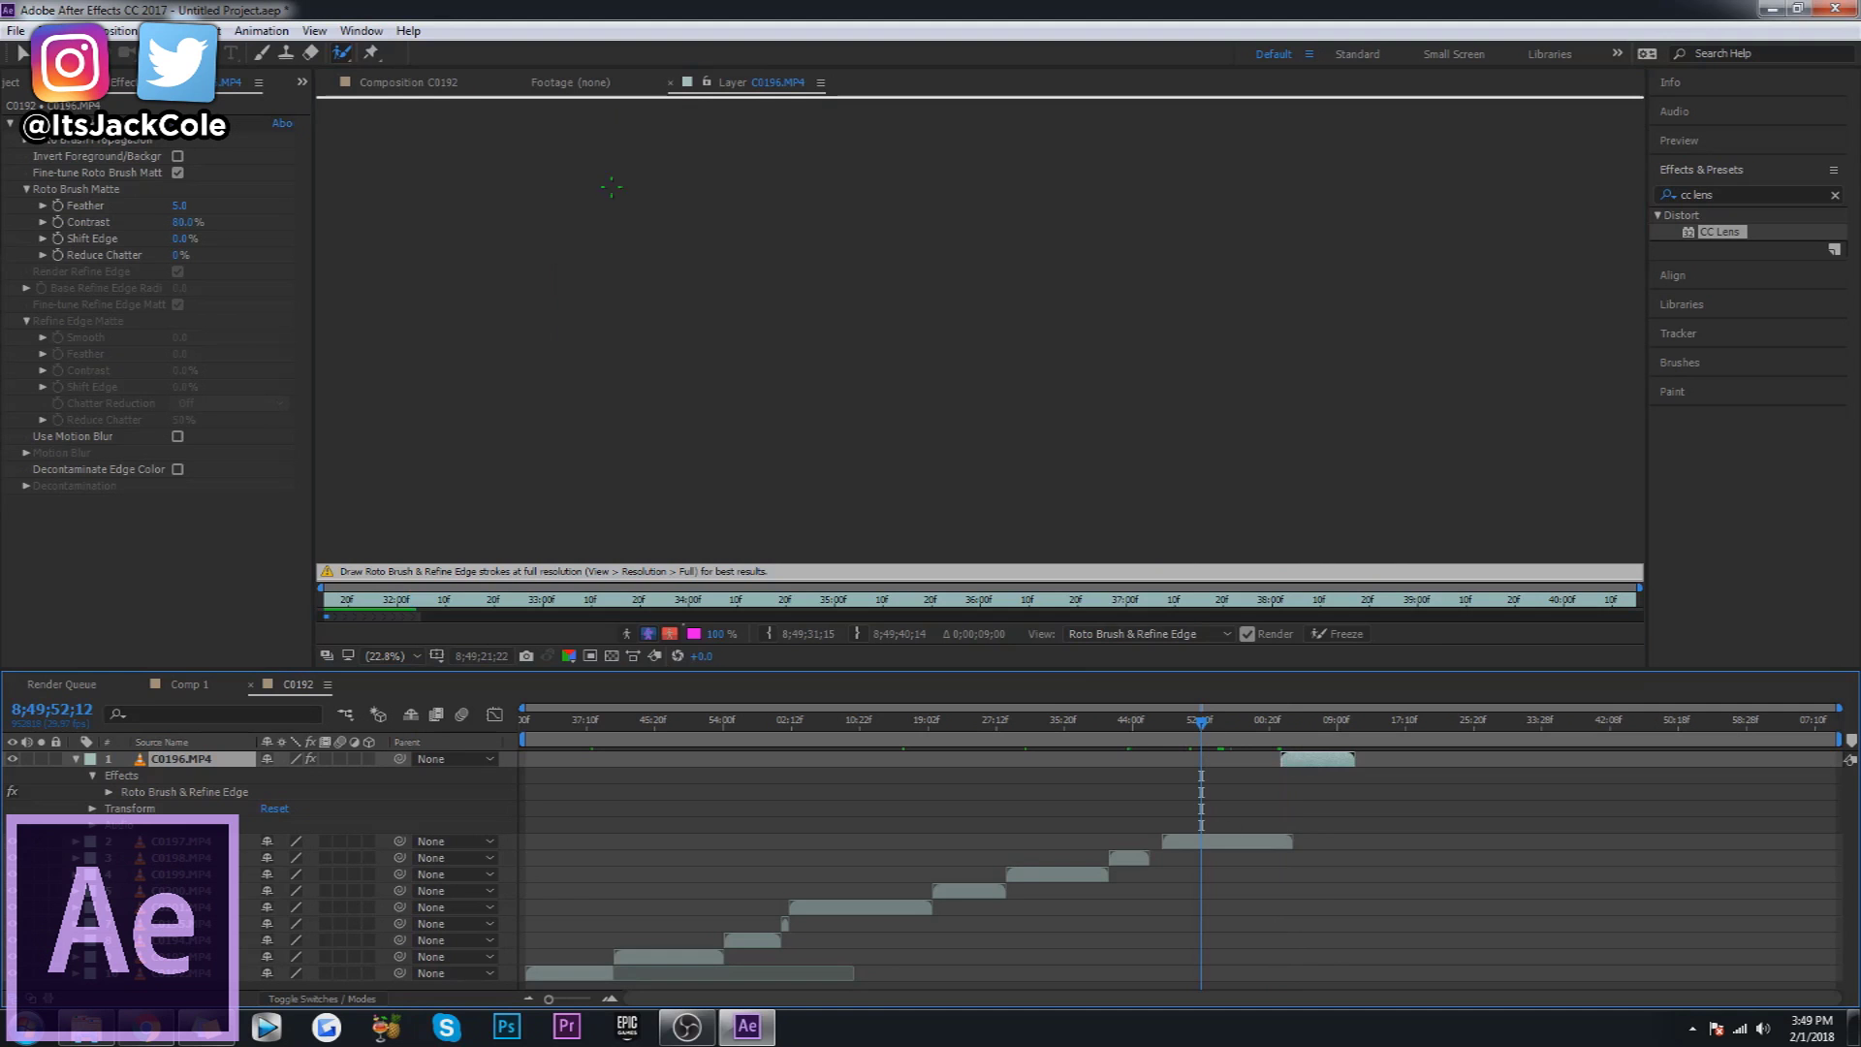
left_click(417, 81)
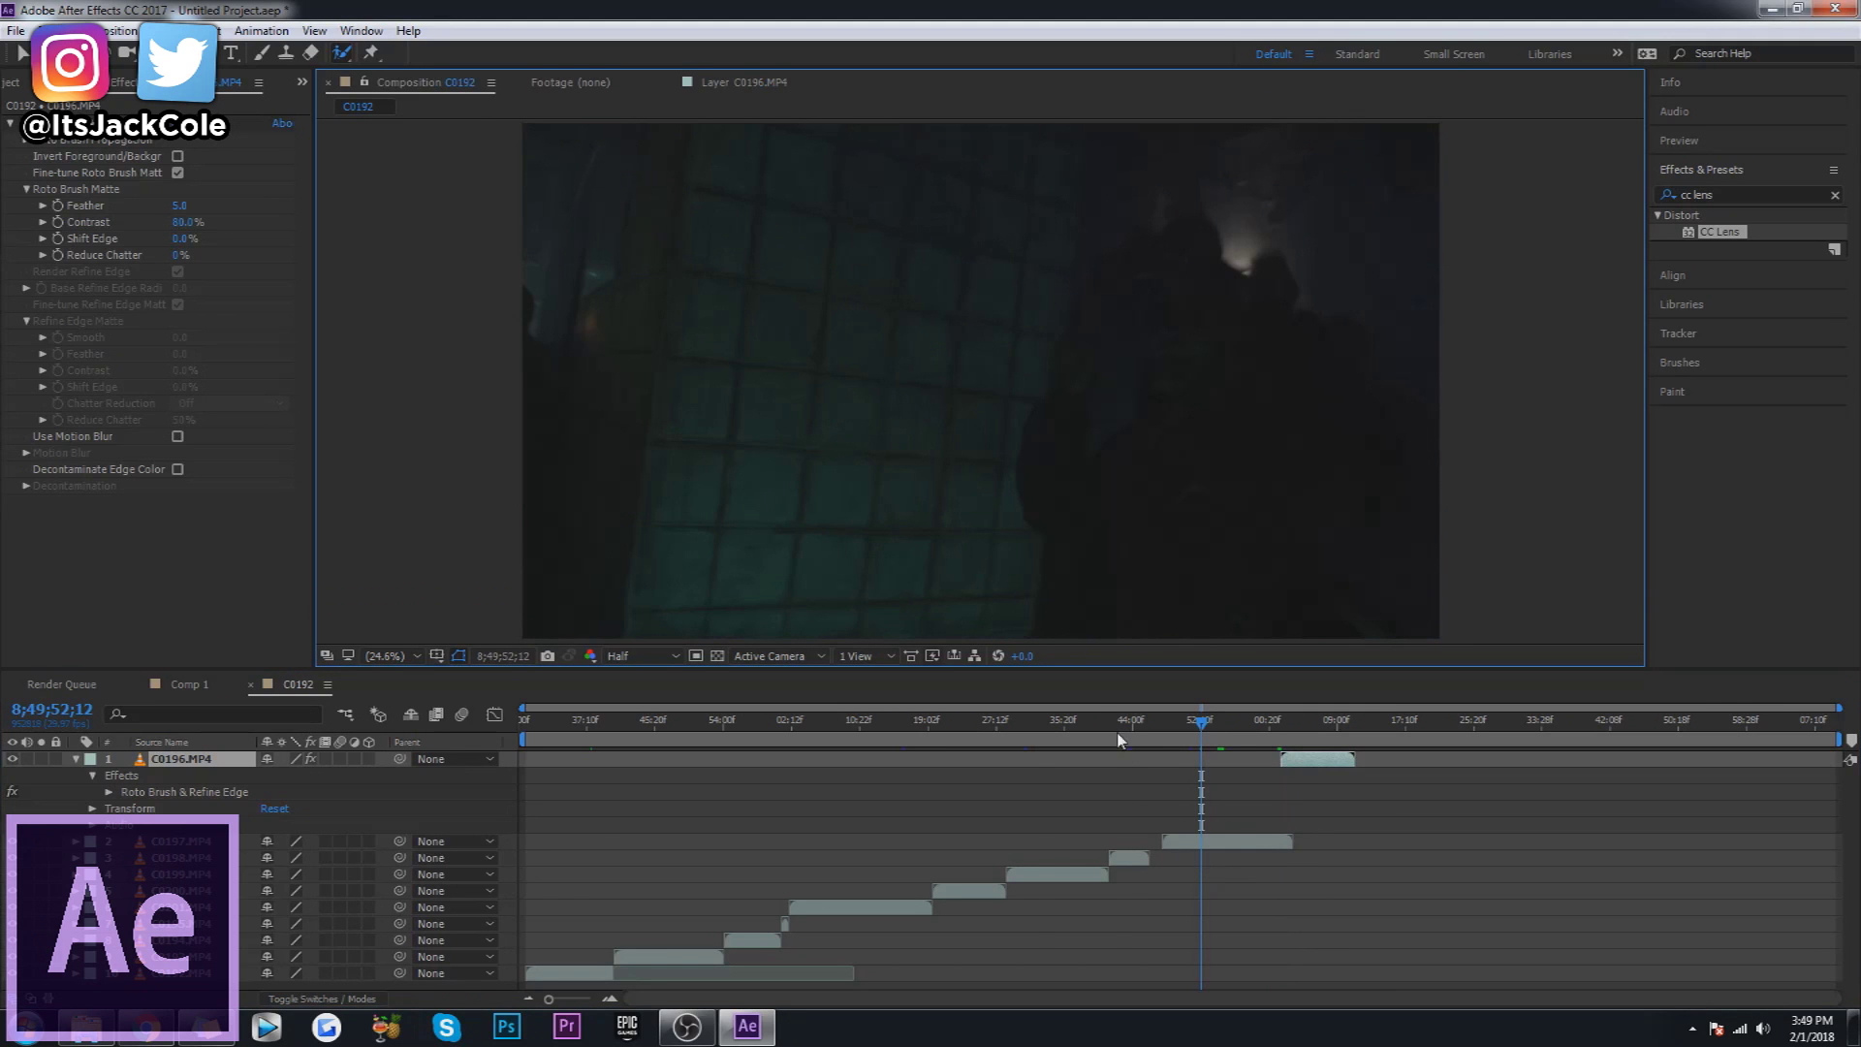
Duplicate layer C0199 at 8;49;32;06 and open it in the Layer panel.
left_click(1036, 722)
left_click(1055, 875)
key("ctrl+d")
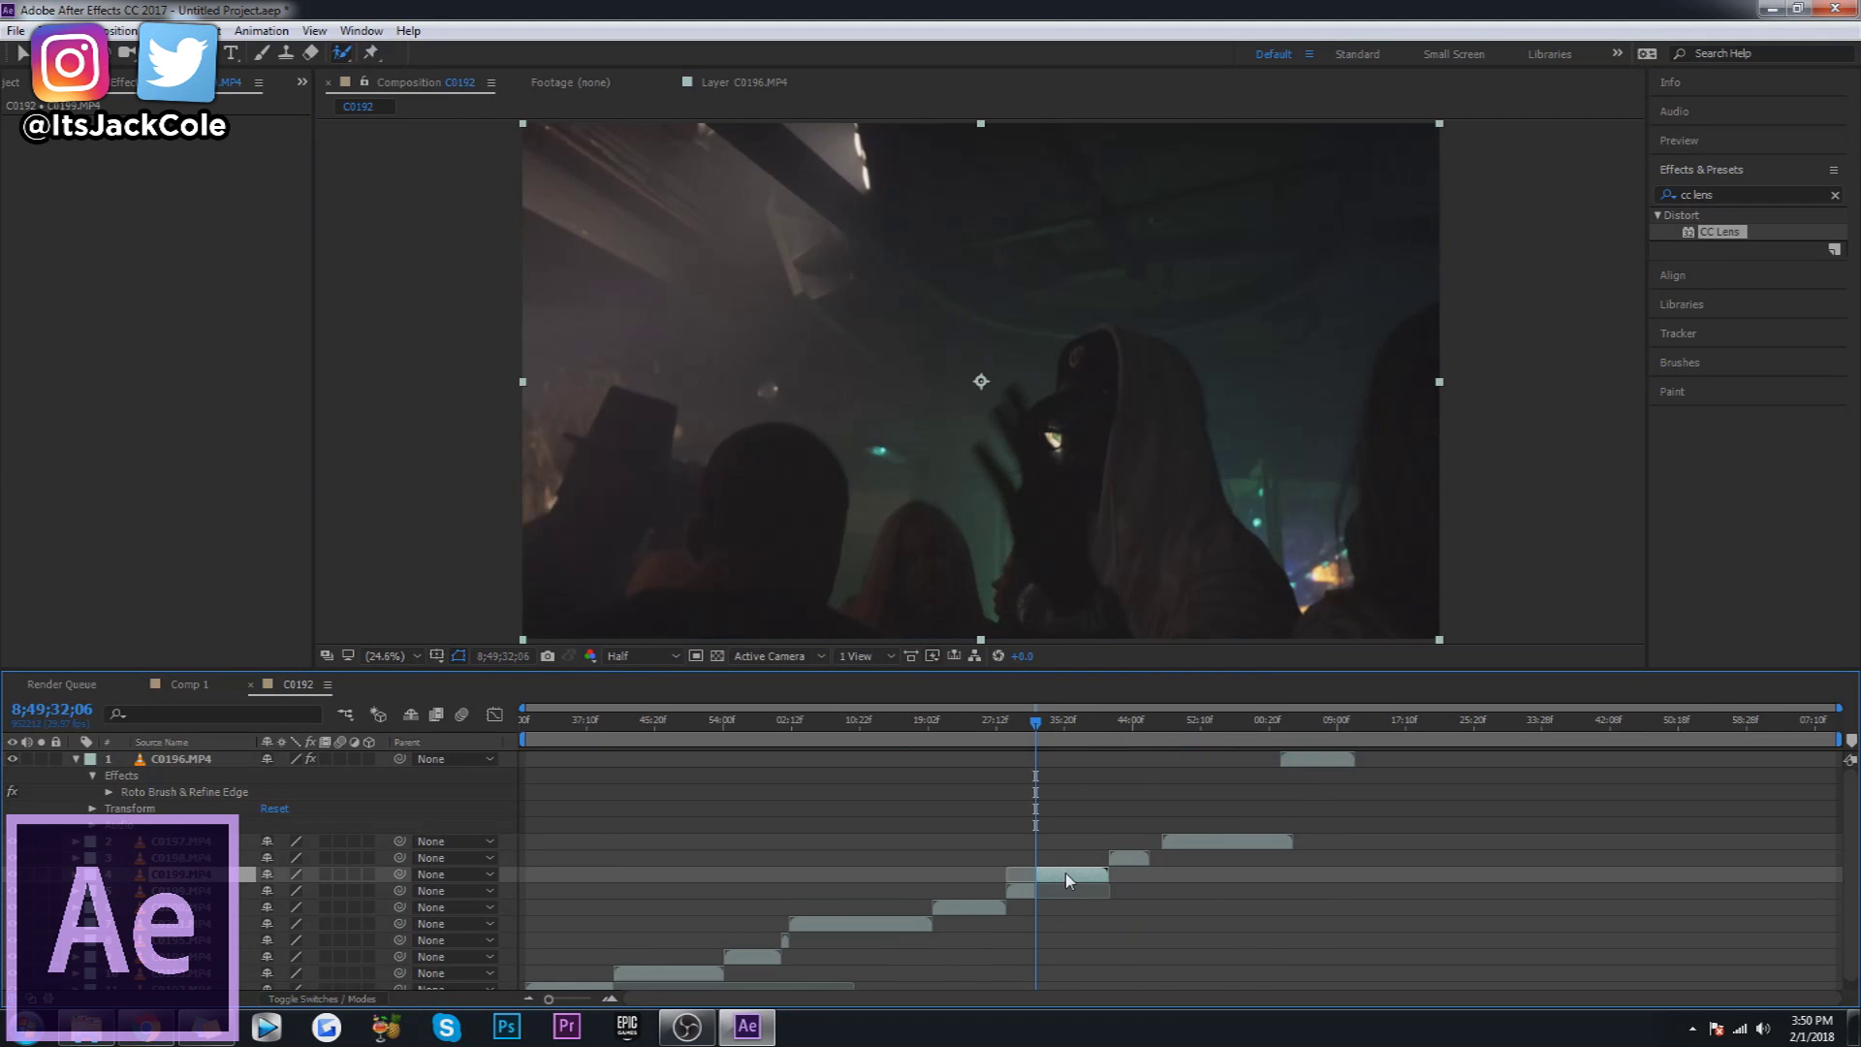
double_click(1066, 875)
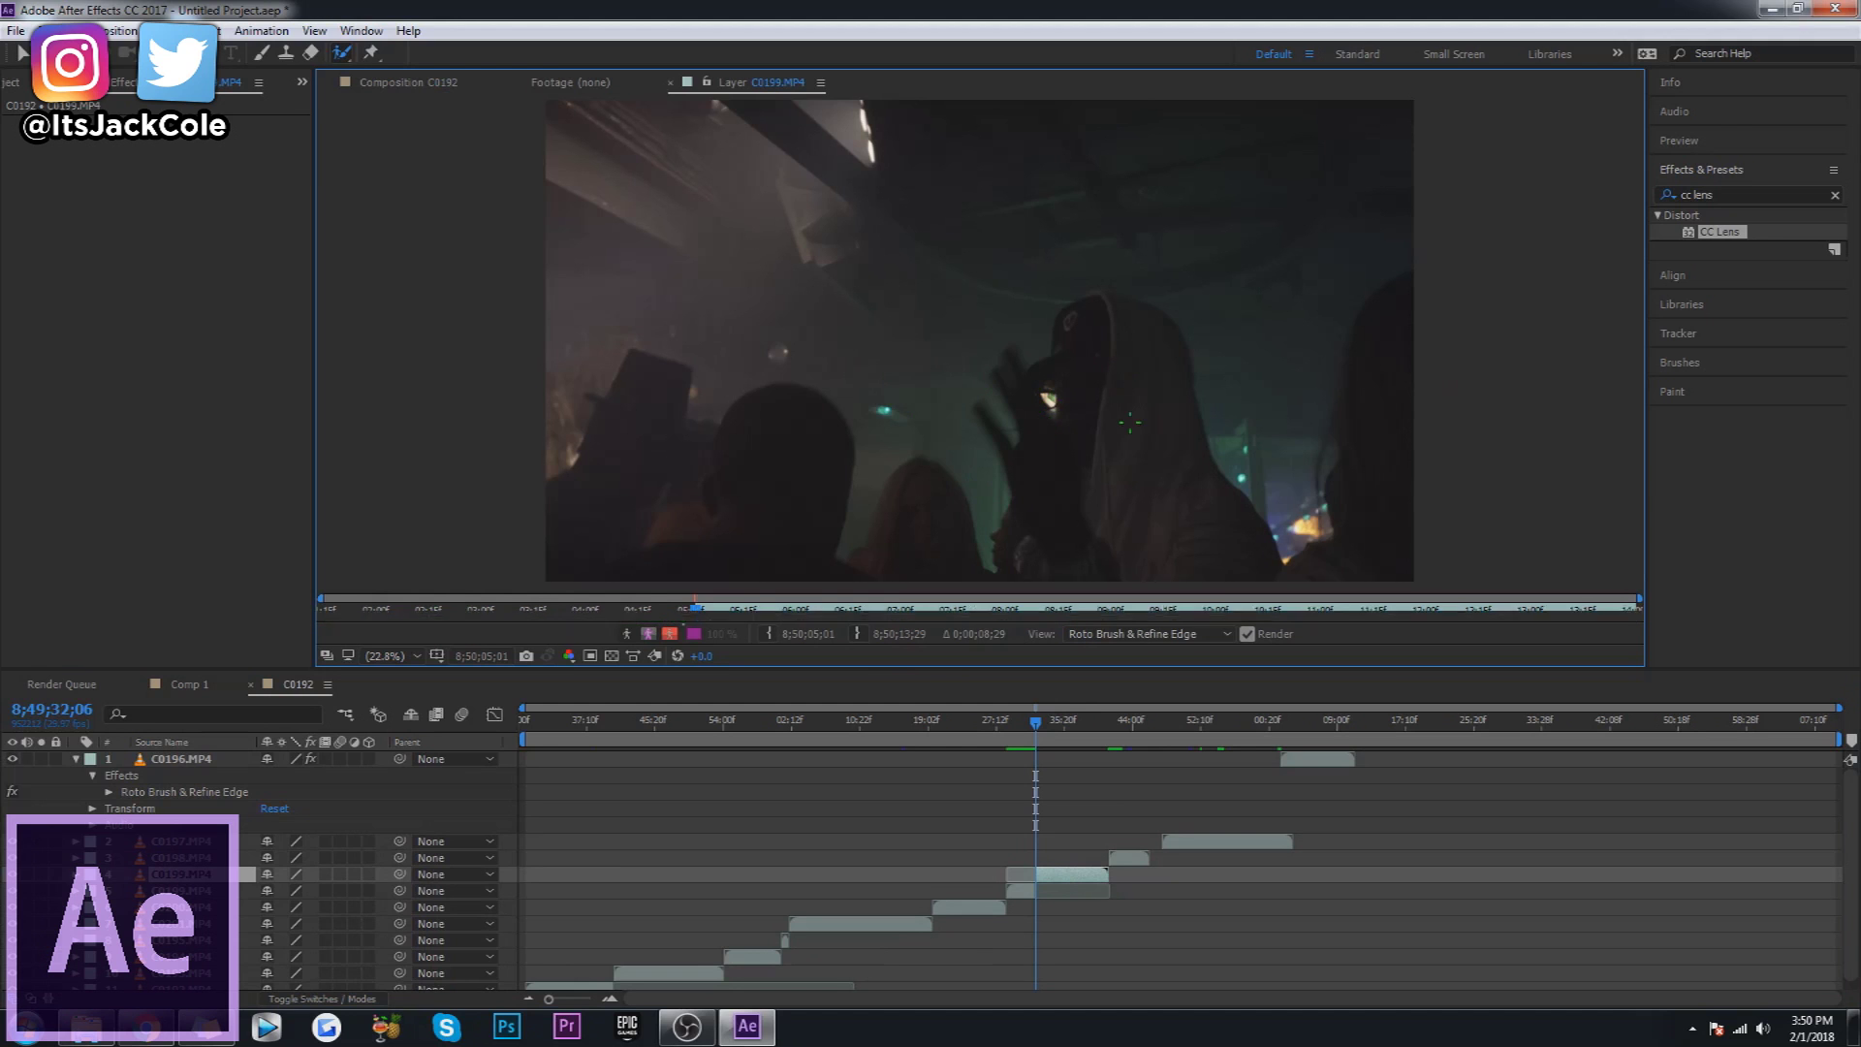
Roto-brush the hooded figure, including its head, and propagate the outline four frames forward.
left_click_drag(1110, 330, 1124, 484)
left_click_drag(1188, 547, 1194, 550)
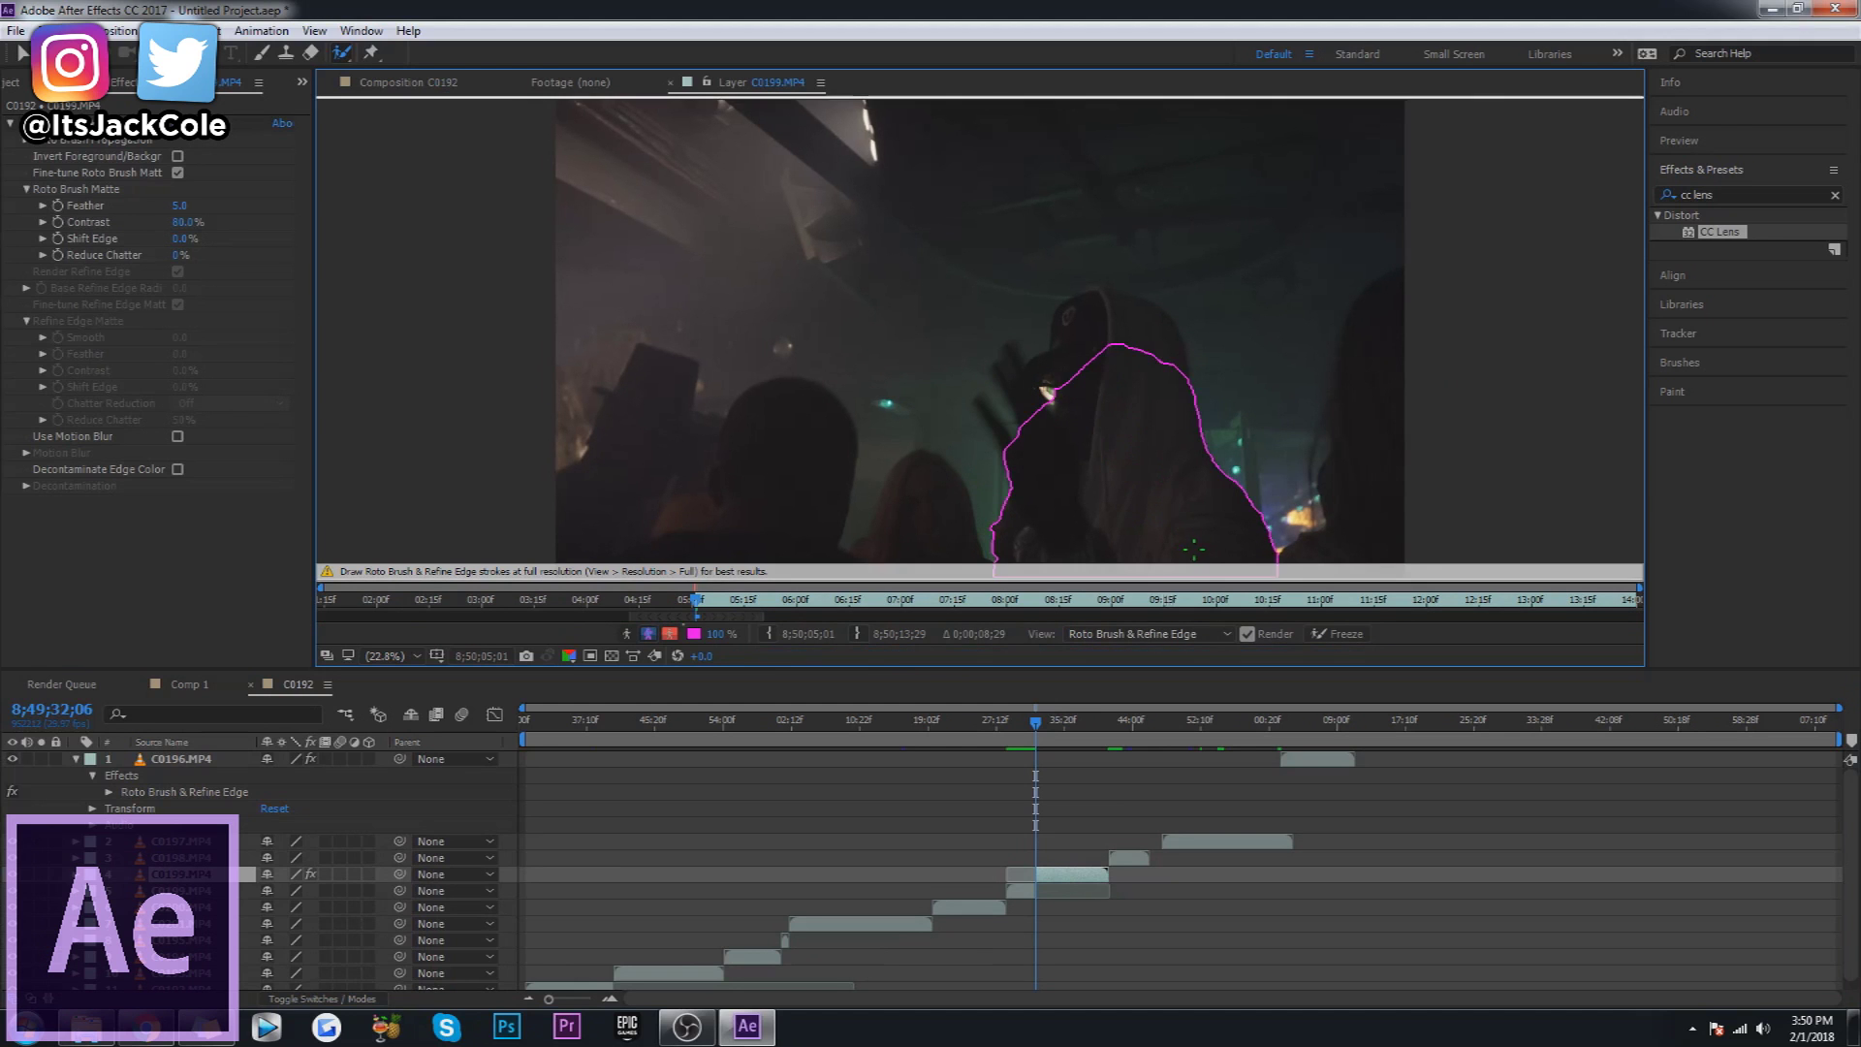
mouse_move(1150, 390)
left_mouse_down()
mouse_move(1134, 310)
mouse_move(1081, 371)
left_mouse_up()
key("Page_Down")
key("Page_Down")
key("Page_Down")
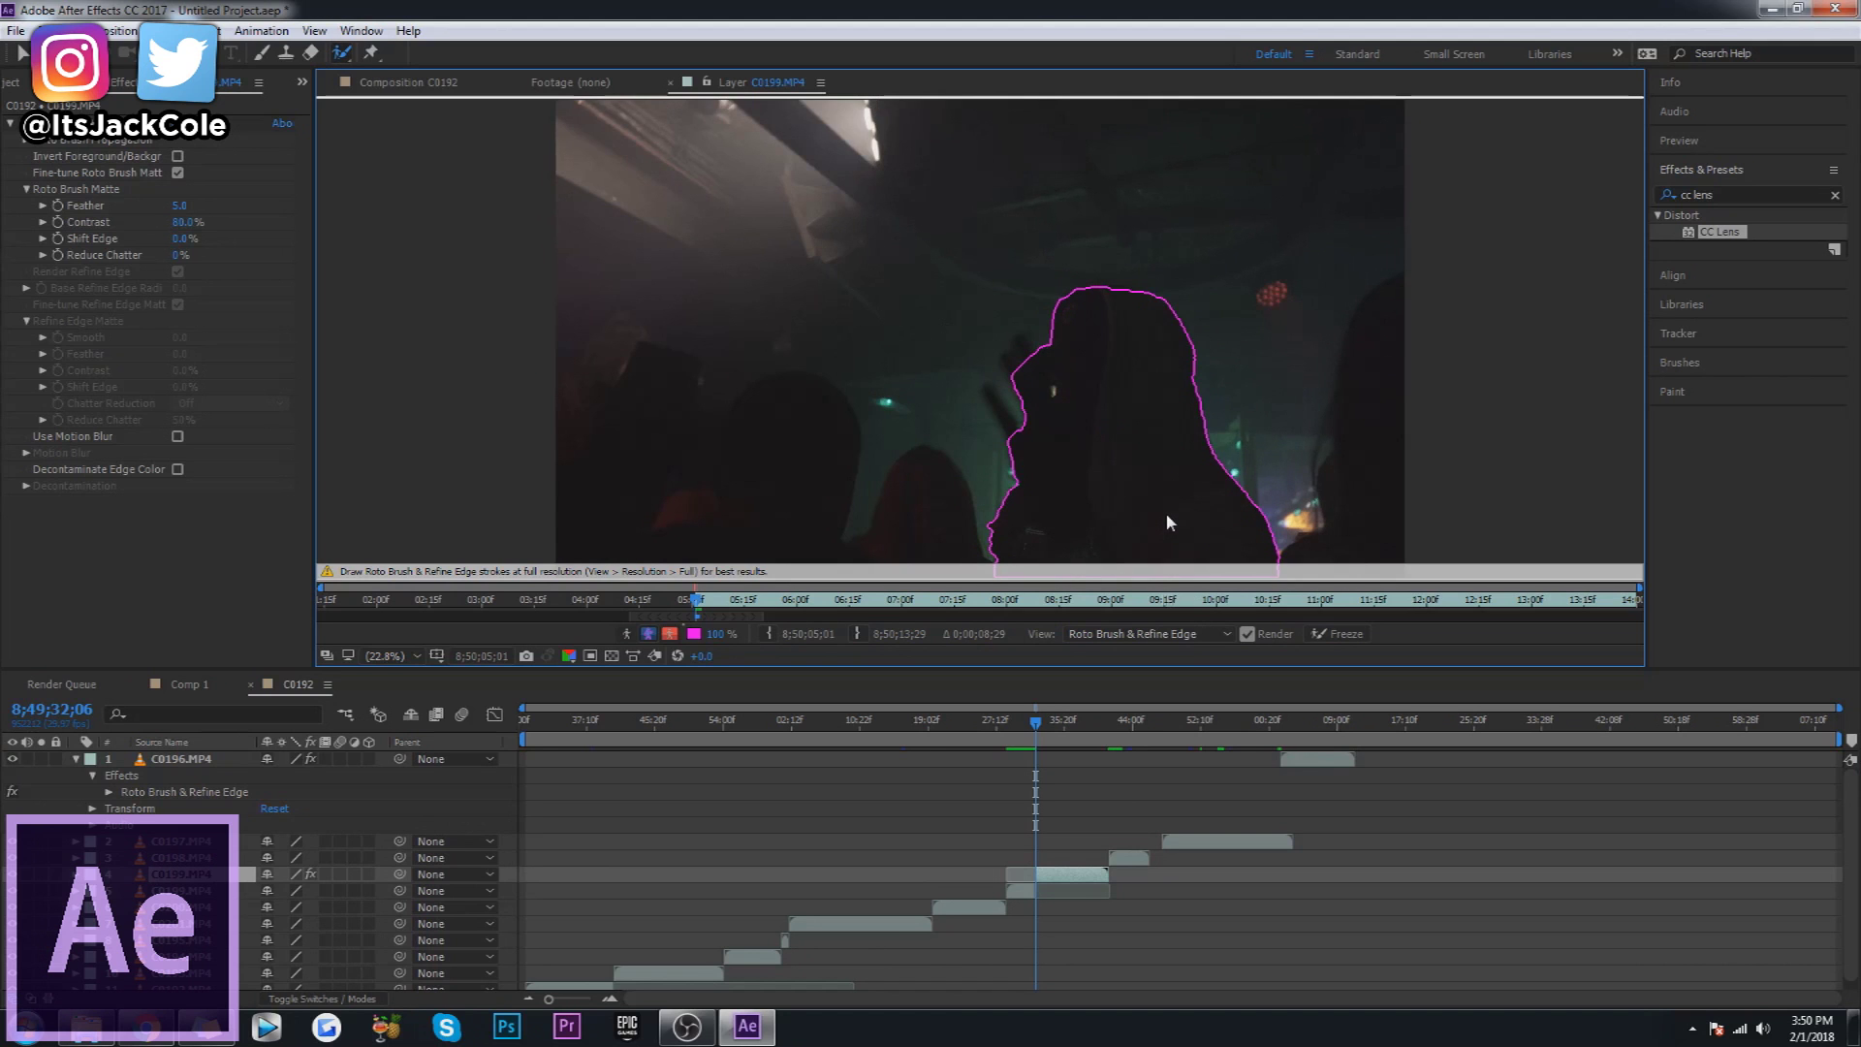
key("Page_Down")
key("Page_Down")
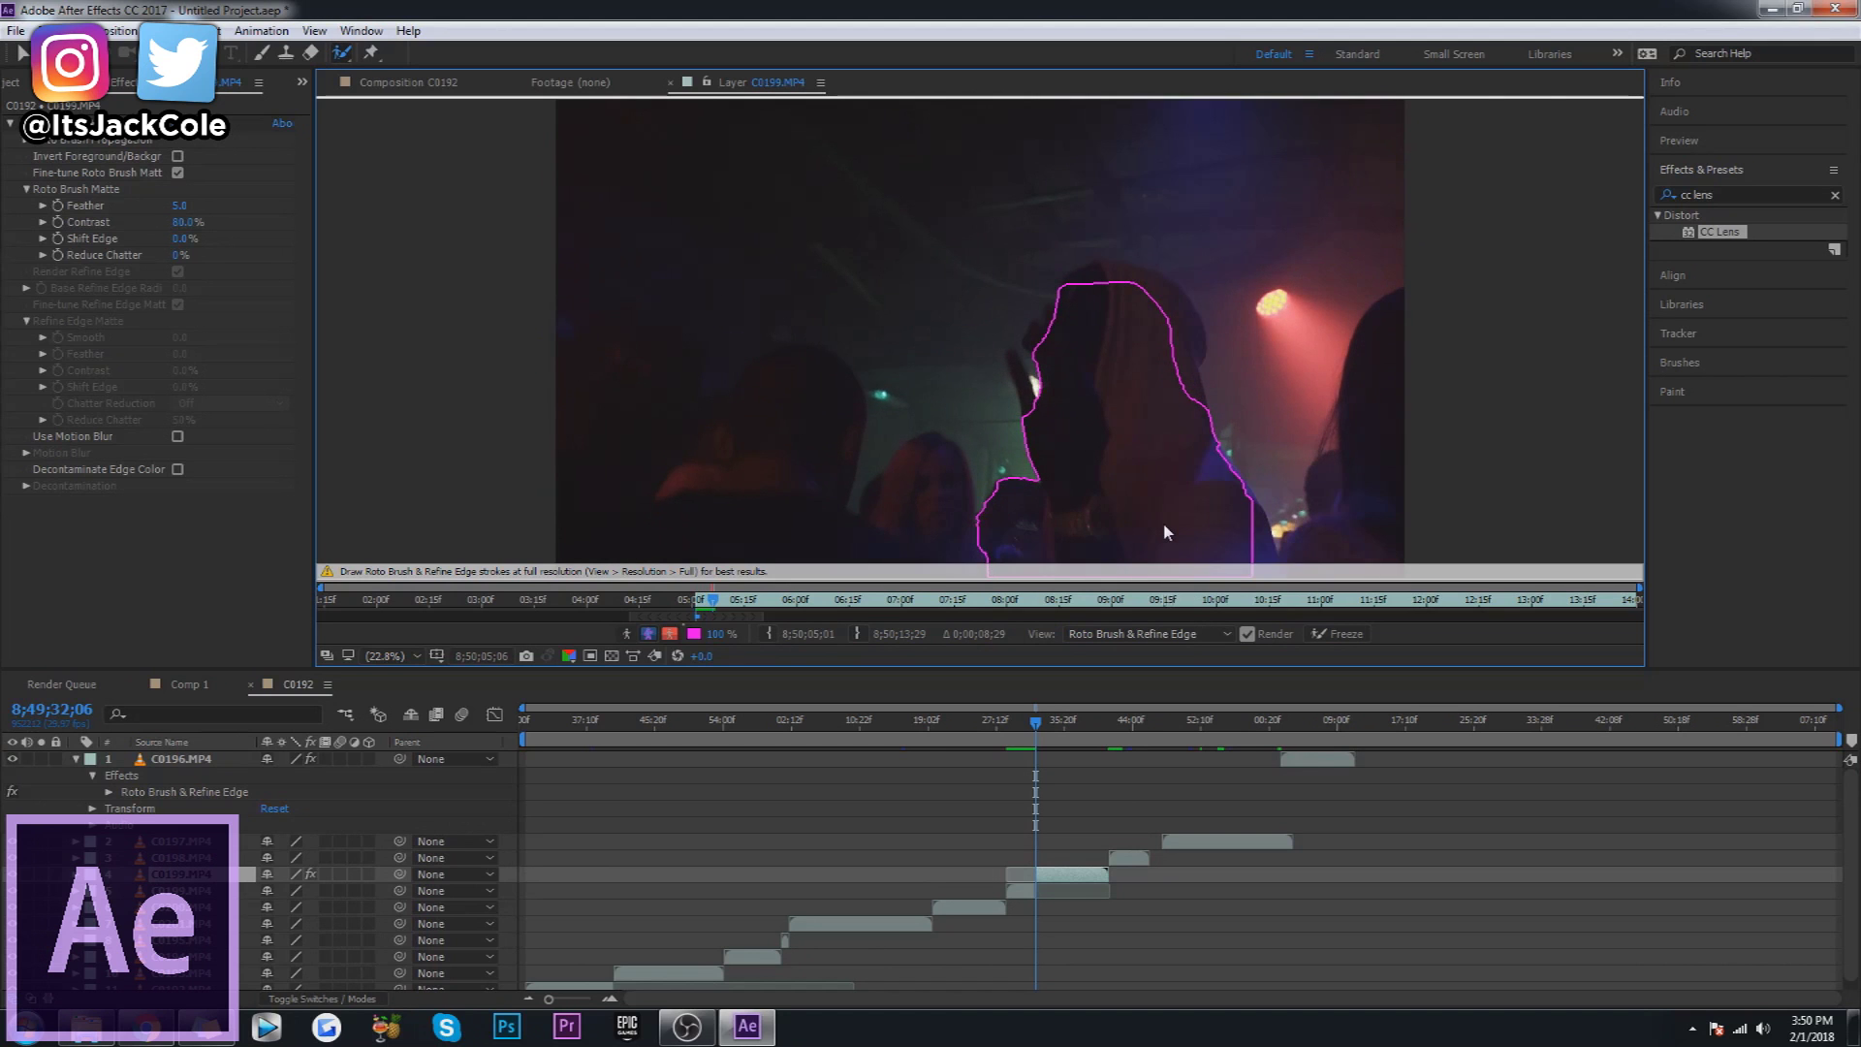
key("Page_Down")
key("Page_Down")
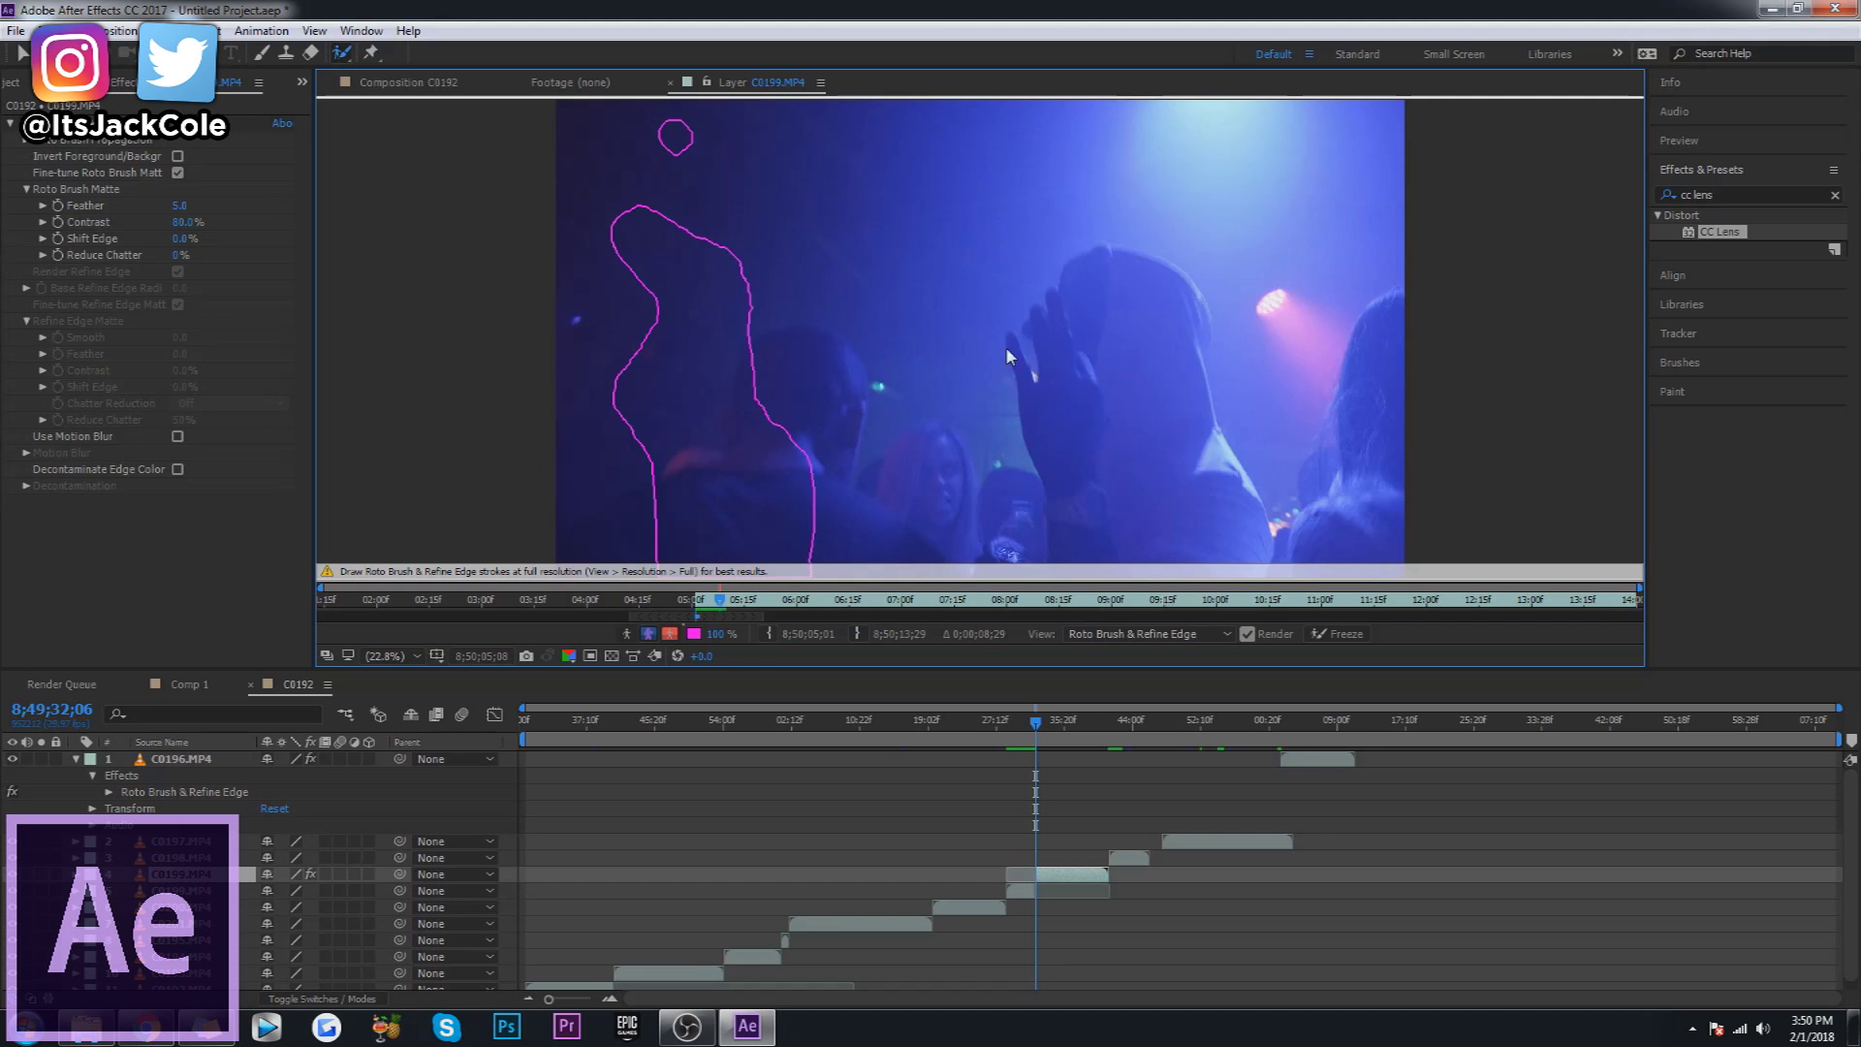
key("Page_Down")
key("Page_Down")
key("Page_Down")
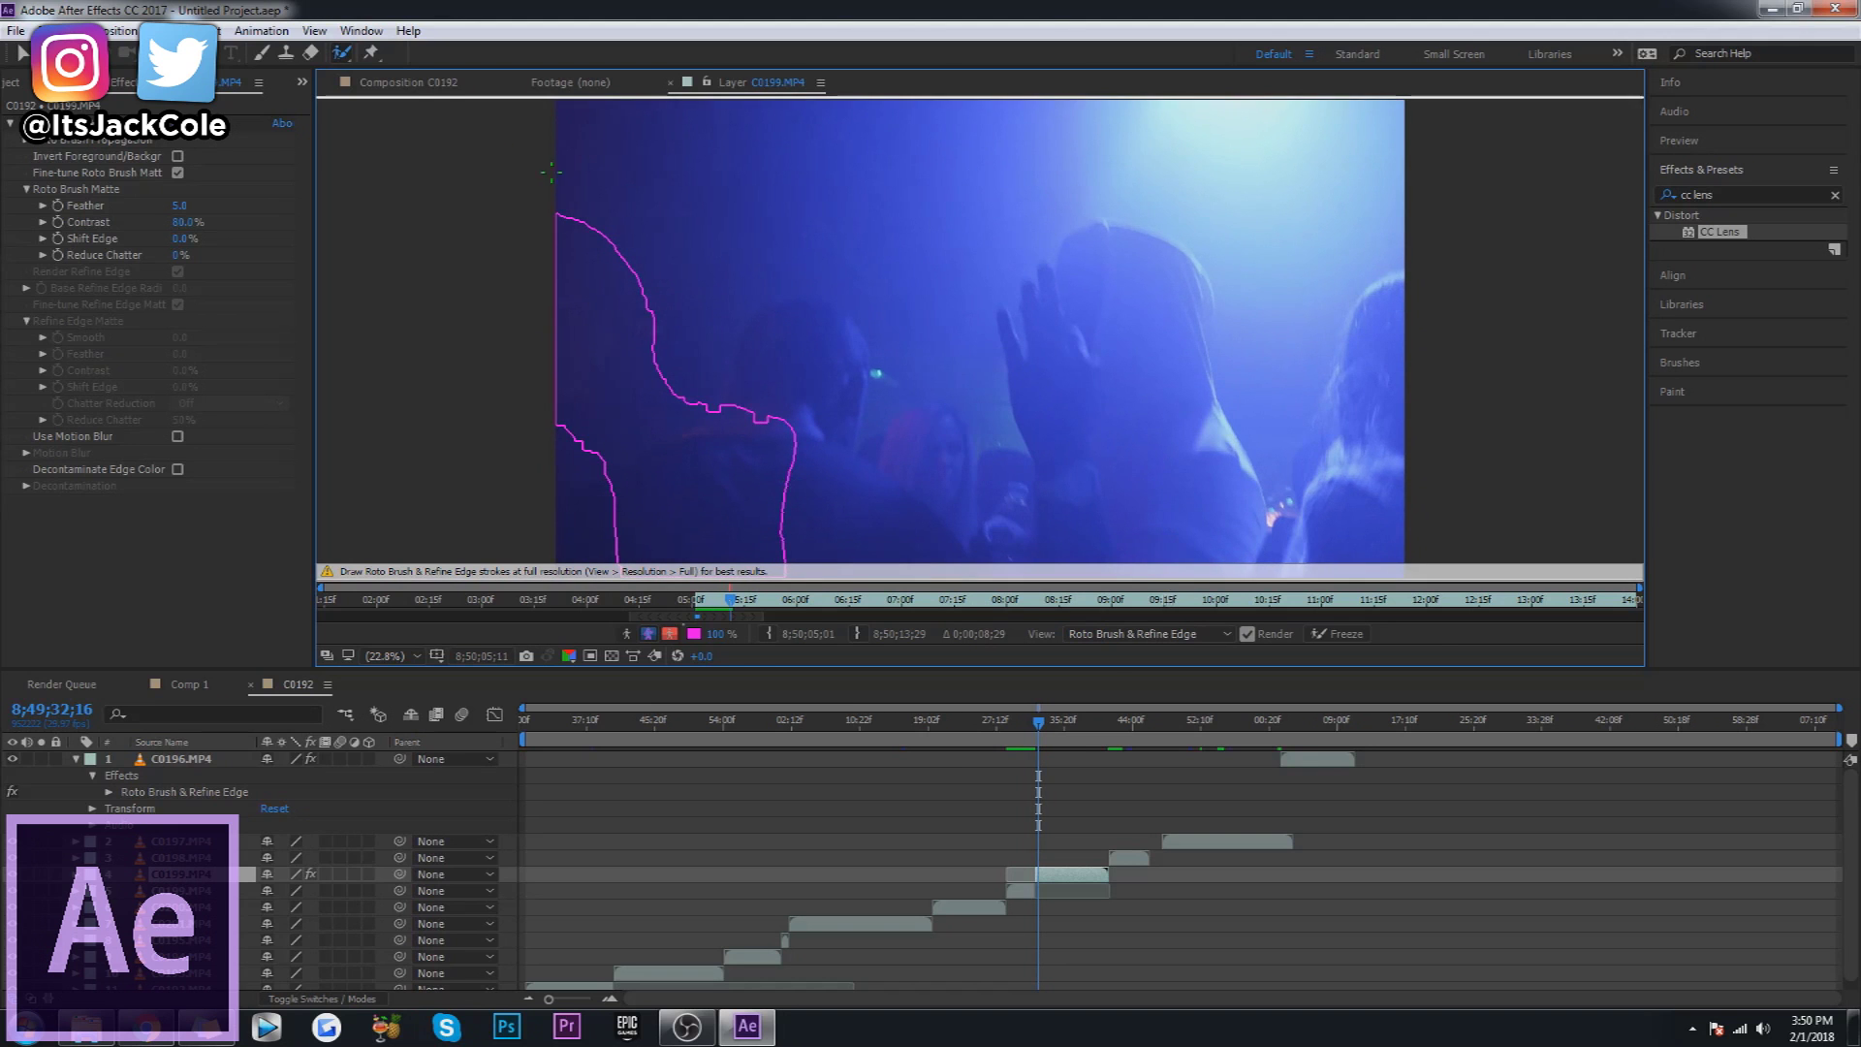
left_click(412, 82)
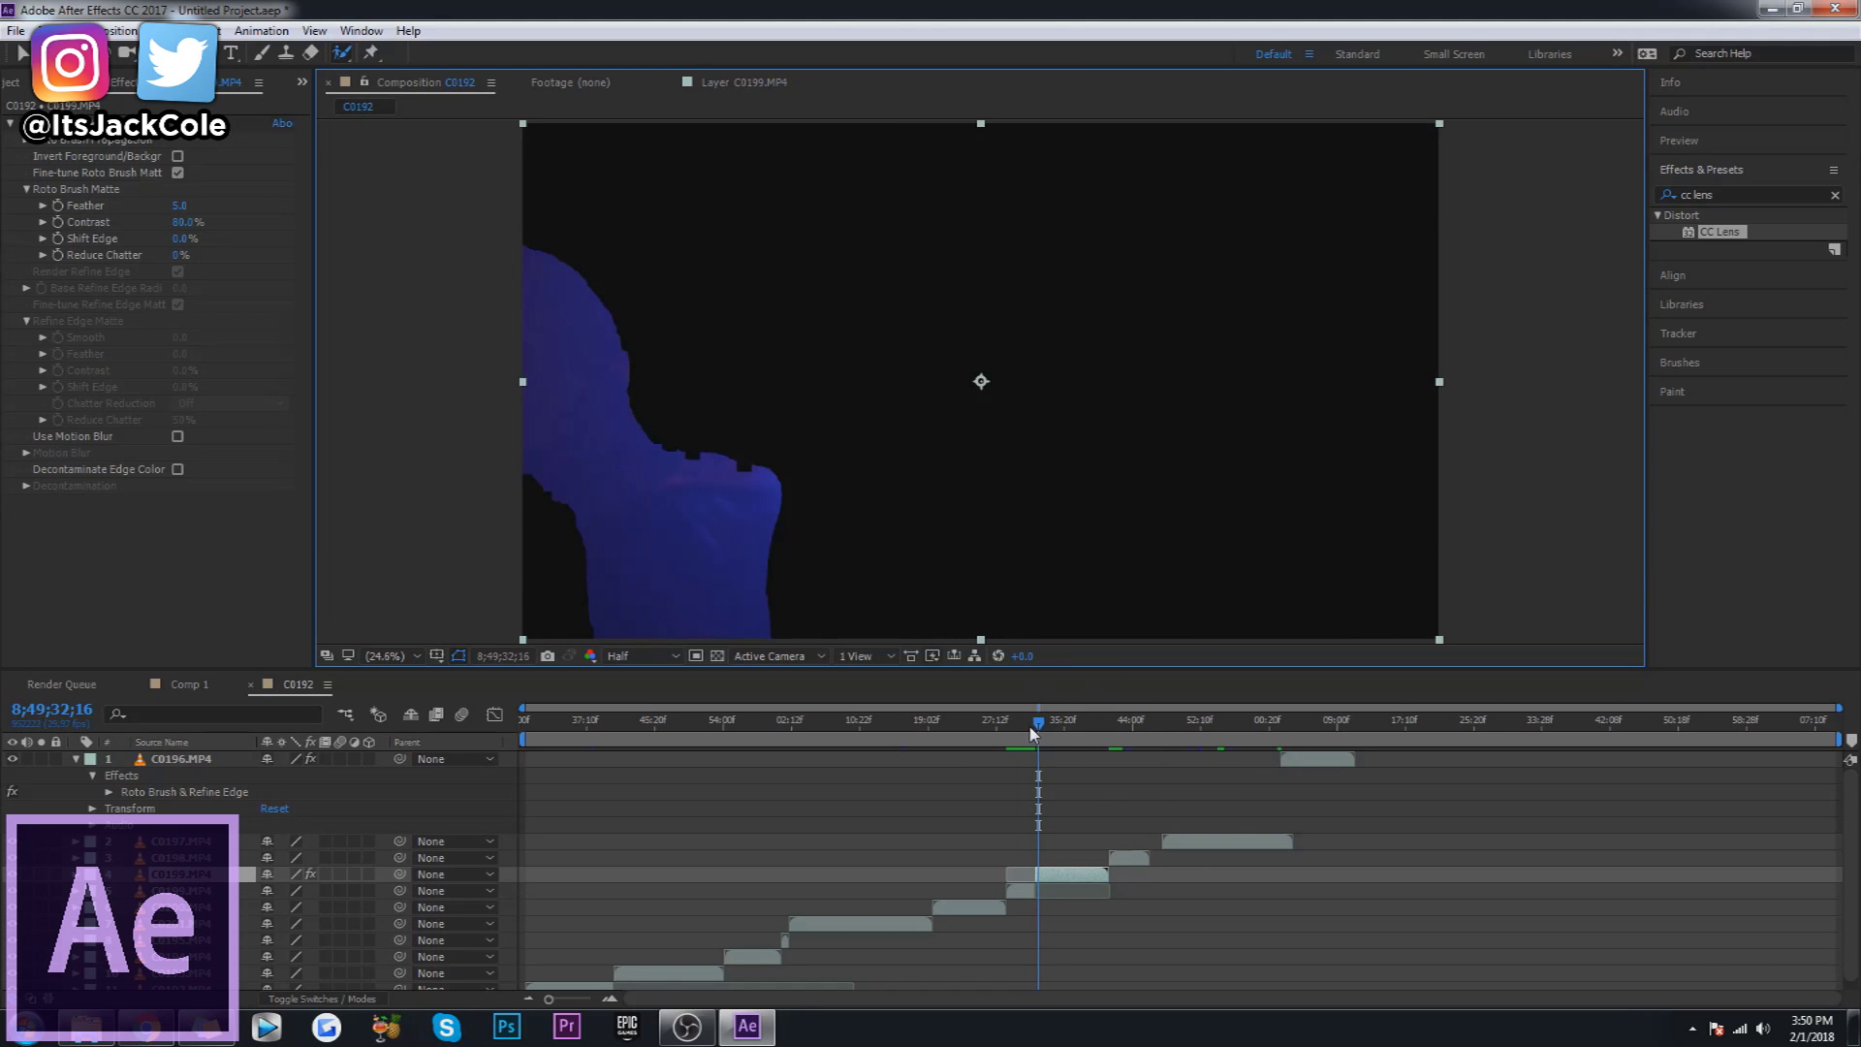
left_click_drag(1033, 734, 1288, 736)
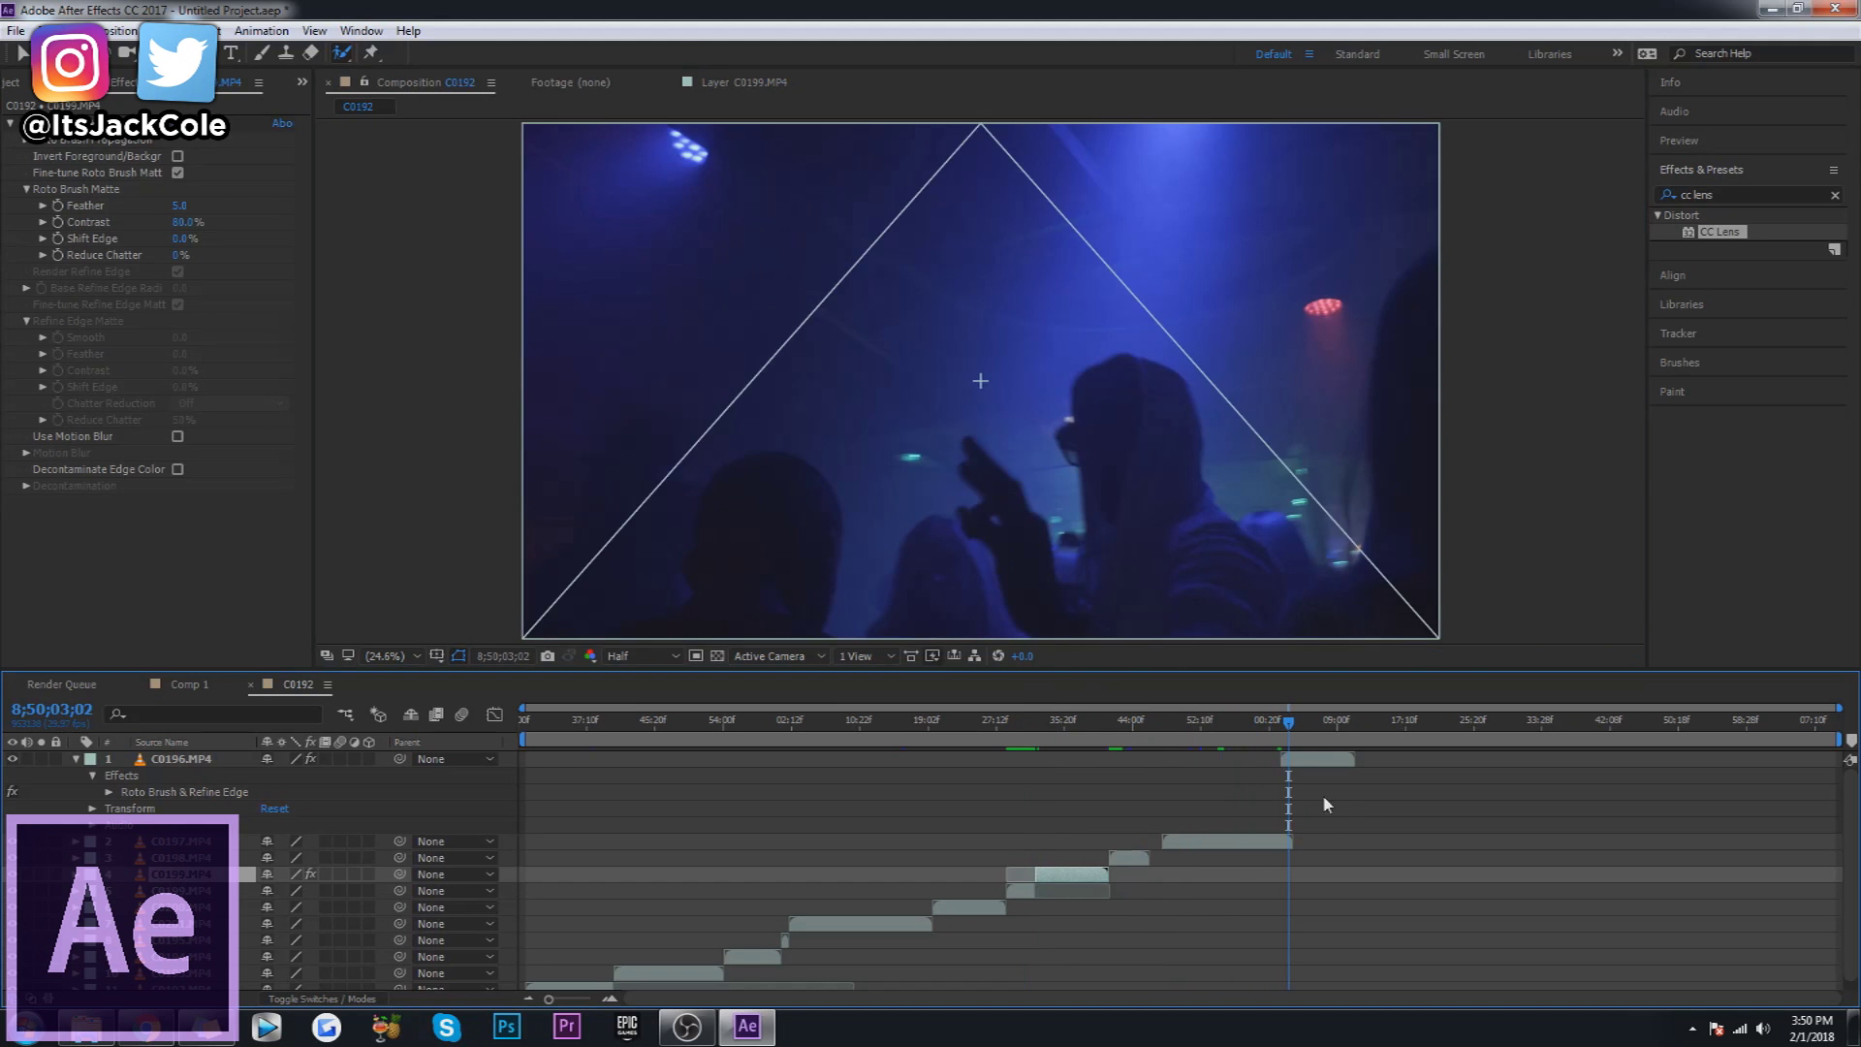
key("space")
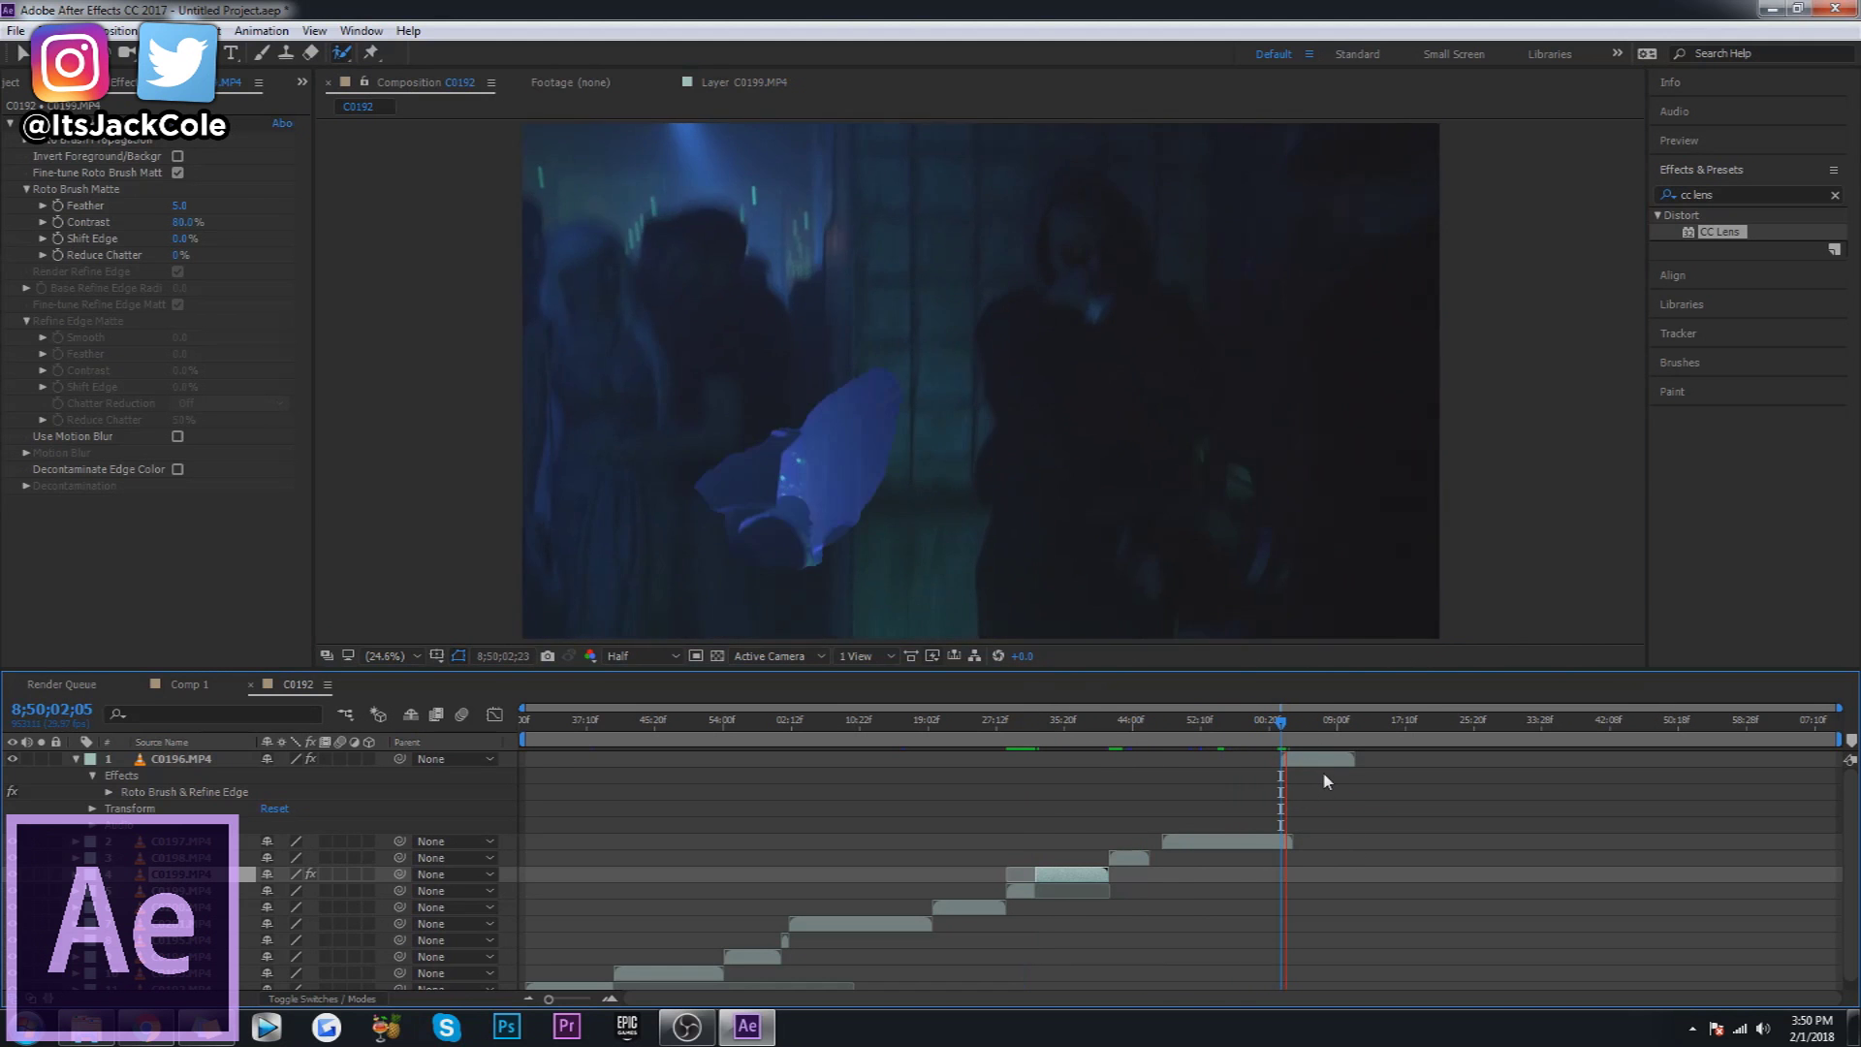
left_click(1290, 727)
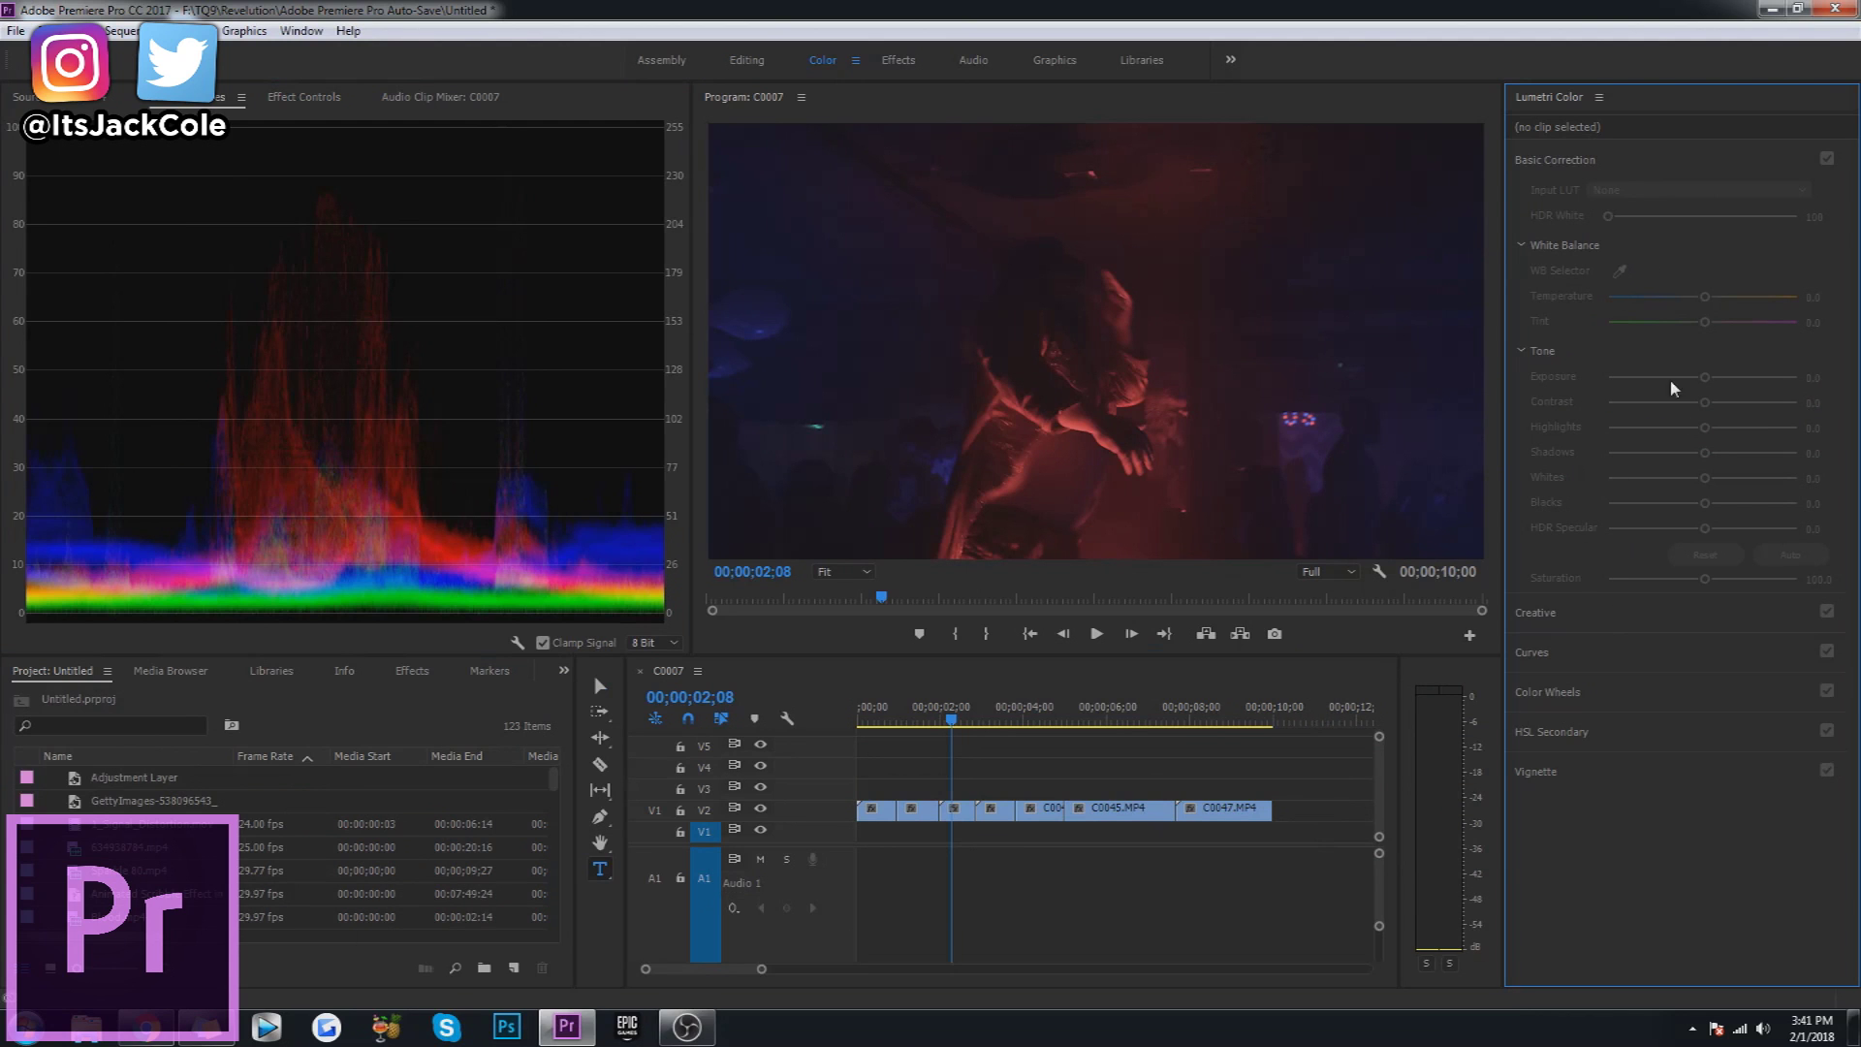
Select the C0035.MP4 clip and expand the Curves section in Lumetri Color.
left_click(1601, 705)
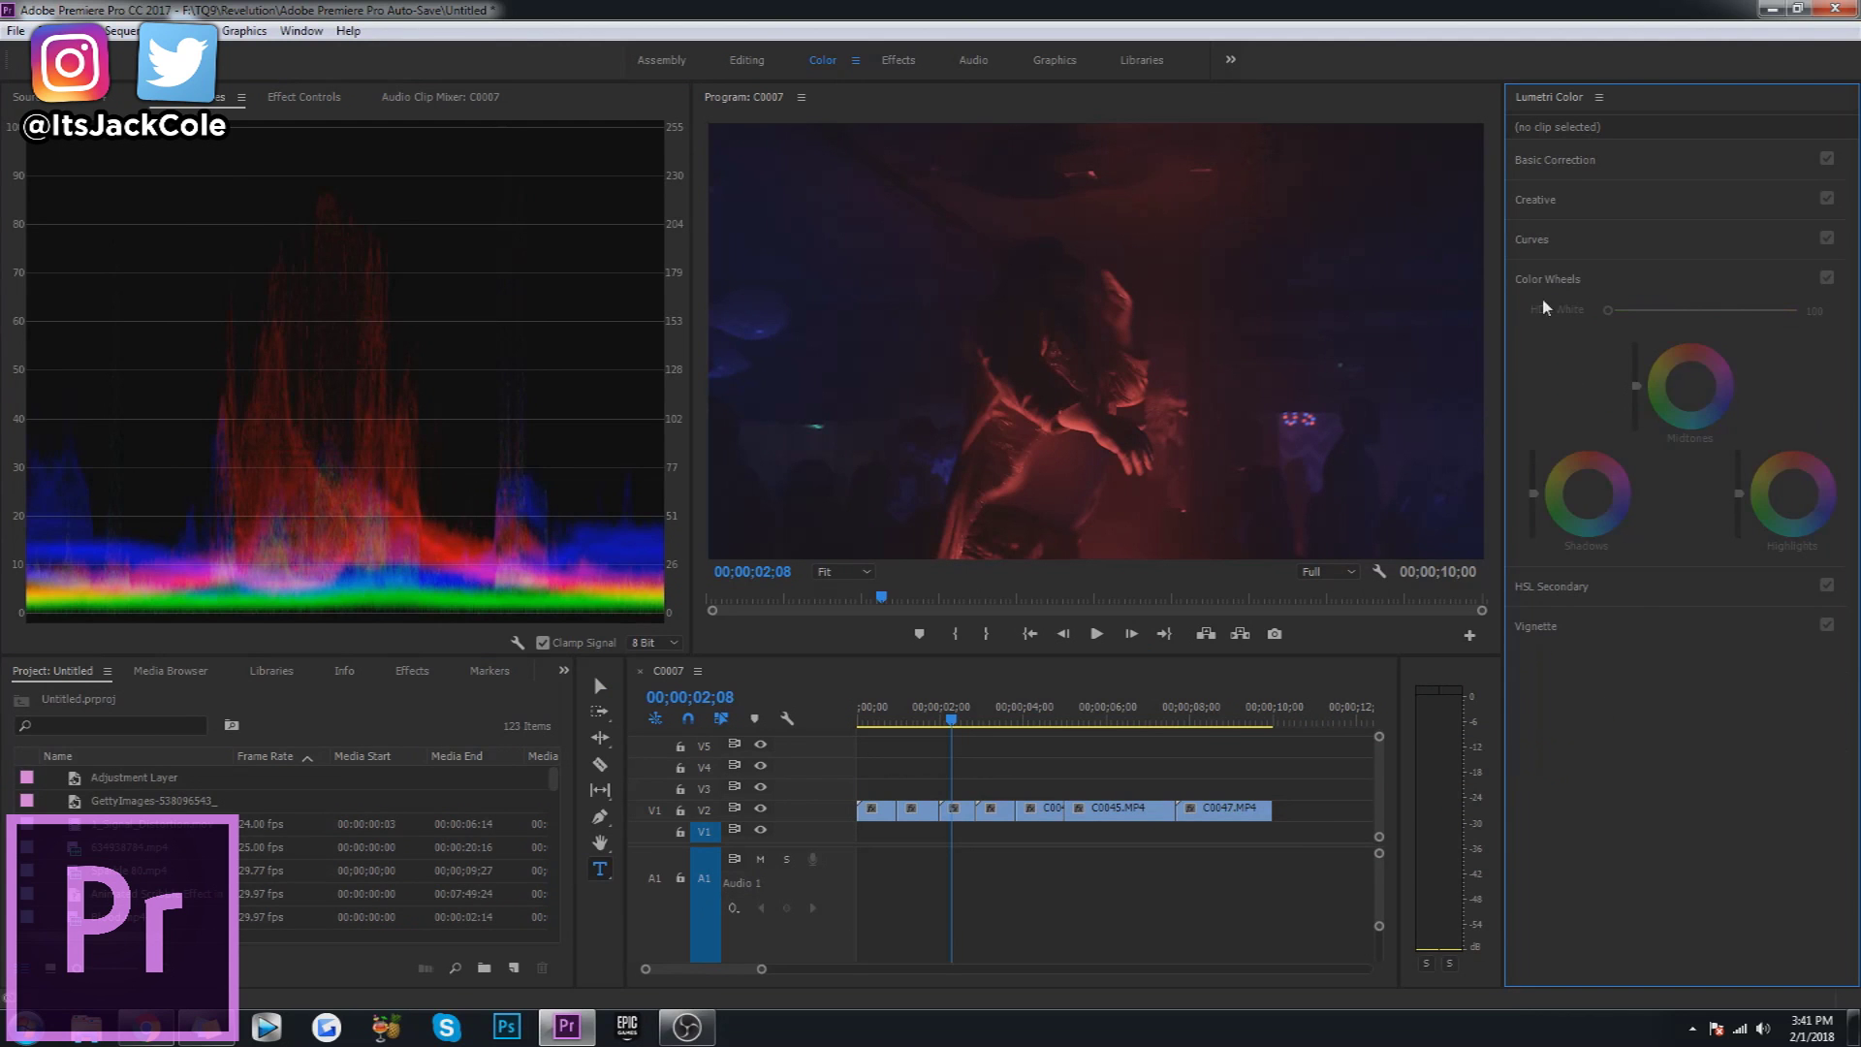
left_click(1816, 281)
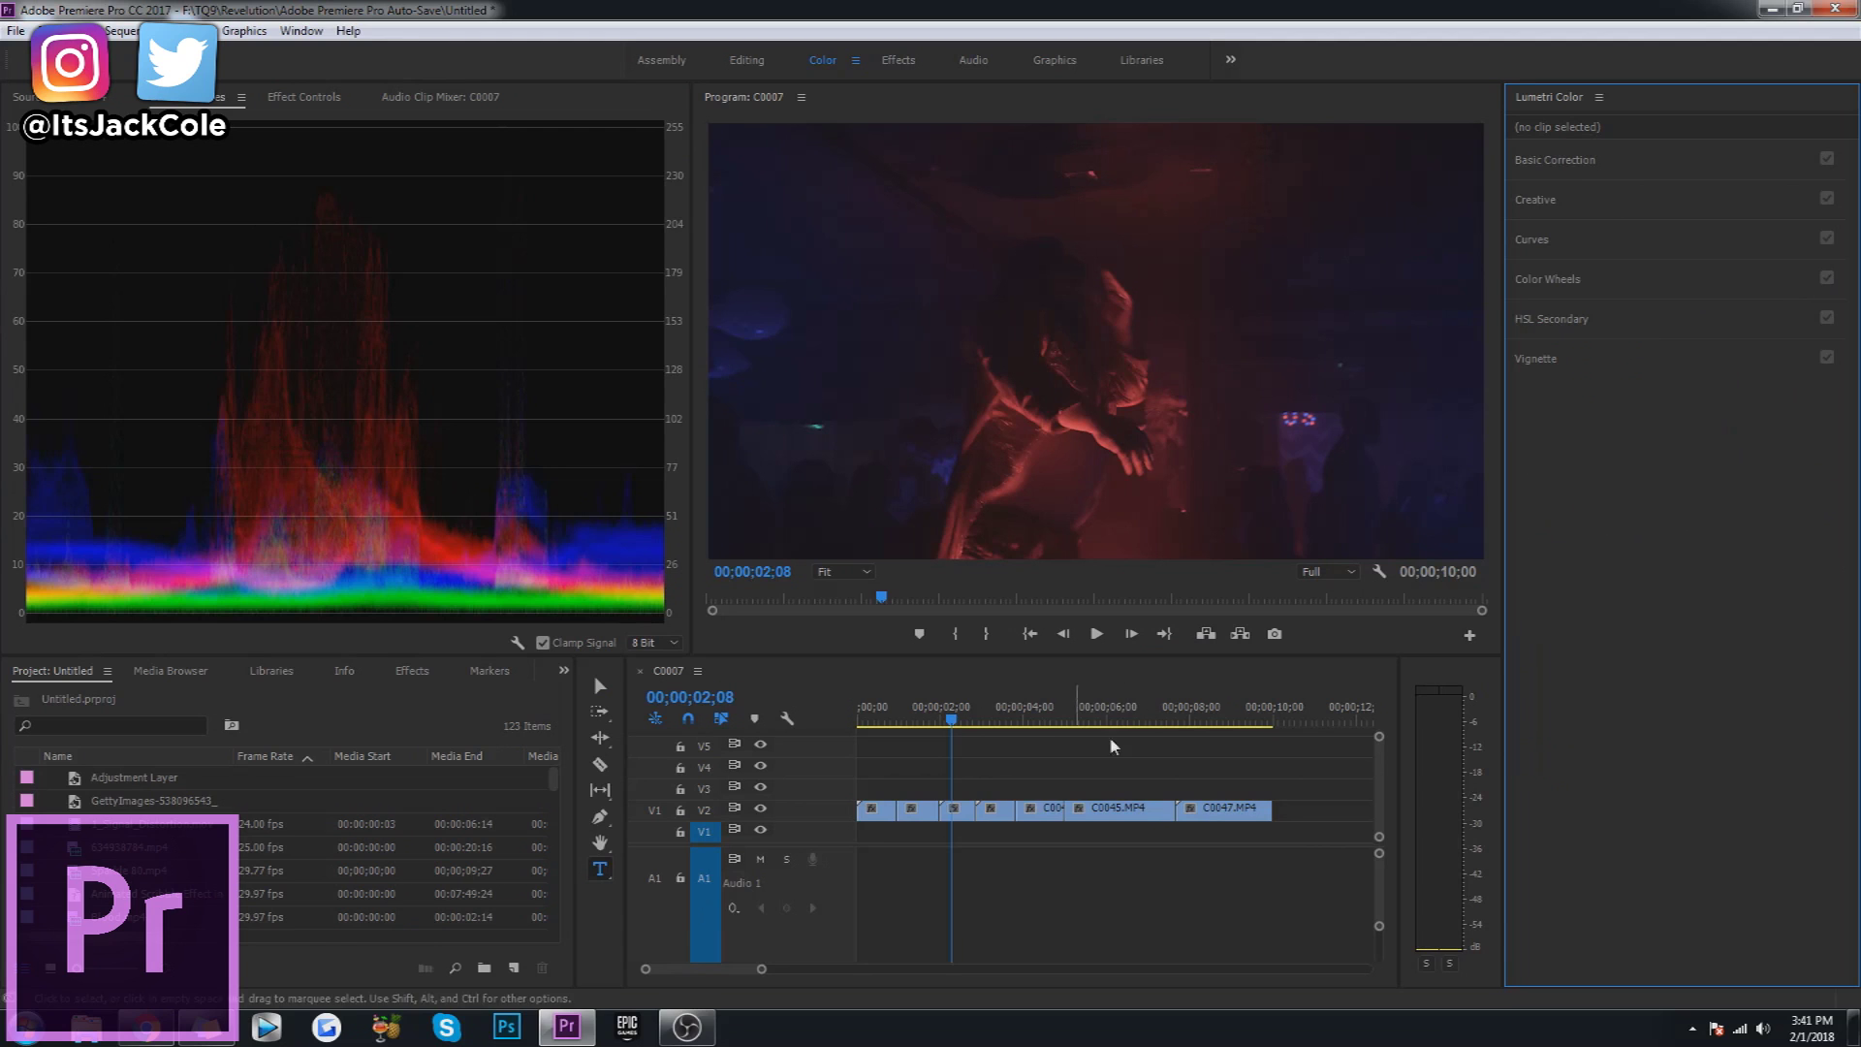
left_click(957, 809)
left_click(1677, 279)
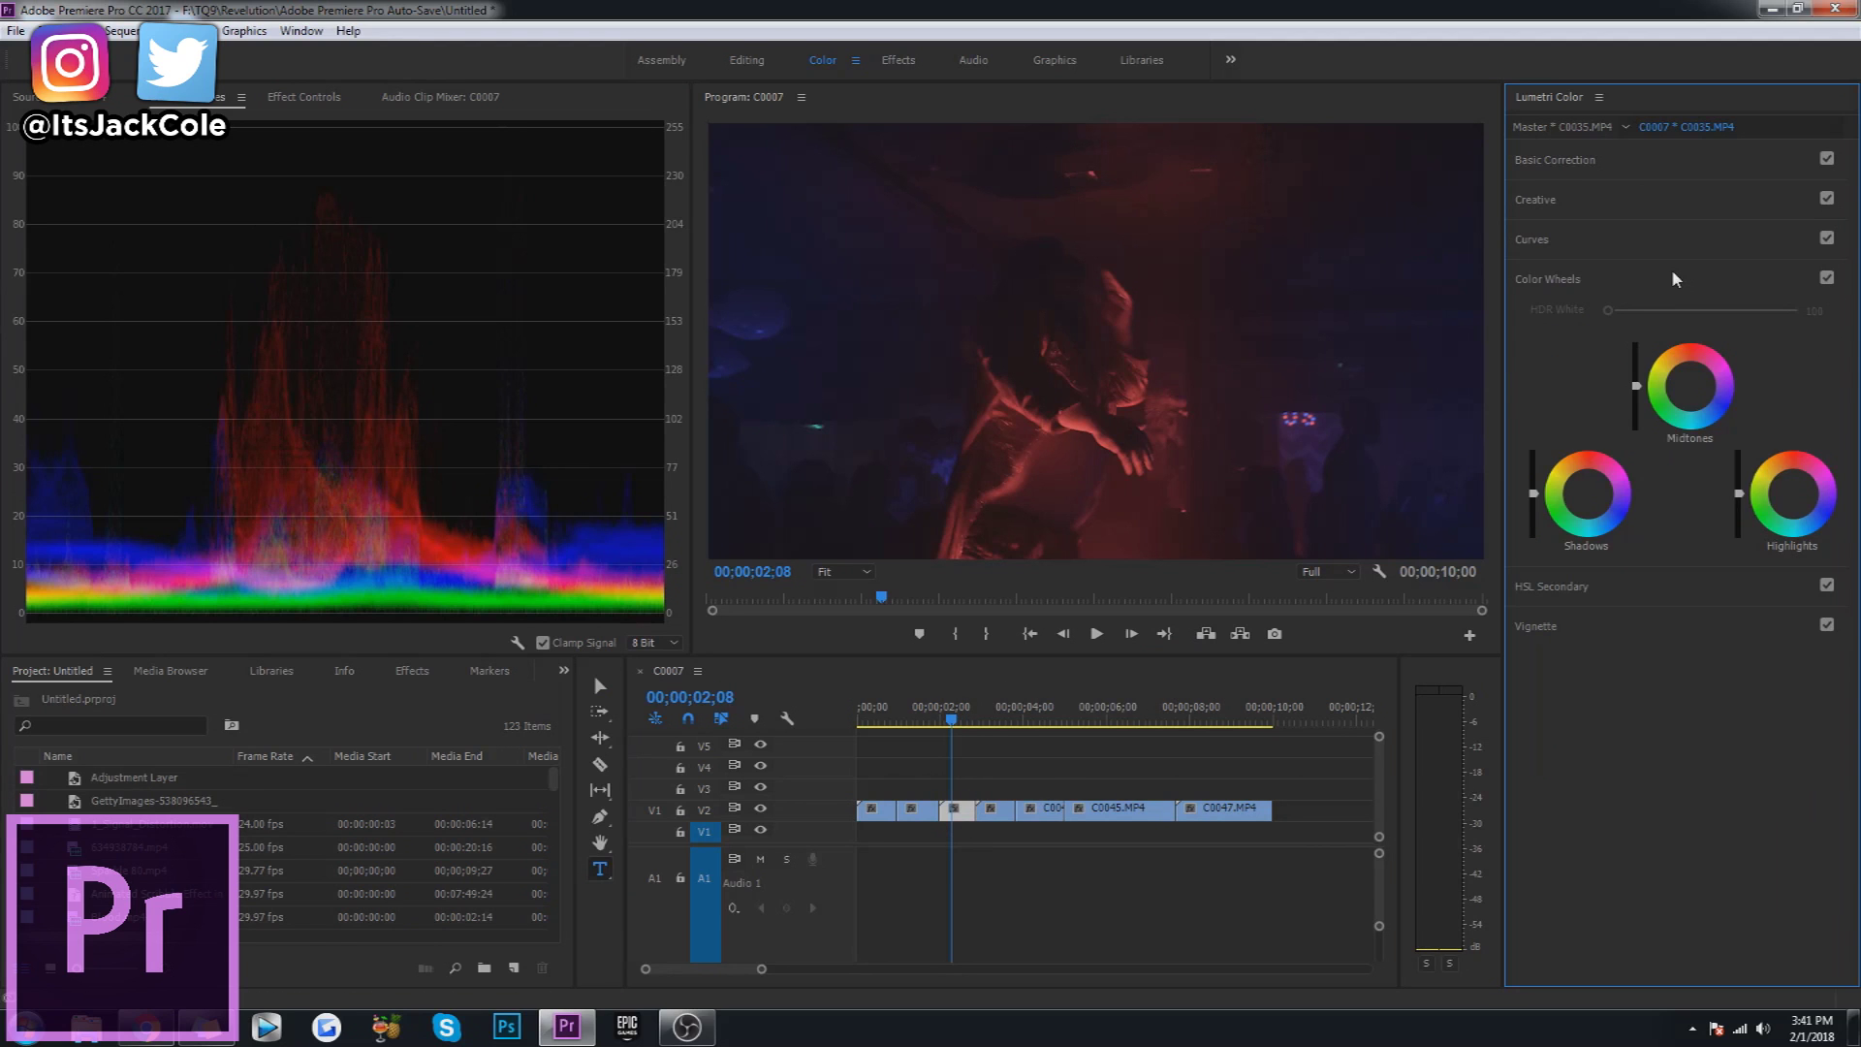
left_click(1584, 242)
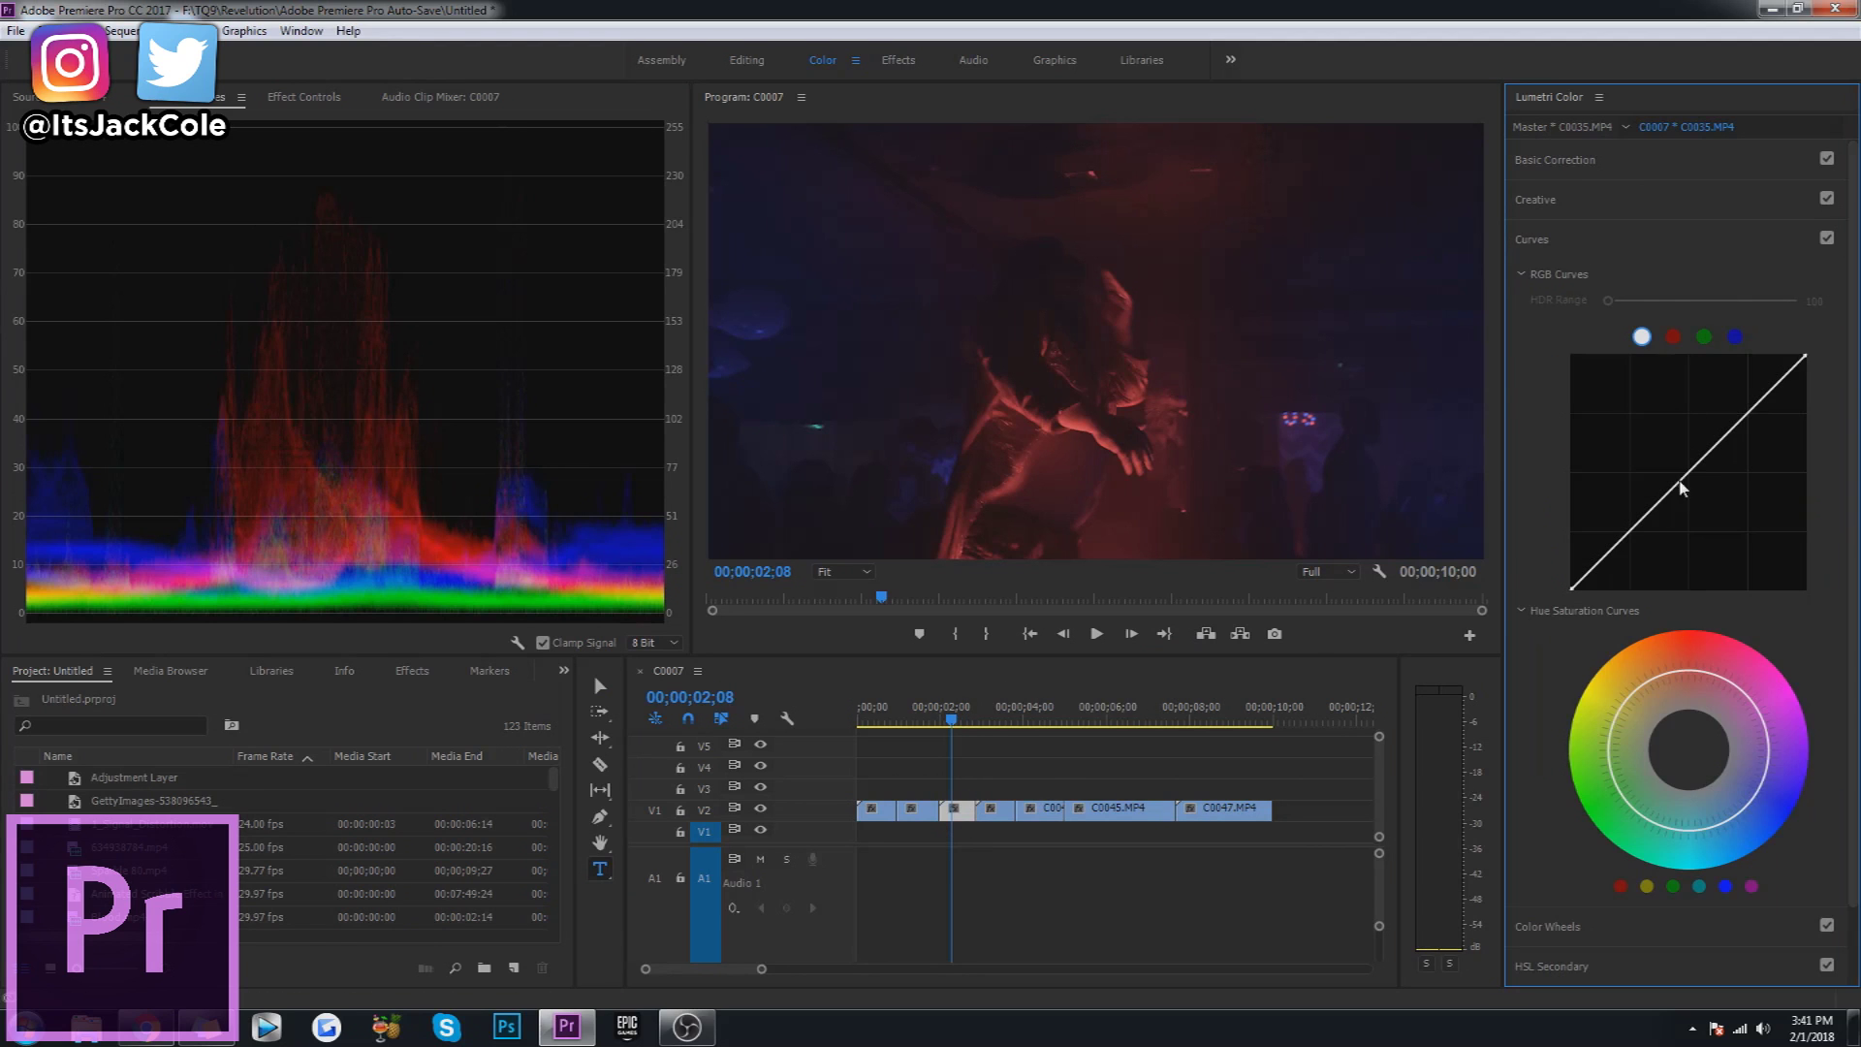
Raise the highlights and lower the shadows into an RGB S-curve, then review from the clip start.
mouse_move(1753, 417)
left_mouse_down()
mouse_move(1722, 369)
mouse_move(1738, 386)
left_mouse_up()
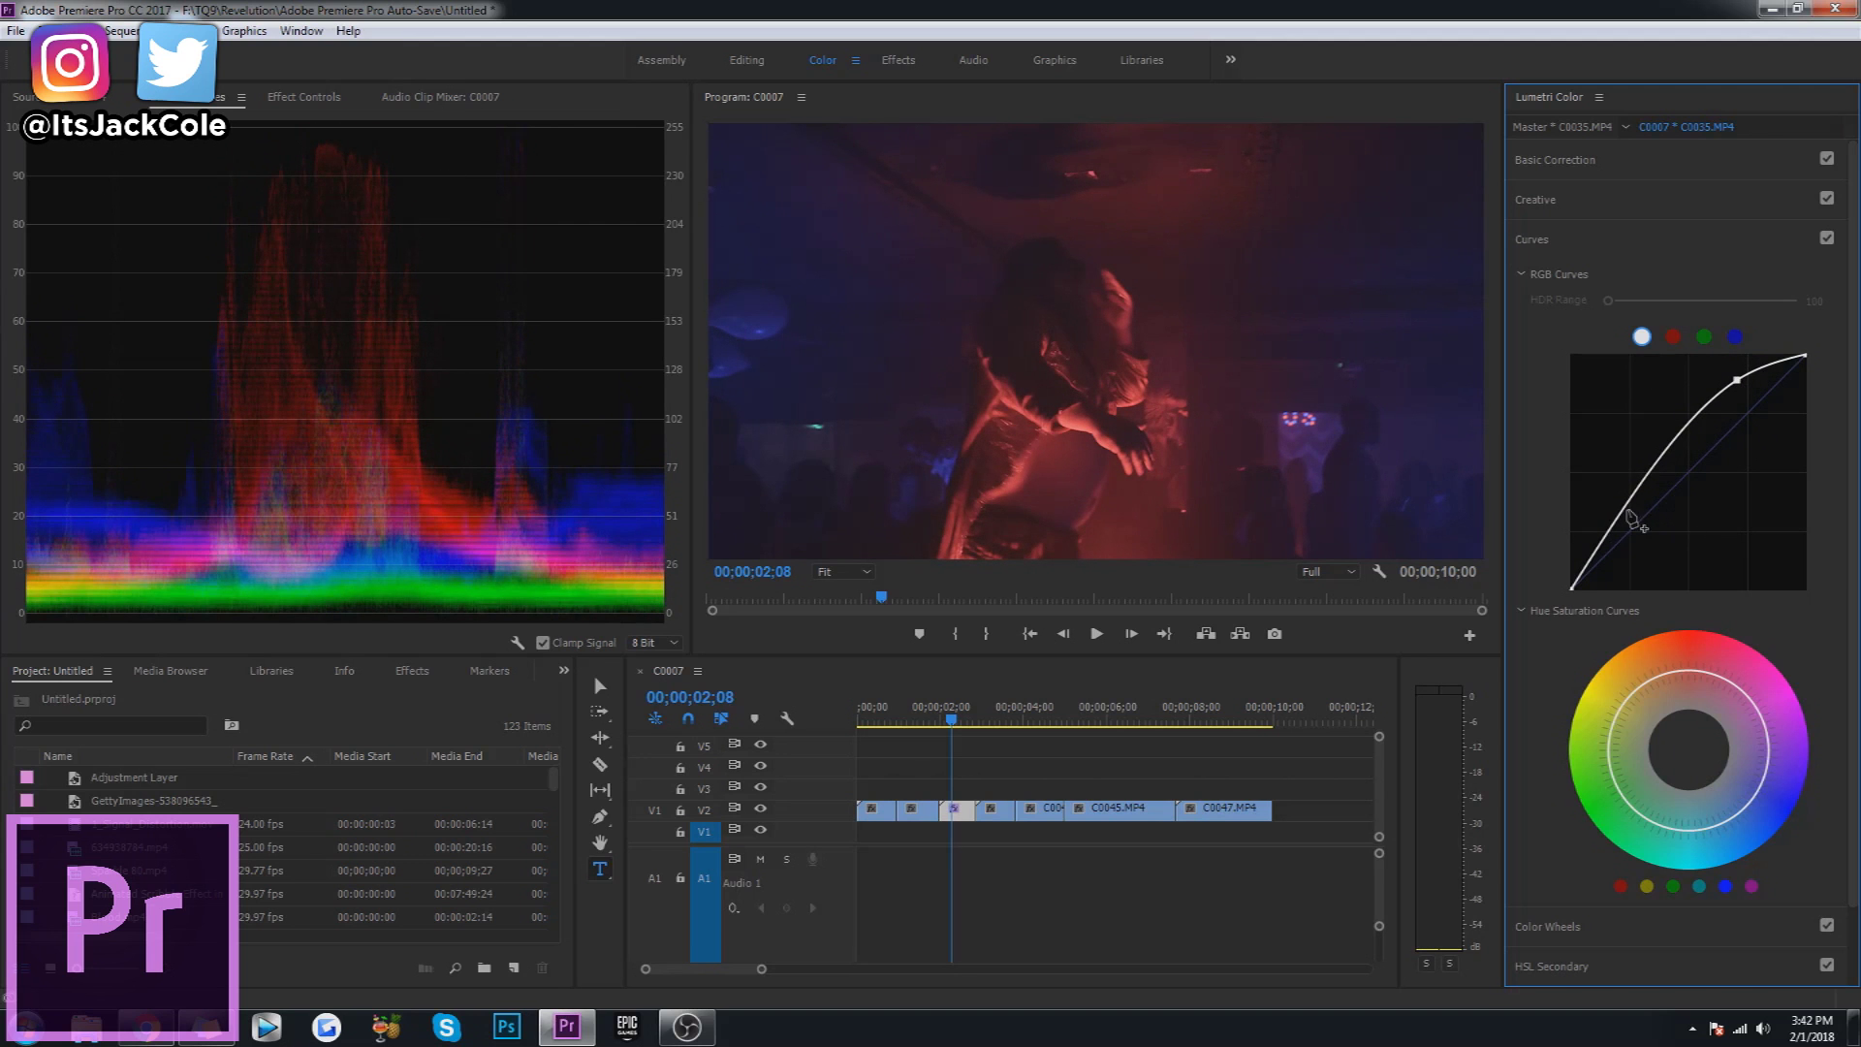
left_click_drag(1631, 519, 1632, 517)
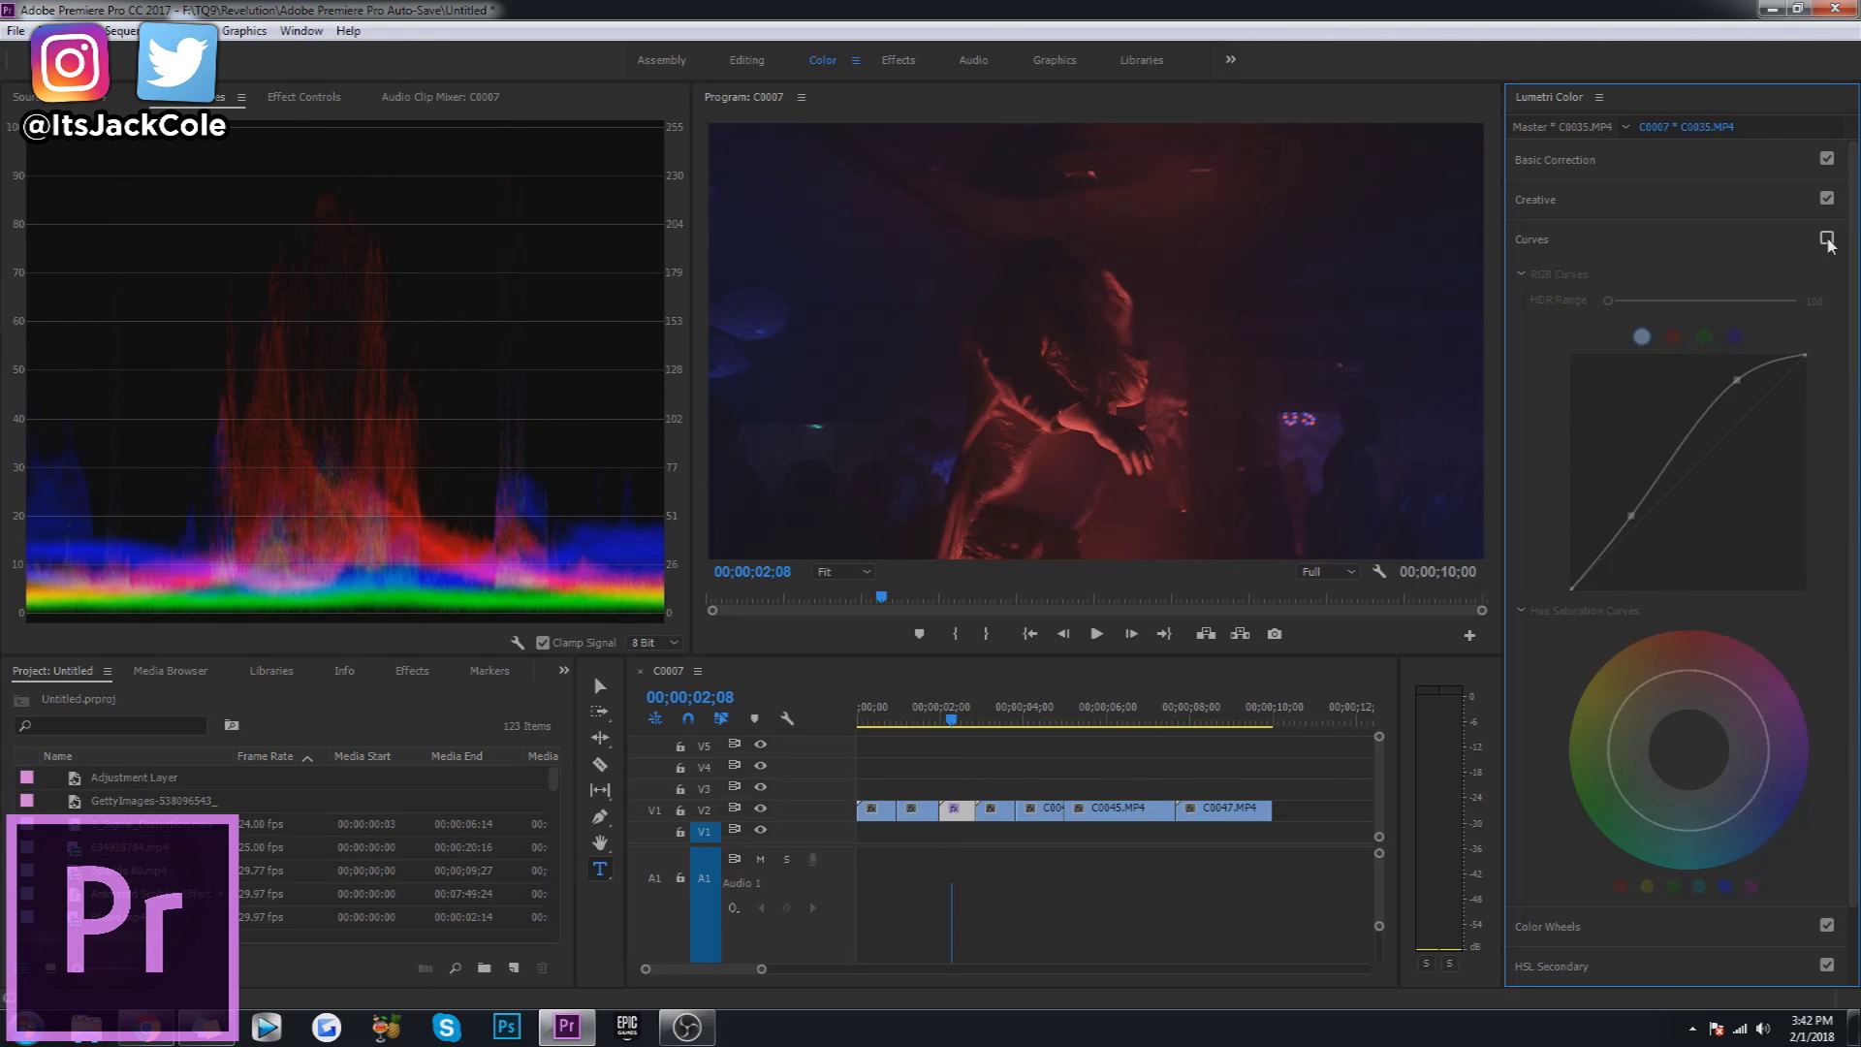
key("space")
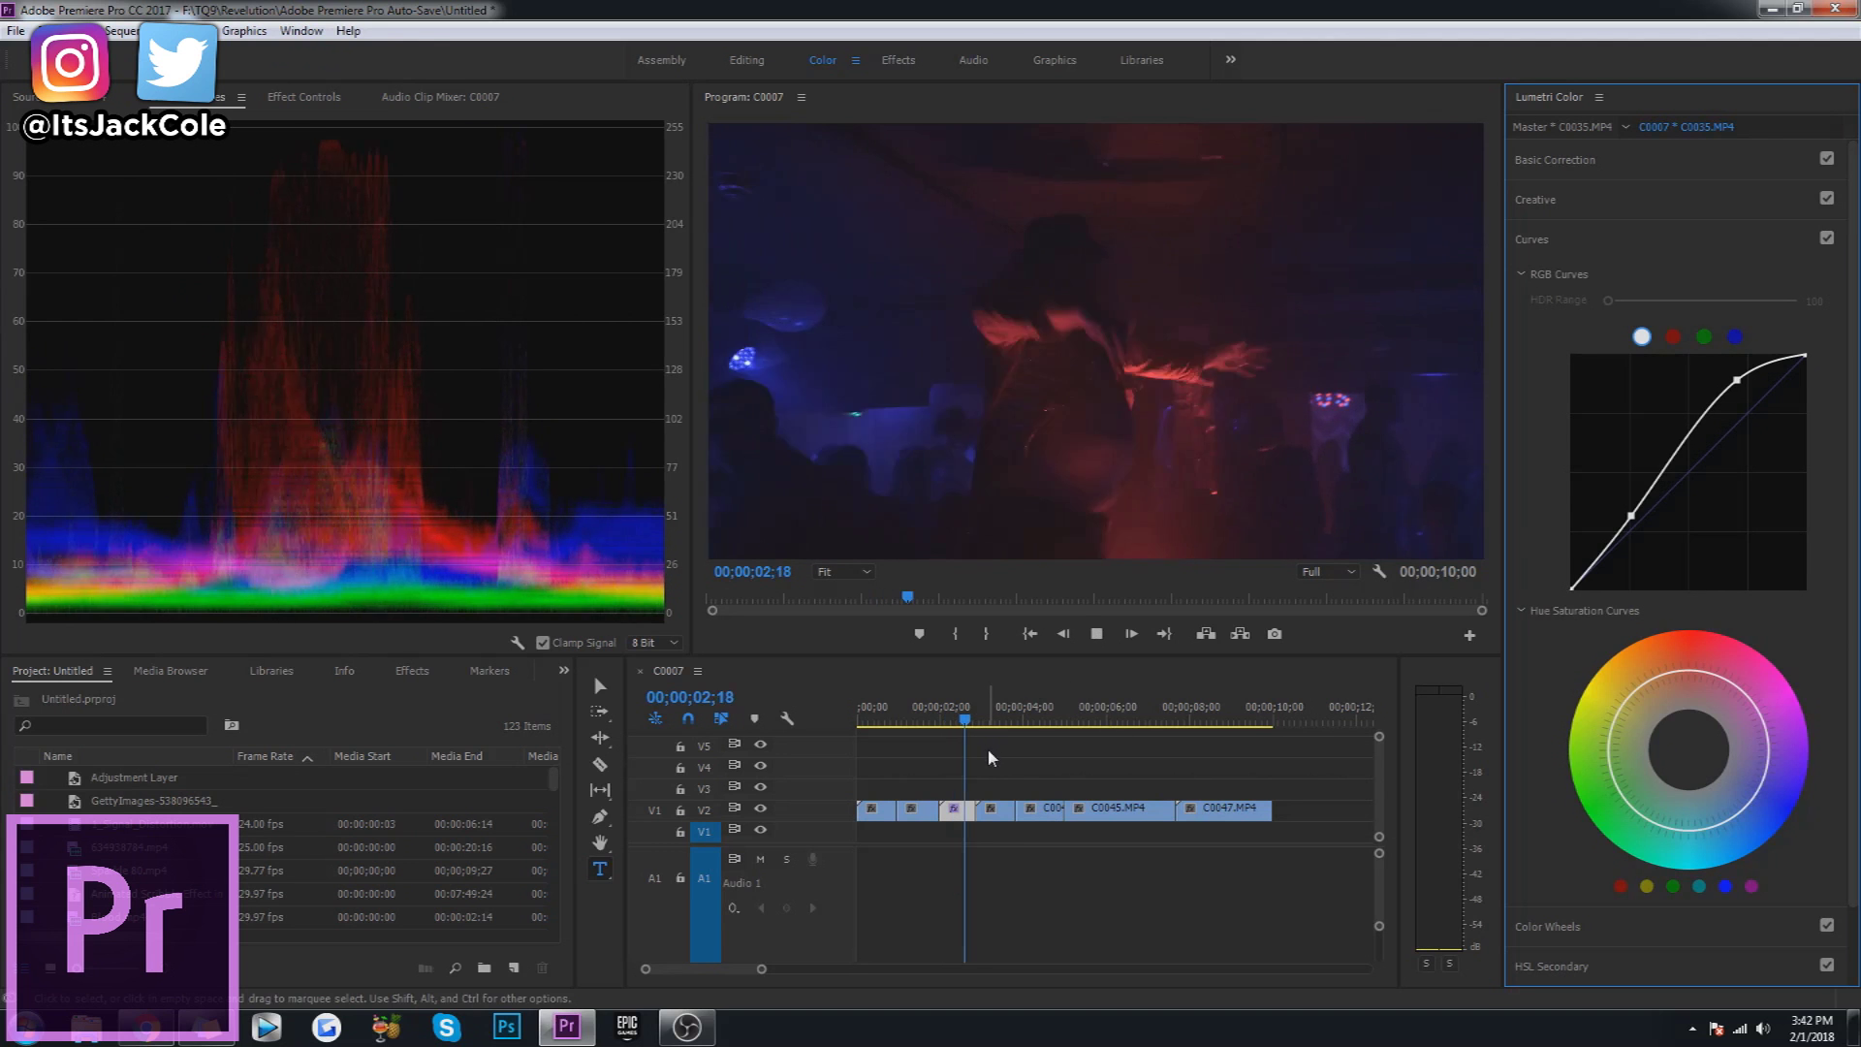
left_click_drag(987, 727, 940, 725)
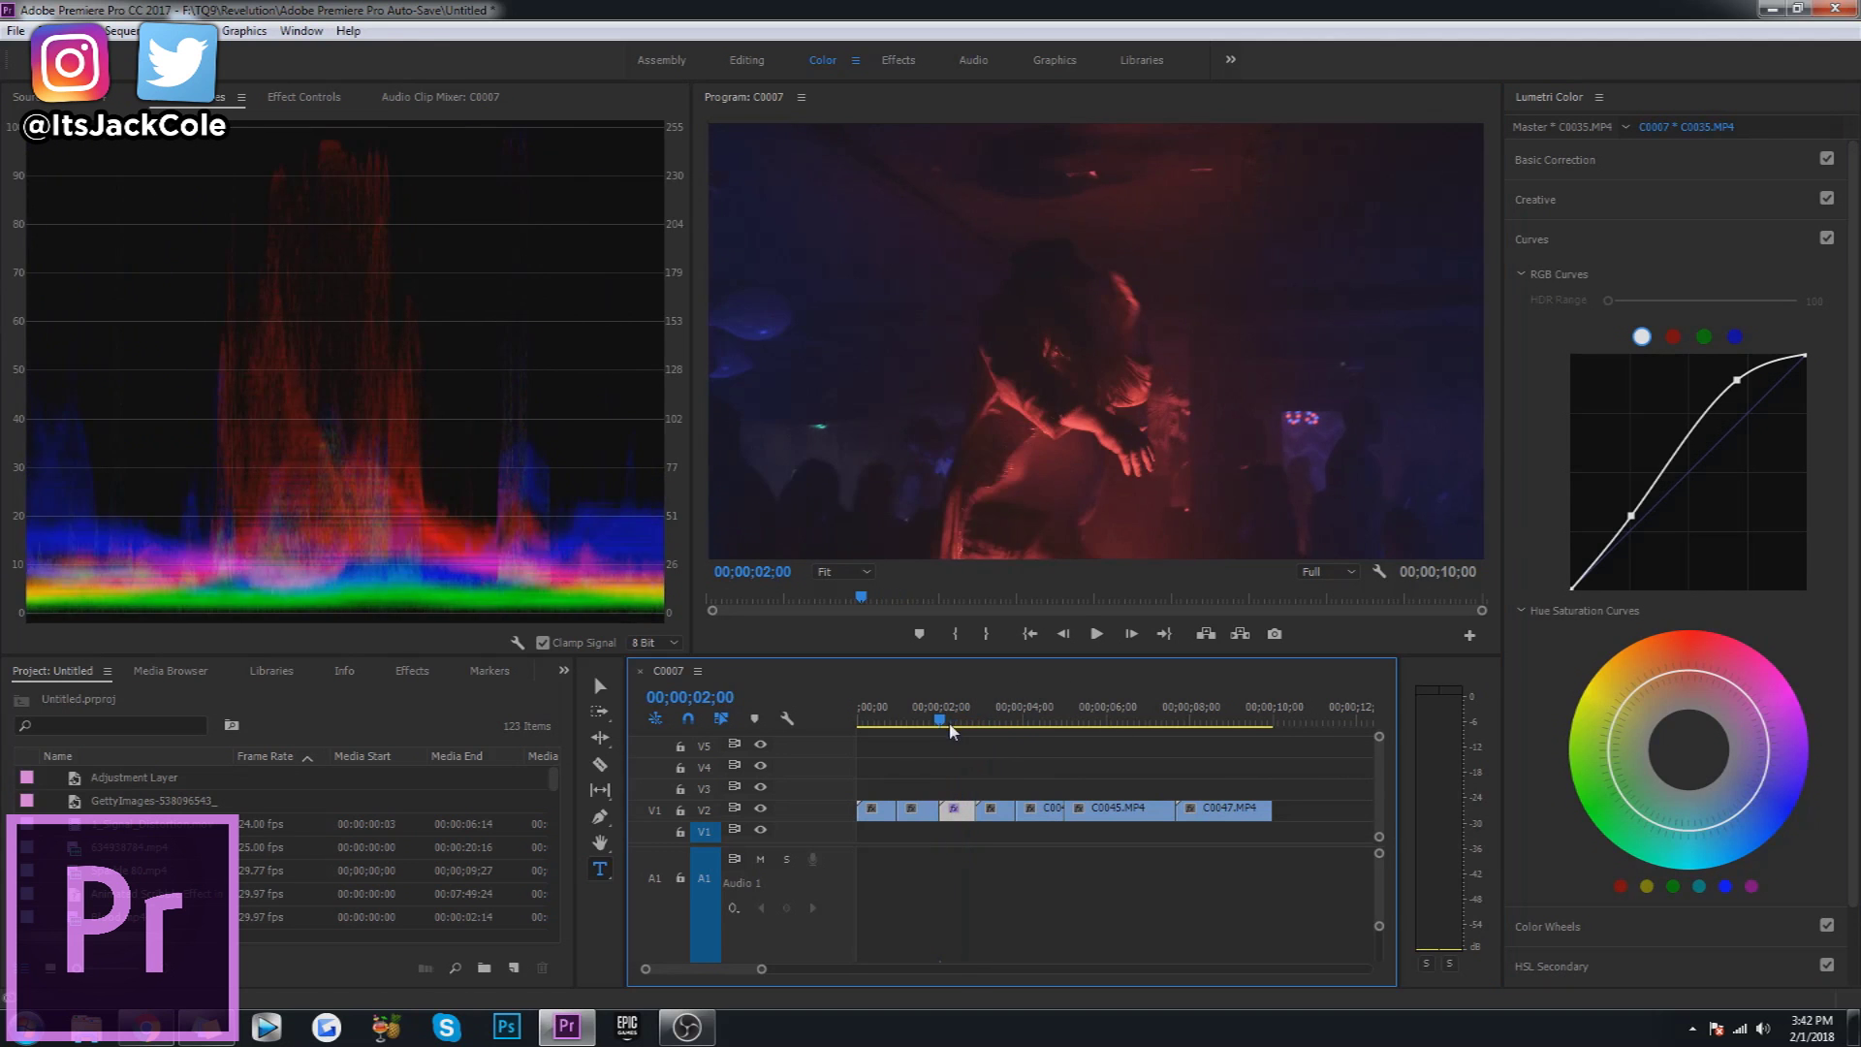
left_click(1620, 163)
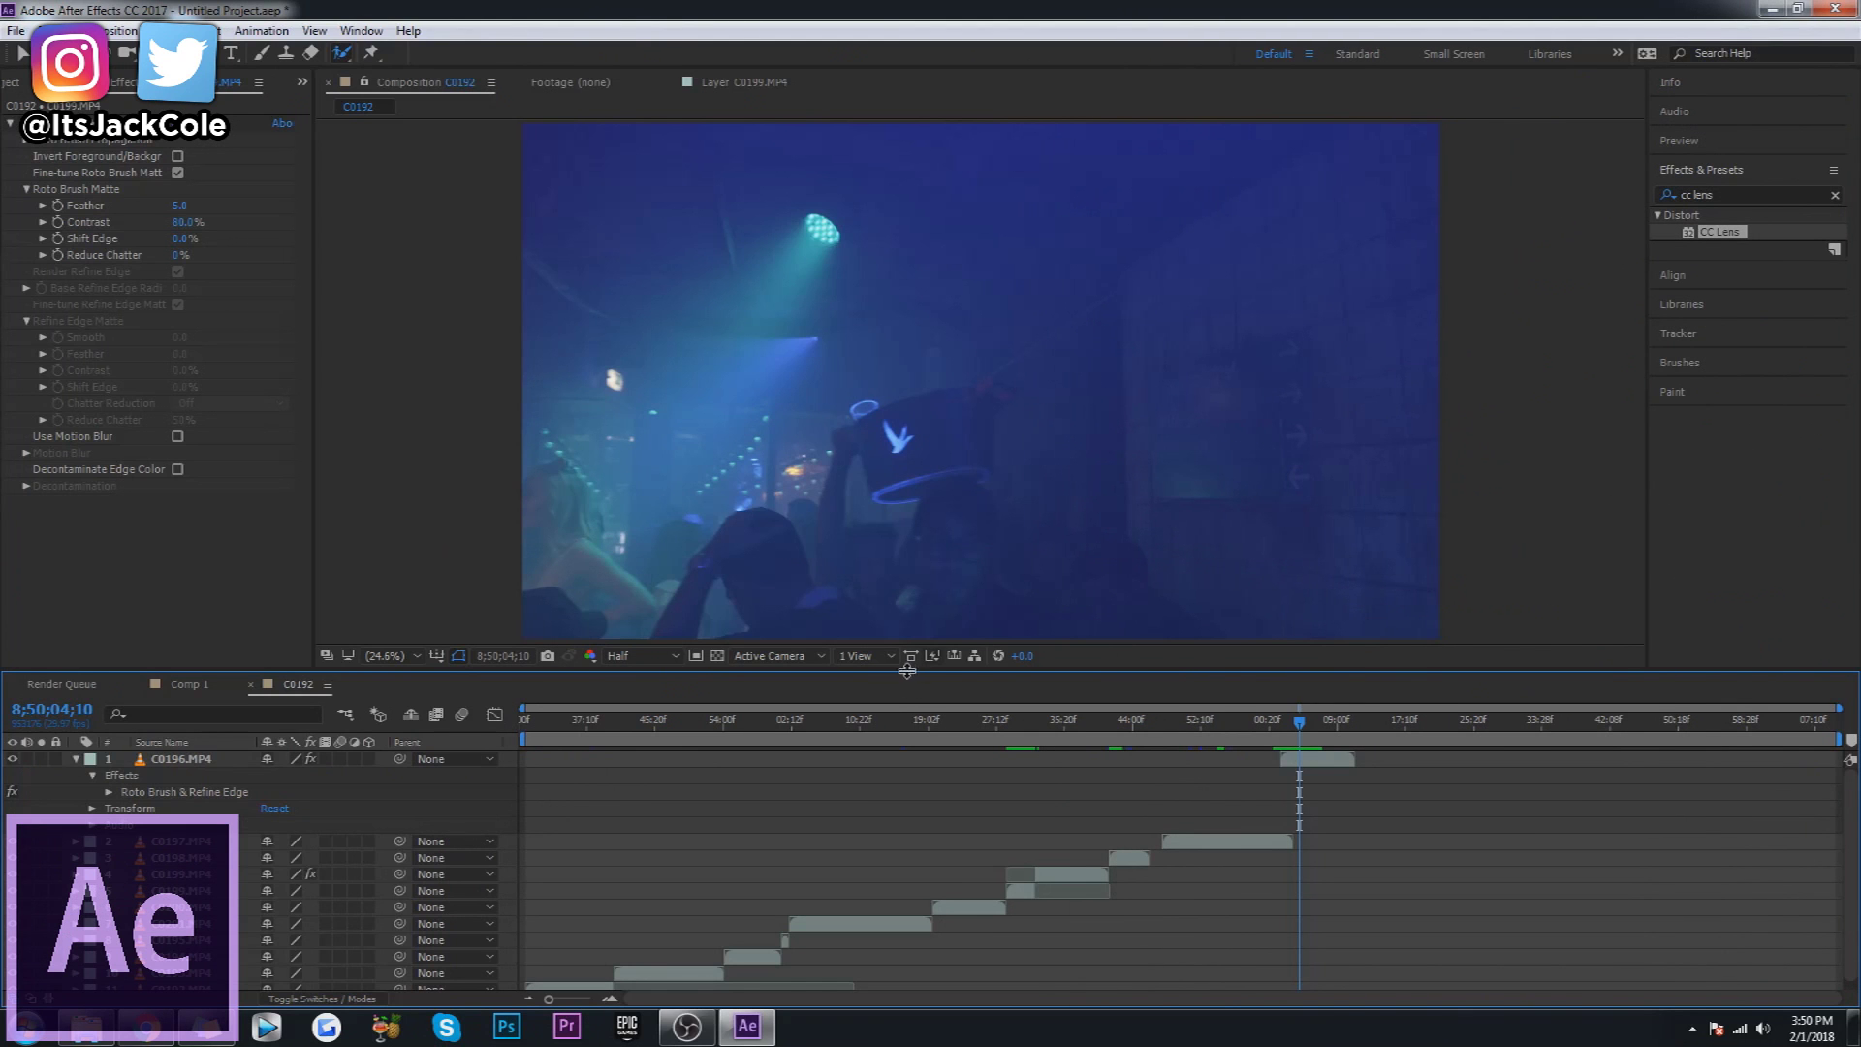
Add a new adjustment layer to the After Effects composition via Layer > New.
left_click(184, 30)
mouse_move(406, 61)
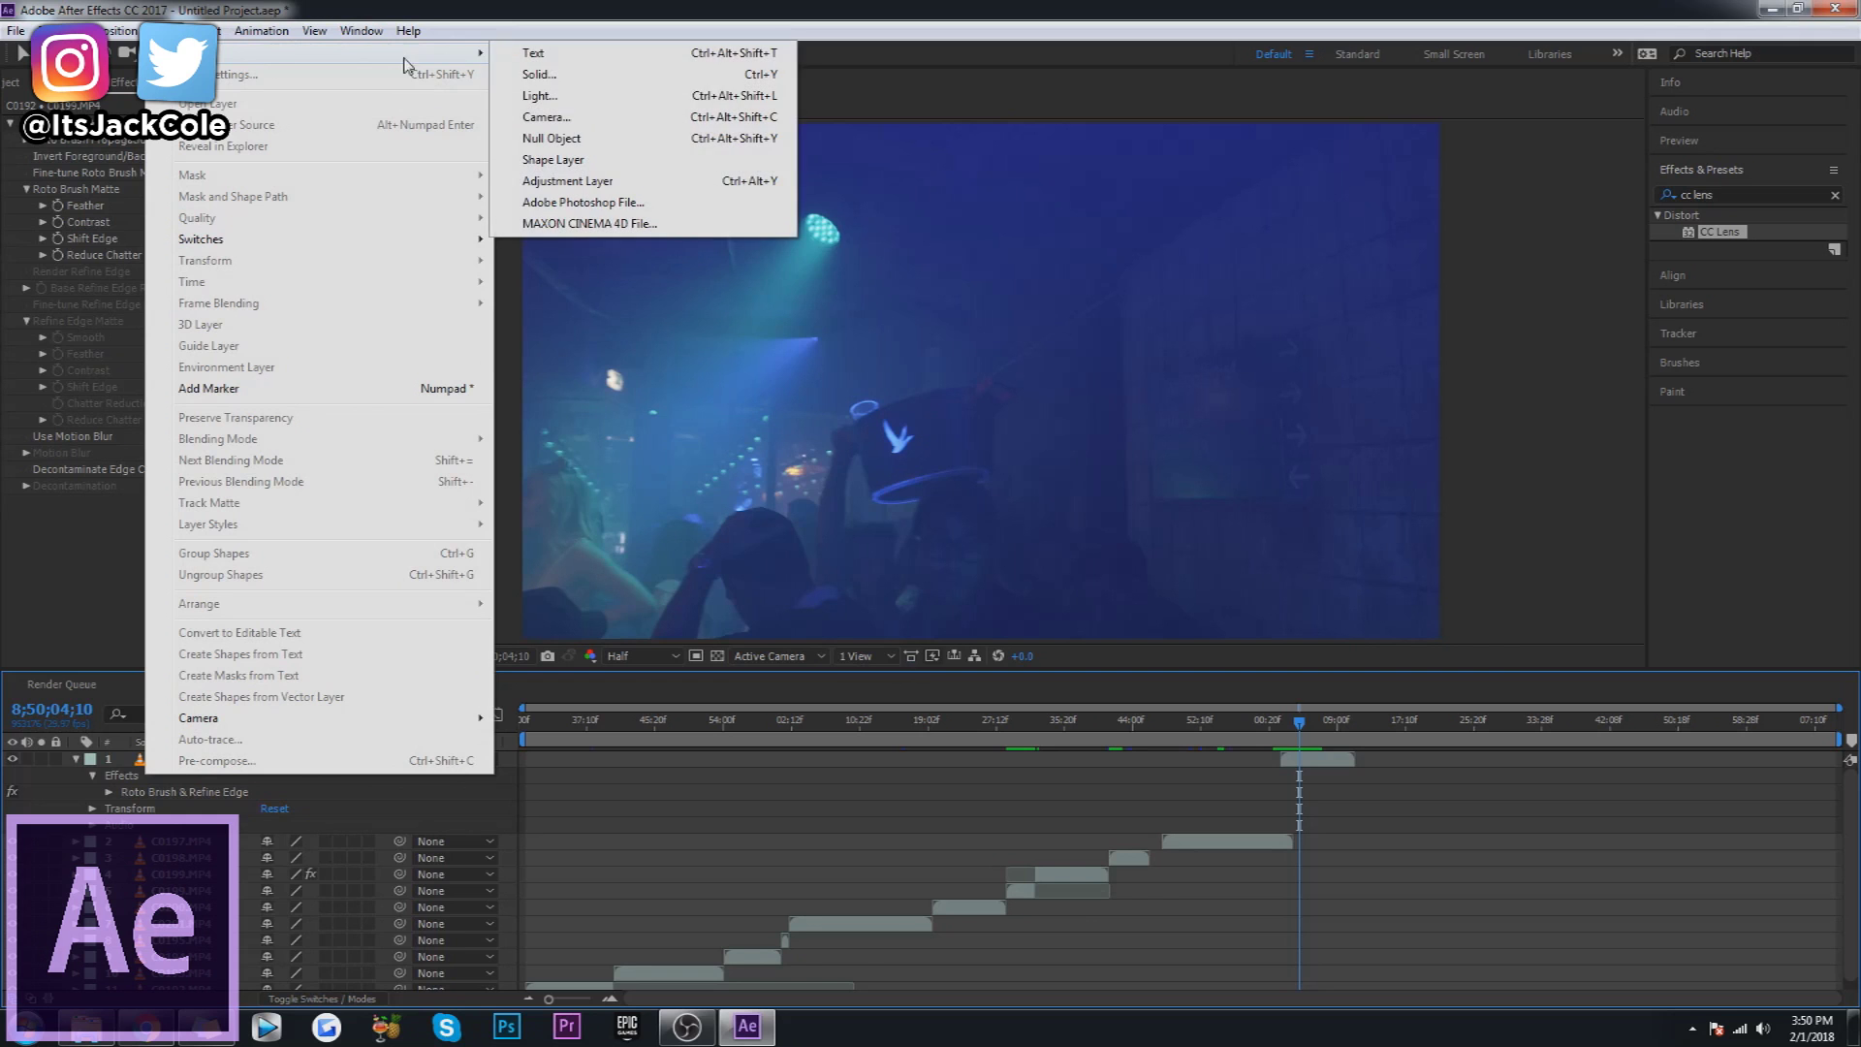
left_click(567, 182)
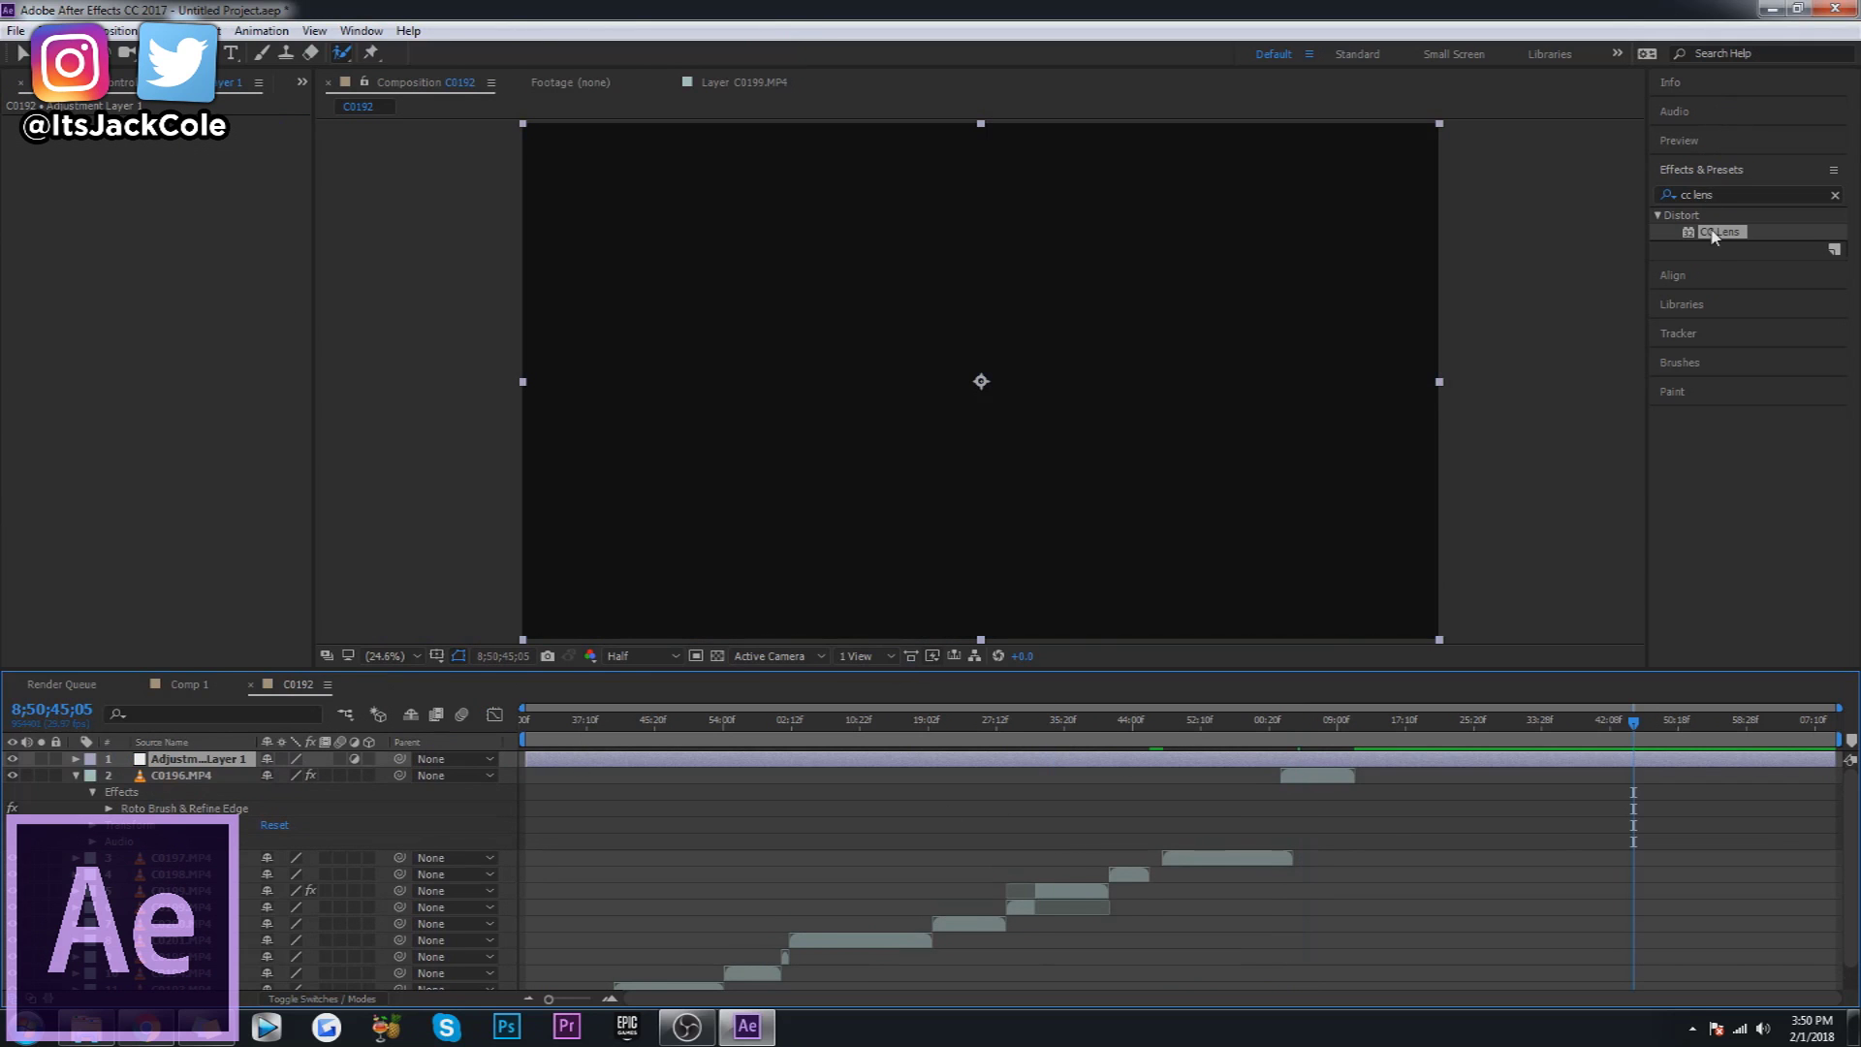
Apply Brightness & Contrast, Vibrance and Exposure to the adjustment layer, raising Exposure to 0.53.
left_click(1723, 195)
key("BackSpace")
key("BackSpace")
key("BackSpace")
key("BackSpace")
key("BackSpace")
key("BackSpace")
key("BackSpace")
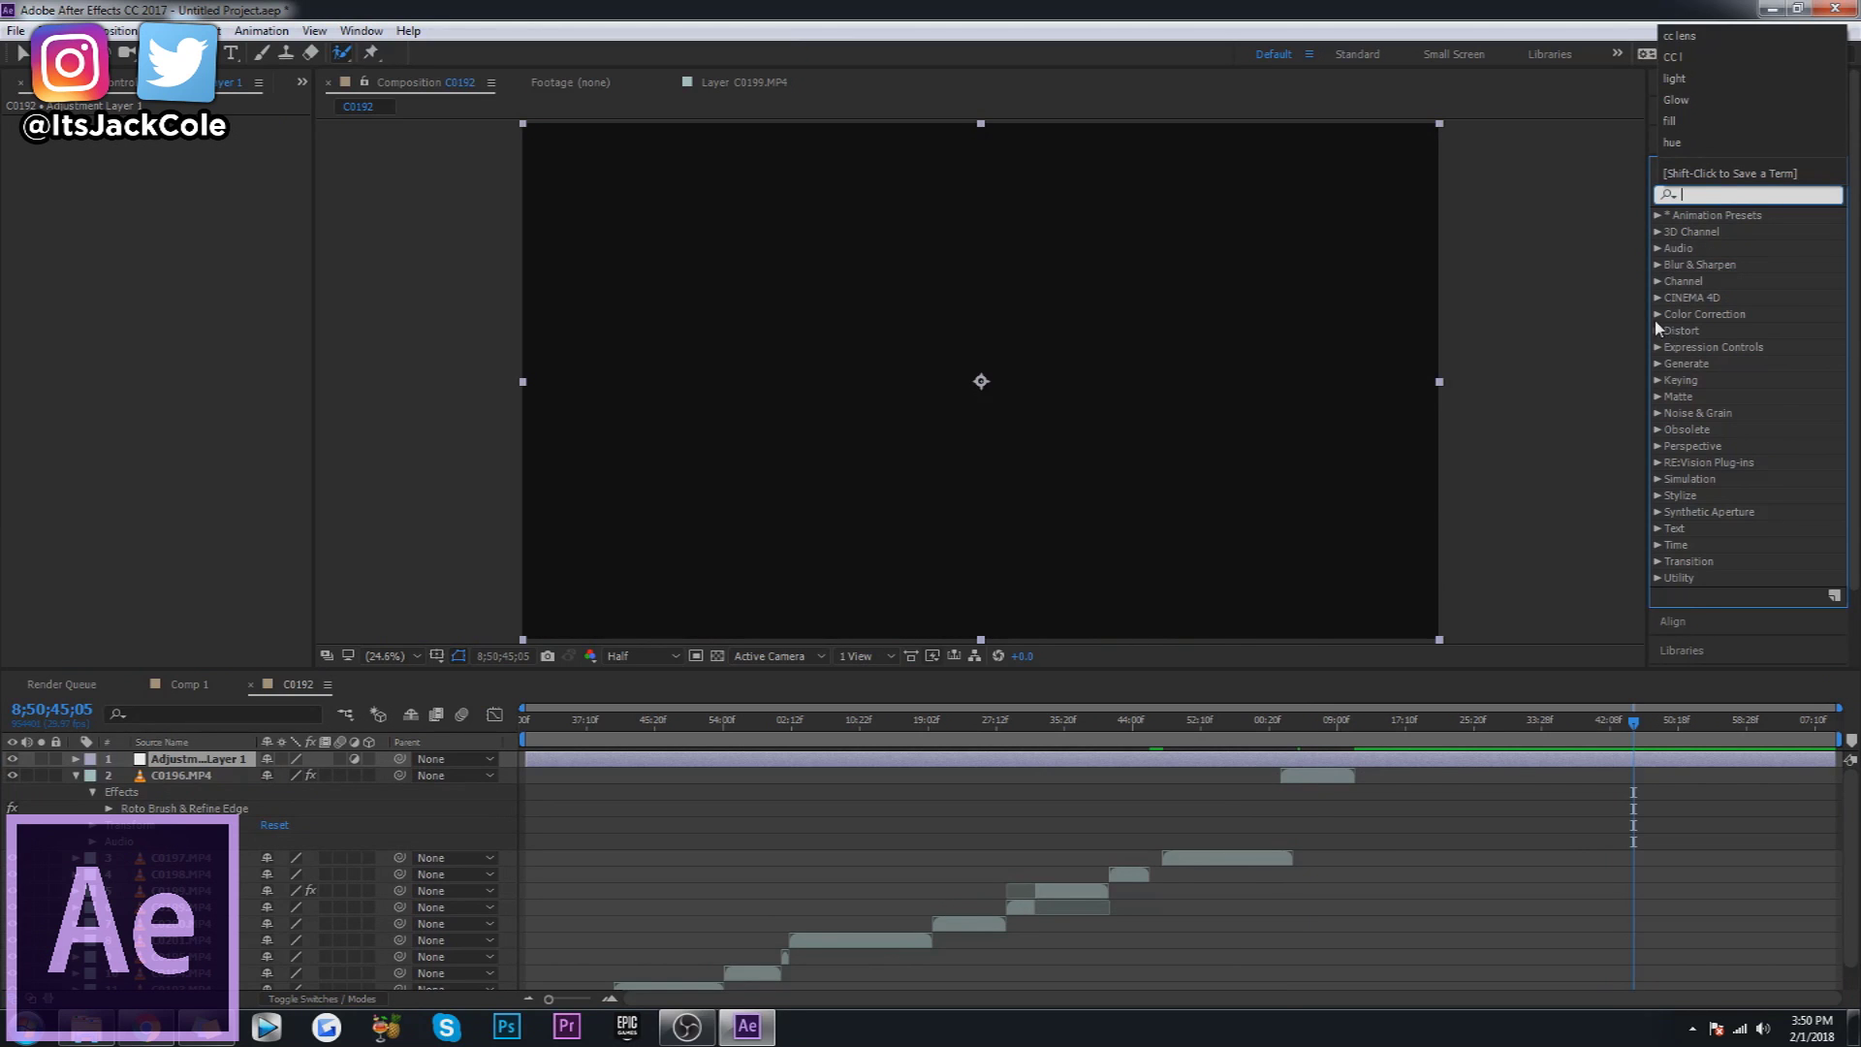
left_click(1658, 315)
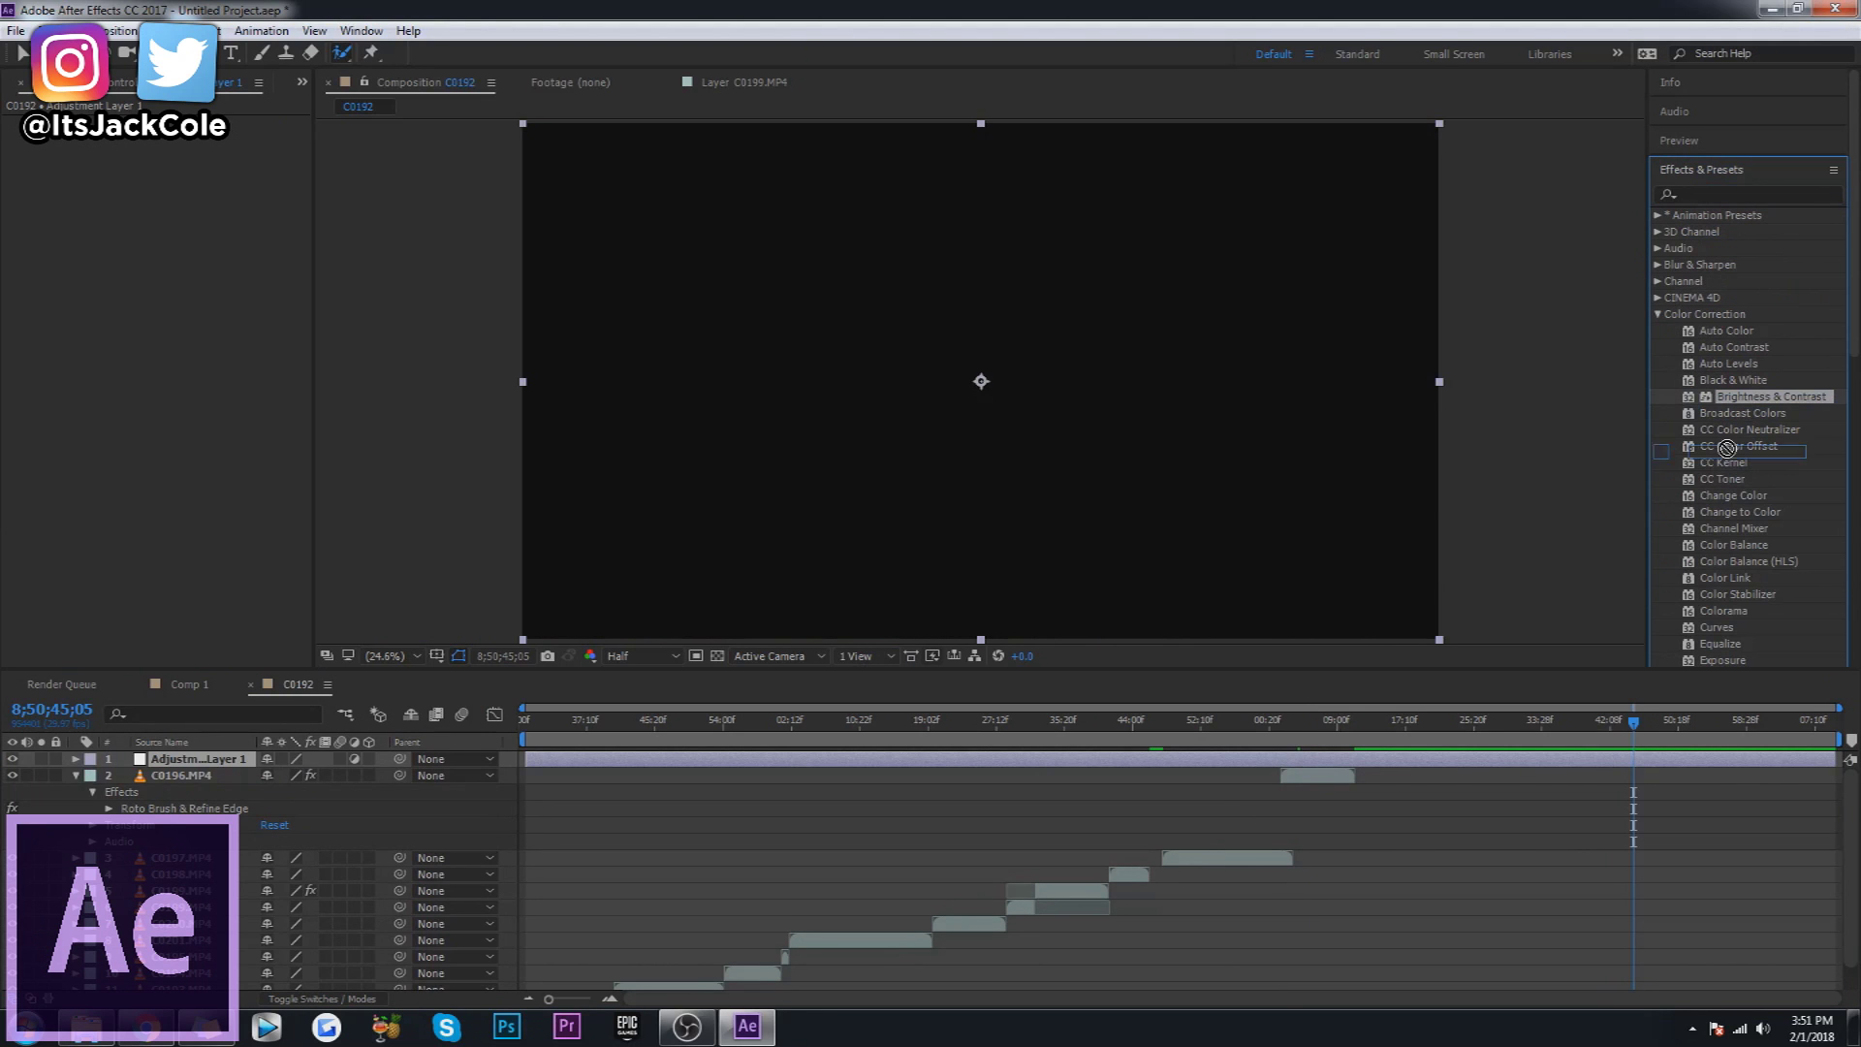
left_click_drag(1727, 448, 866, 753)
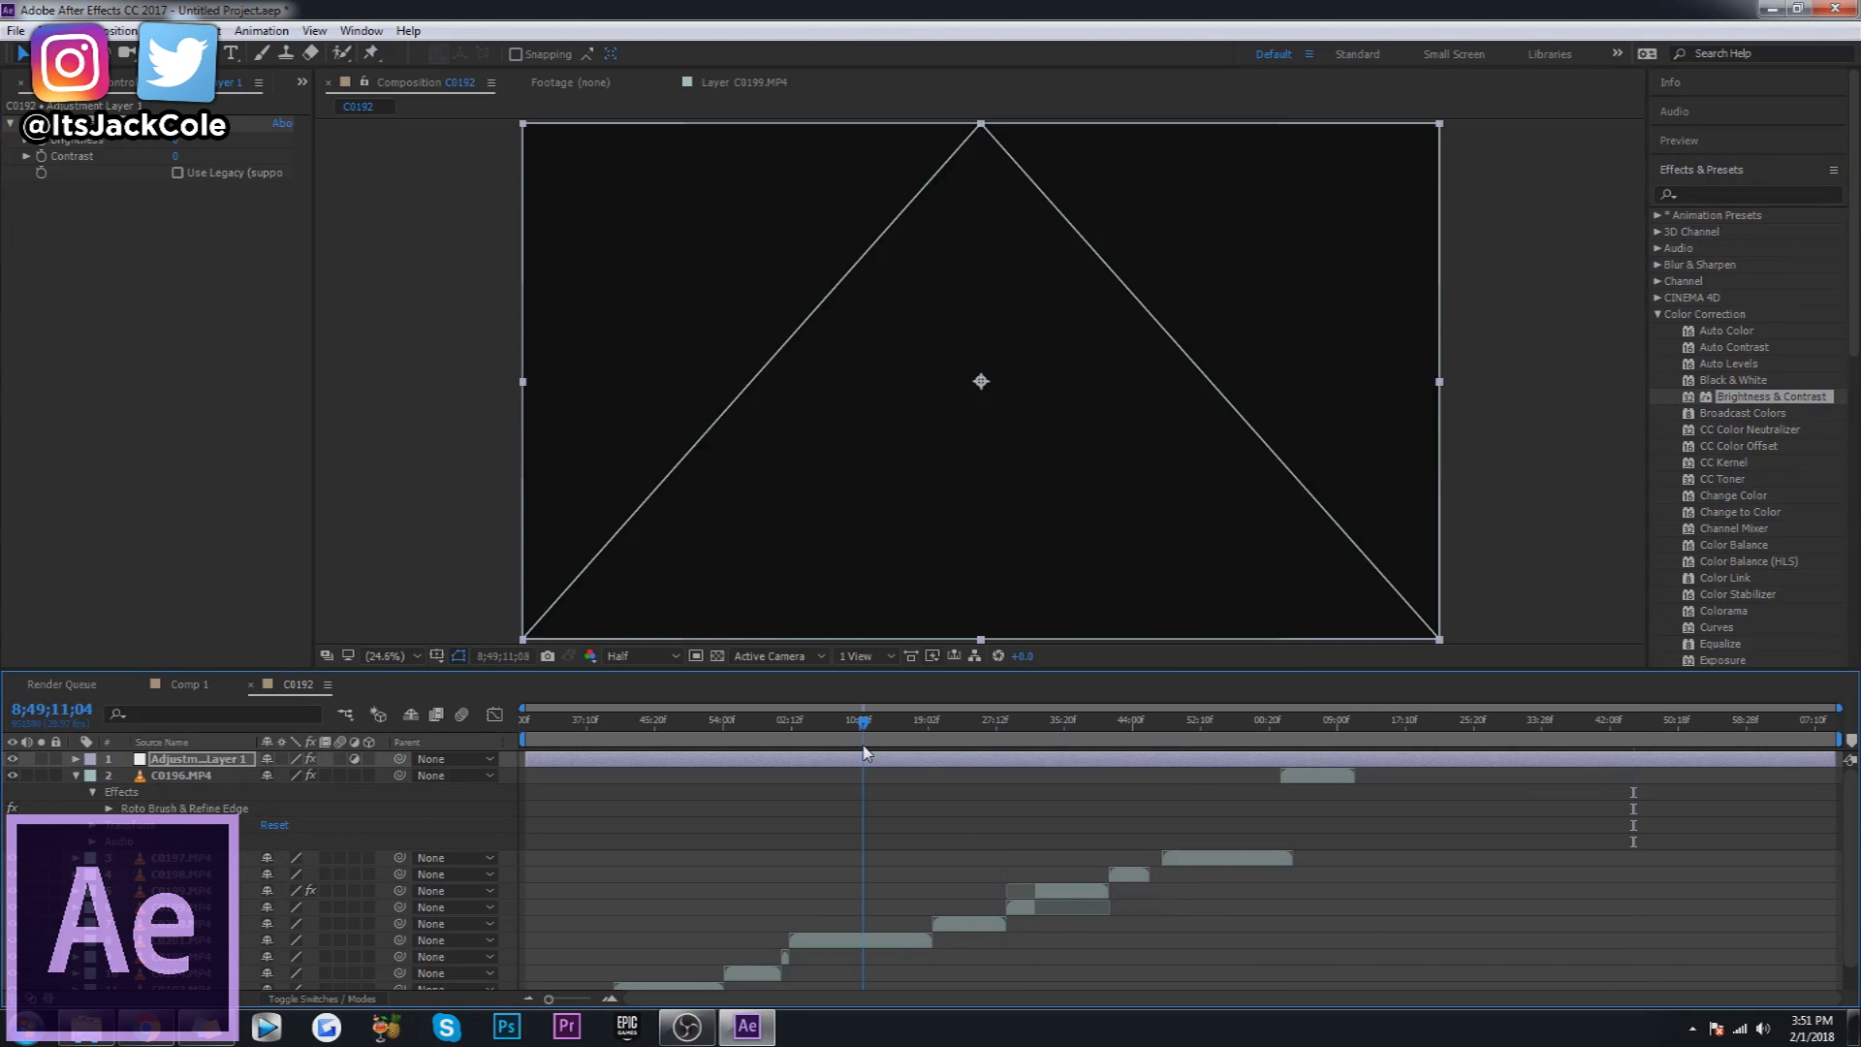
scroll(1731, 509, "down", 3)
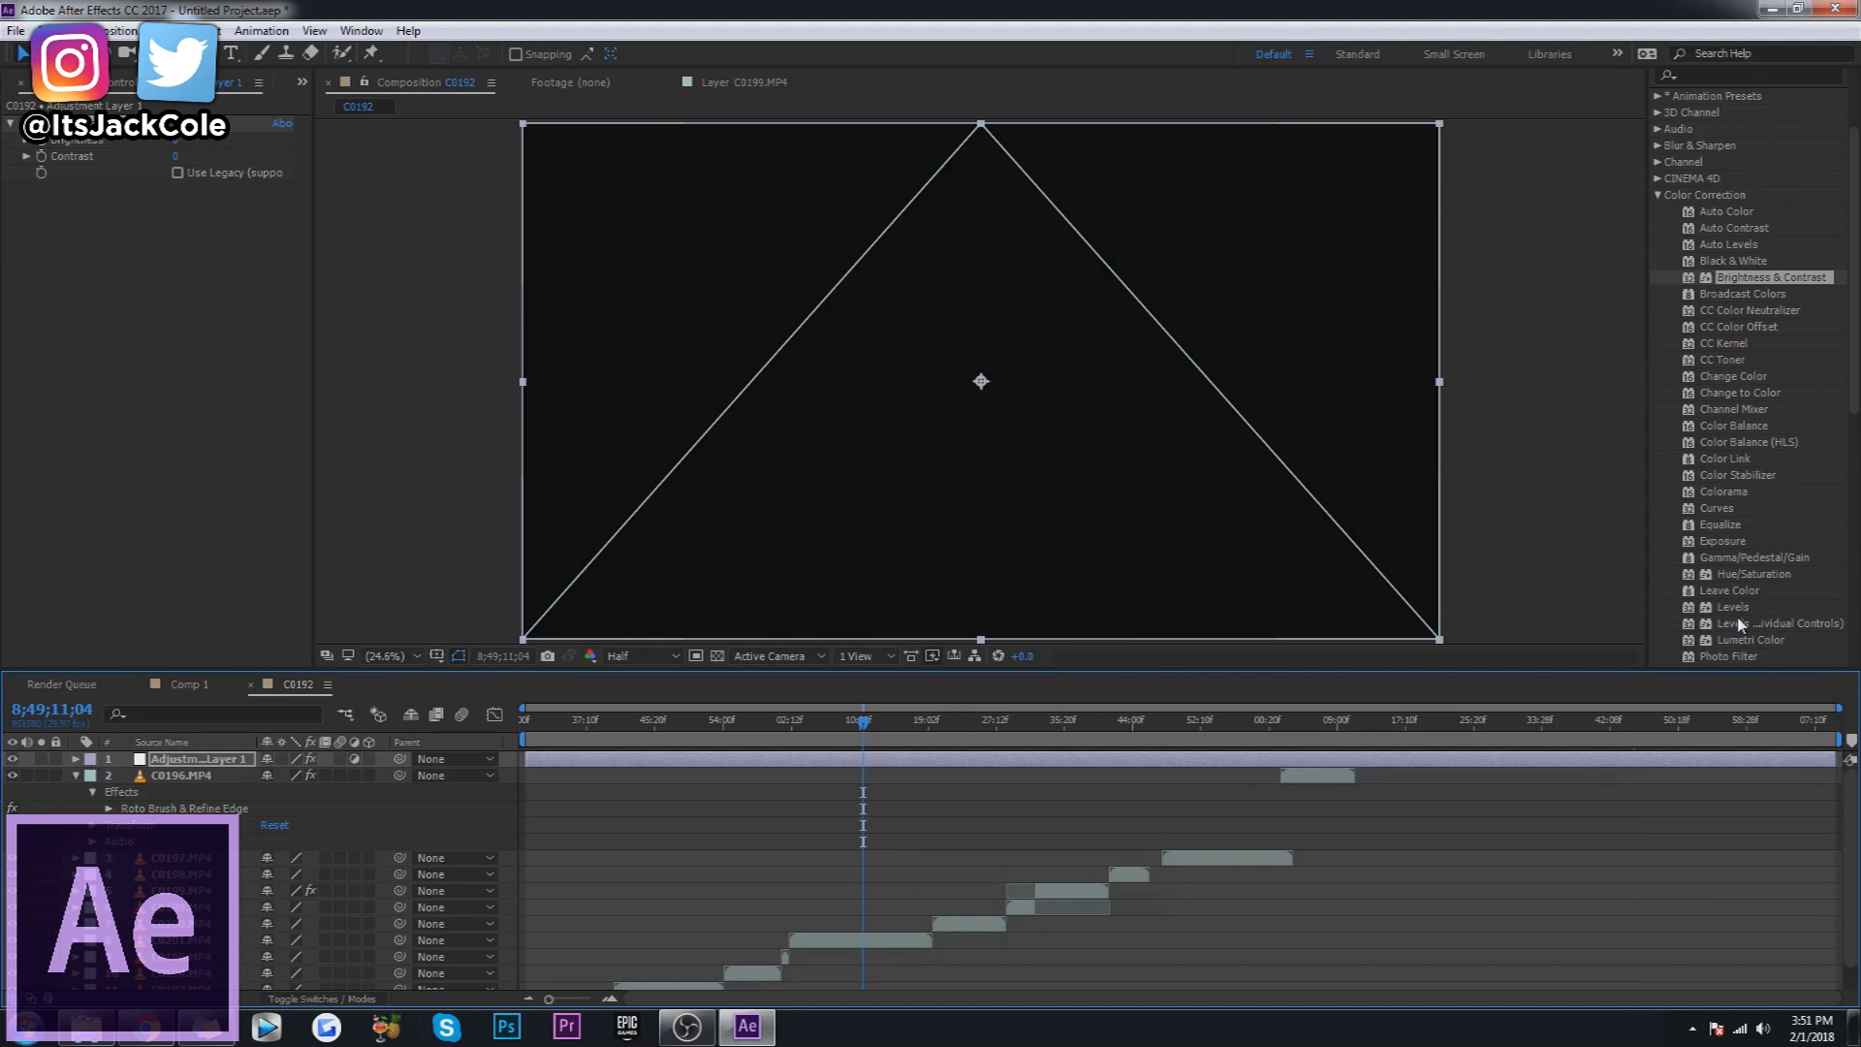
scroll(1750, 611, "down", 3)
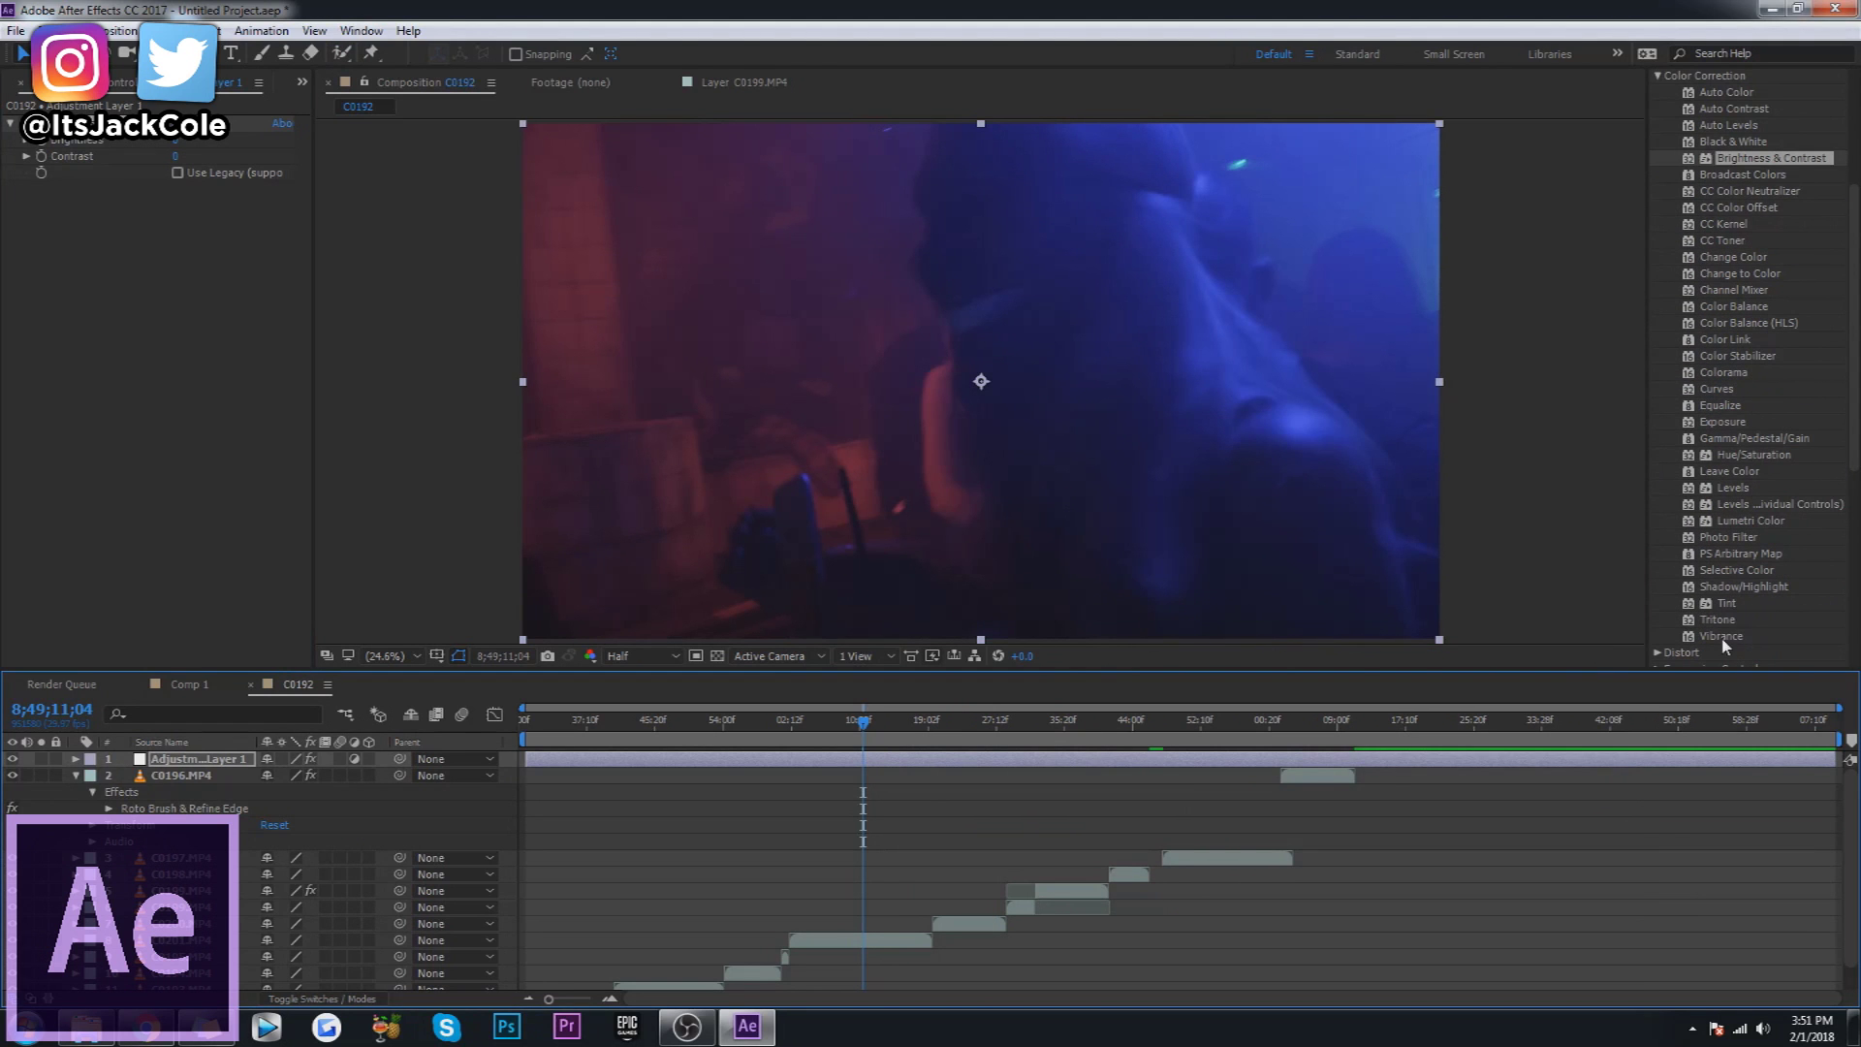
left_click_drag(1721, 637, 981, 760)
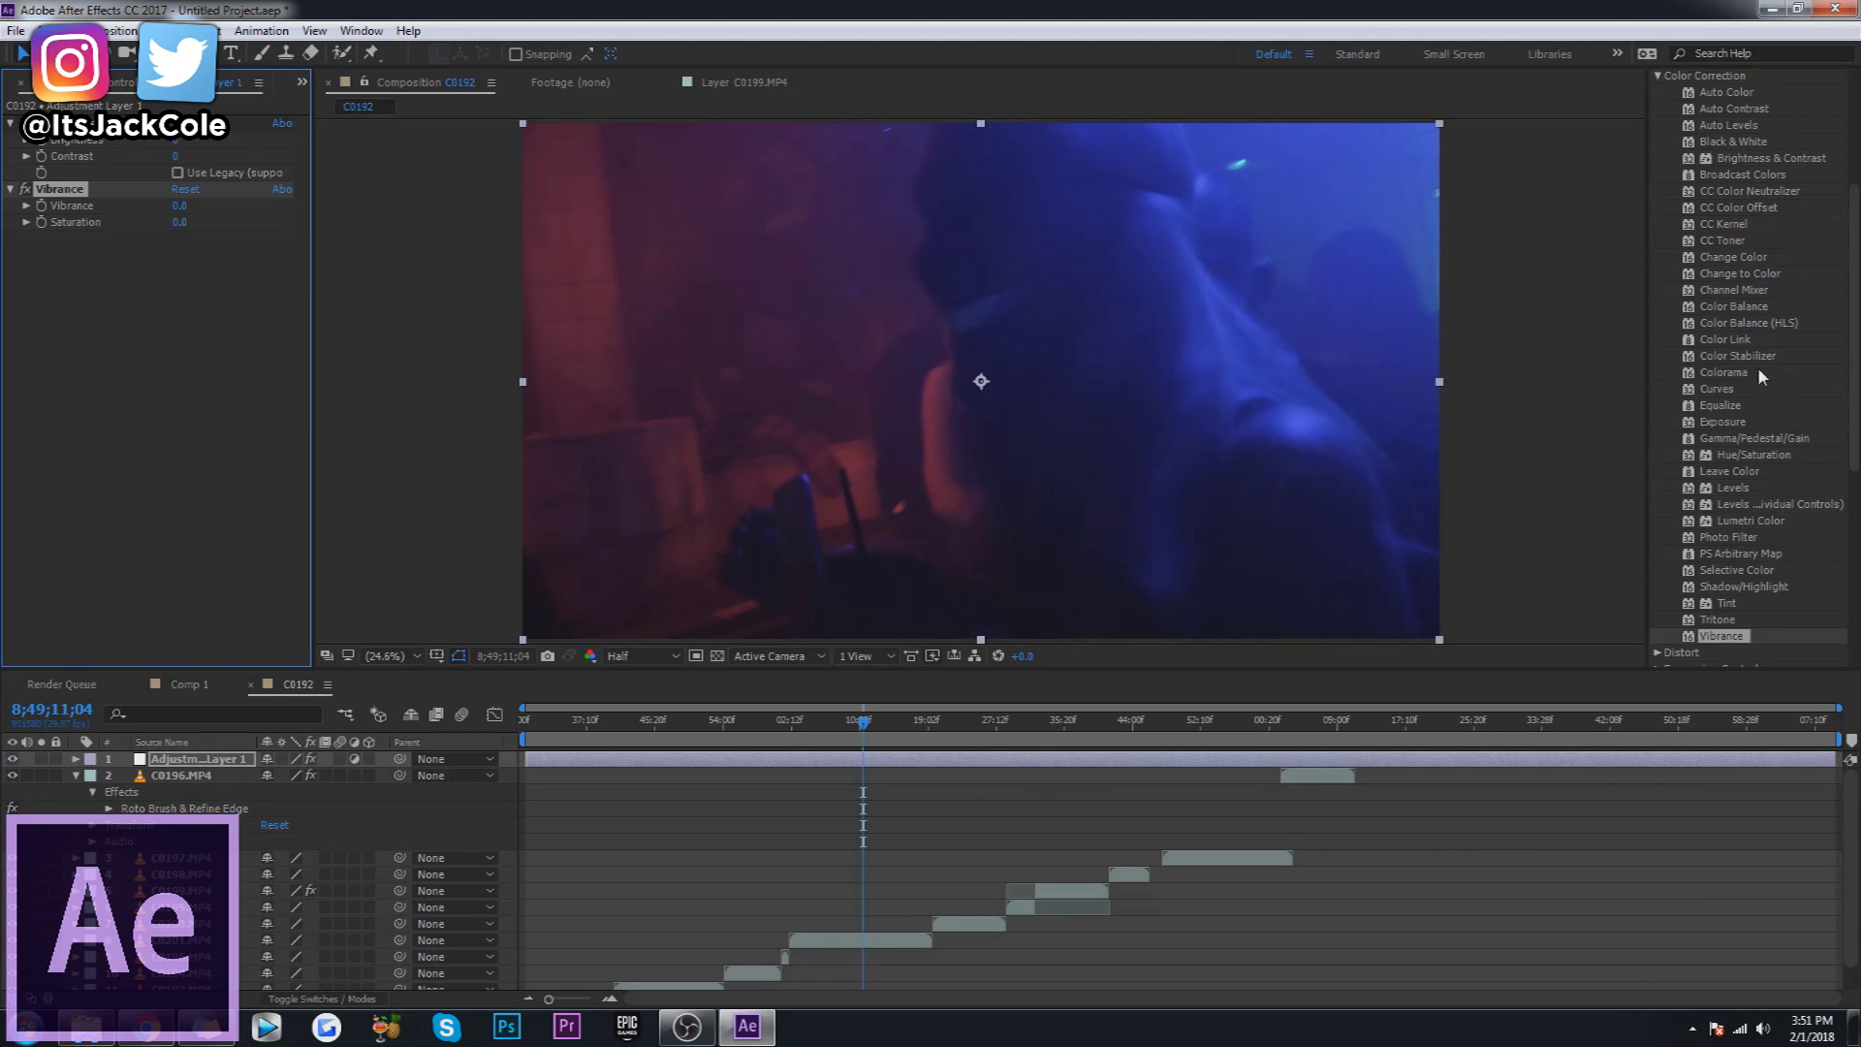
left_click_drag(1735, 414, 984, 762)
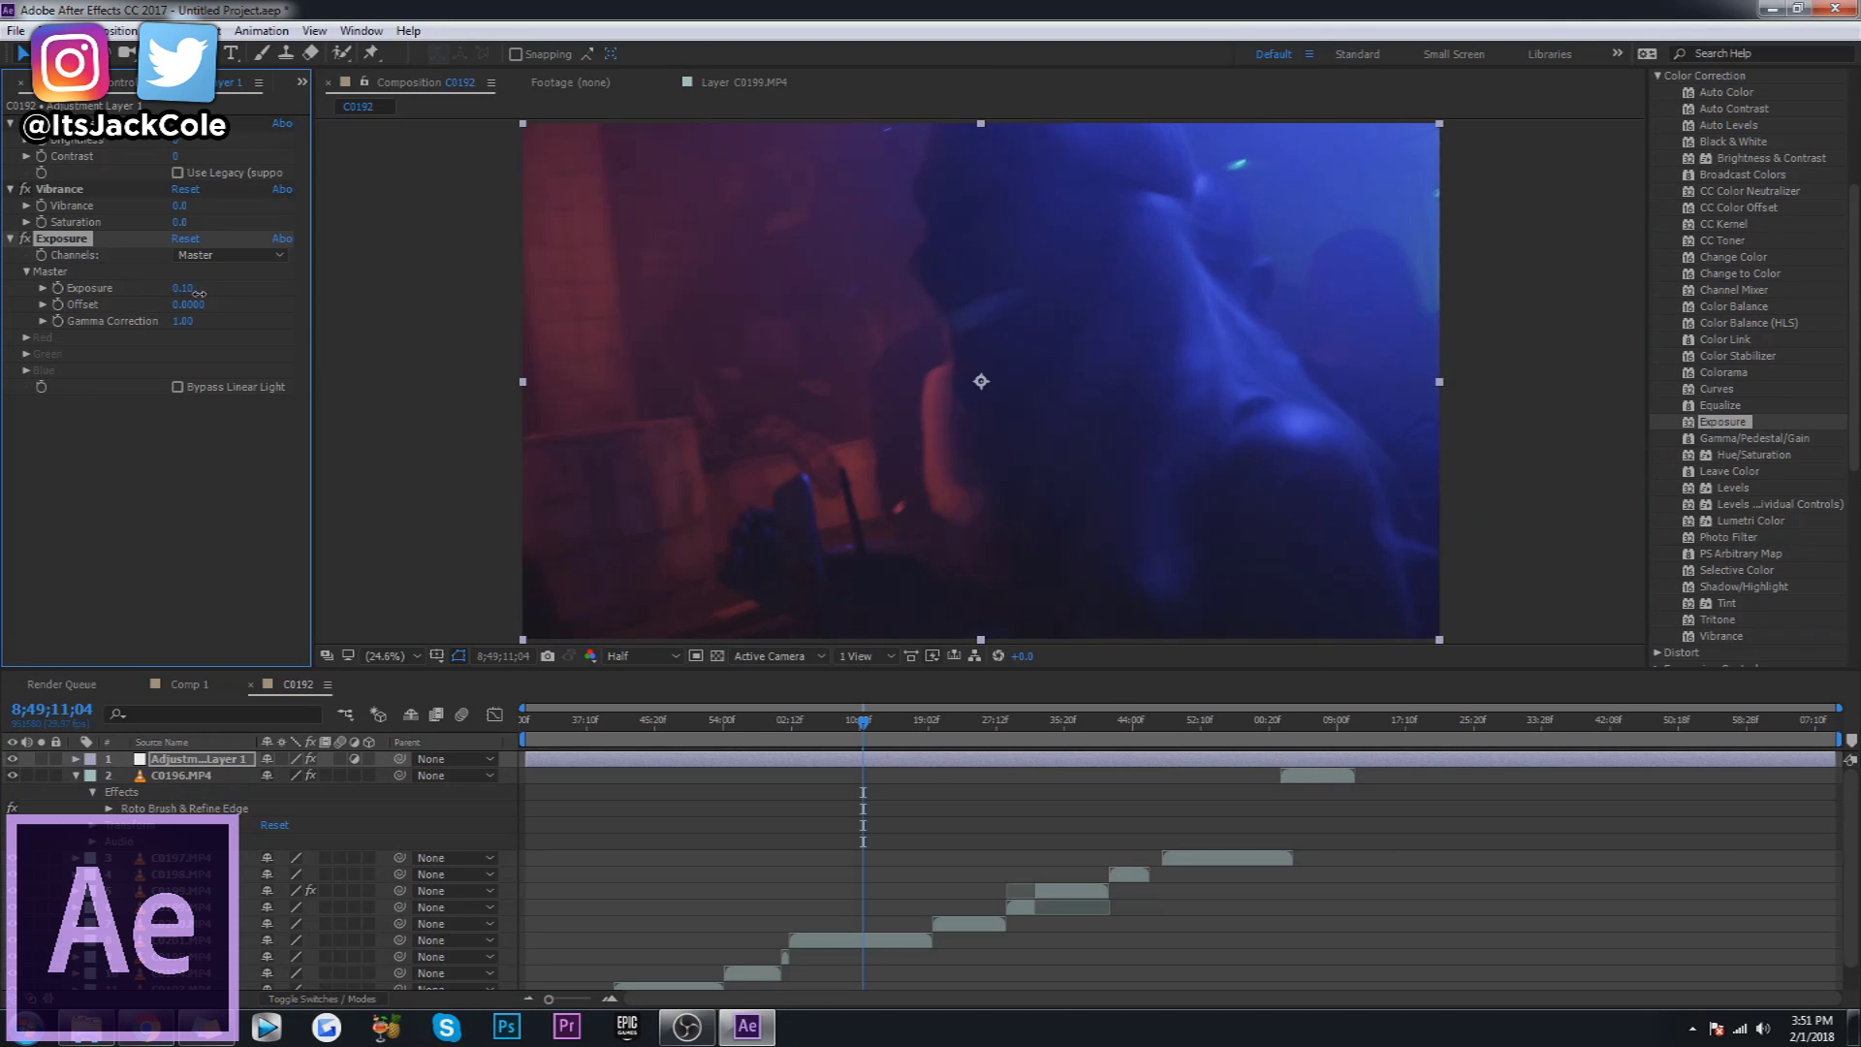
mouse_move(215, 289)
left_mouse_down()
mouse_move(327, 296)
mouse_move(215, 314)
left_mouse_up()
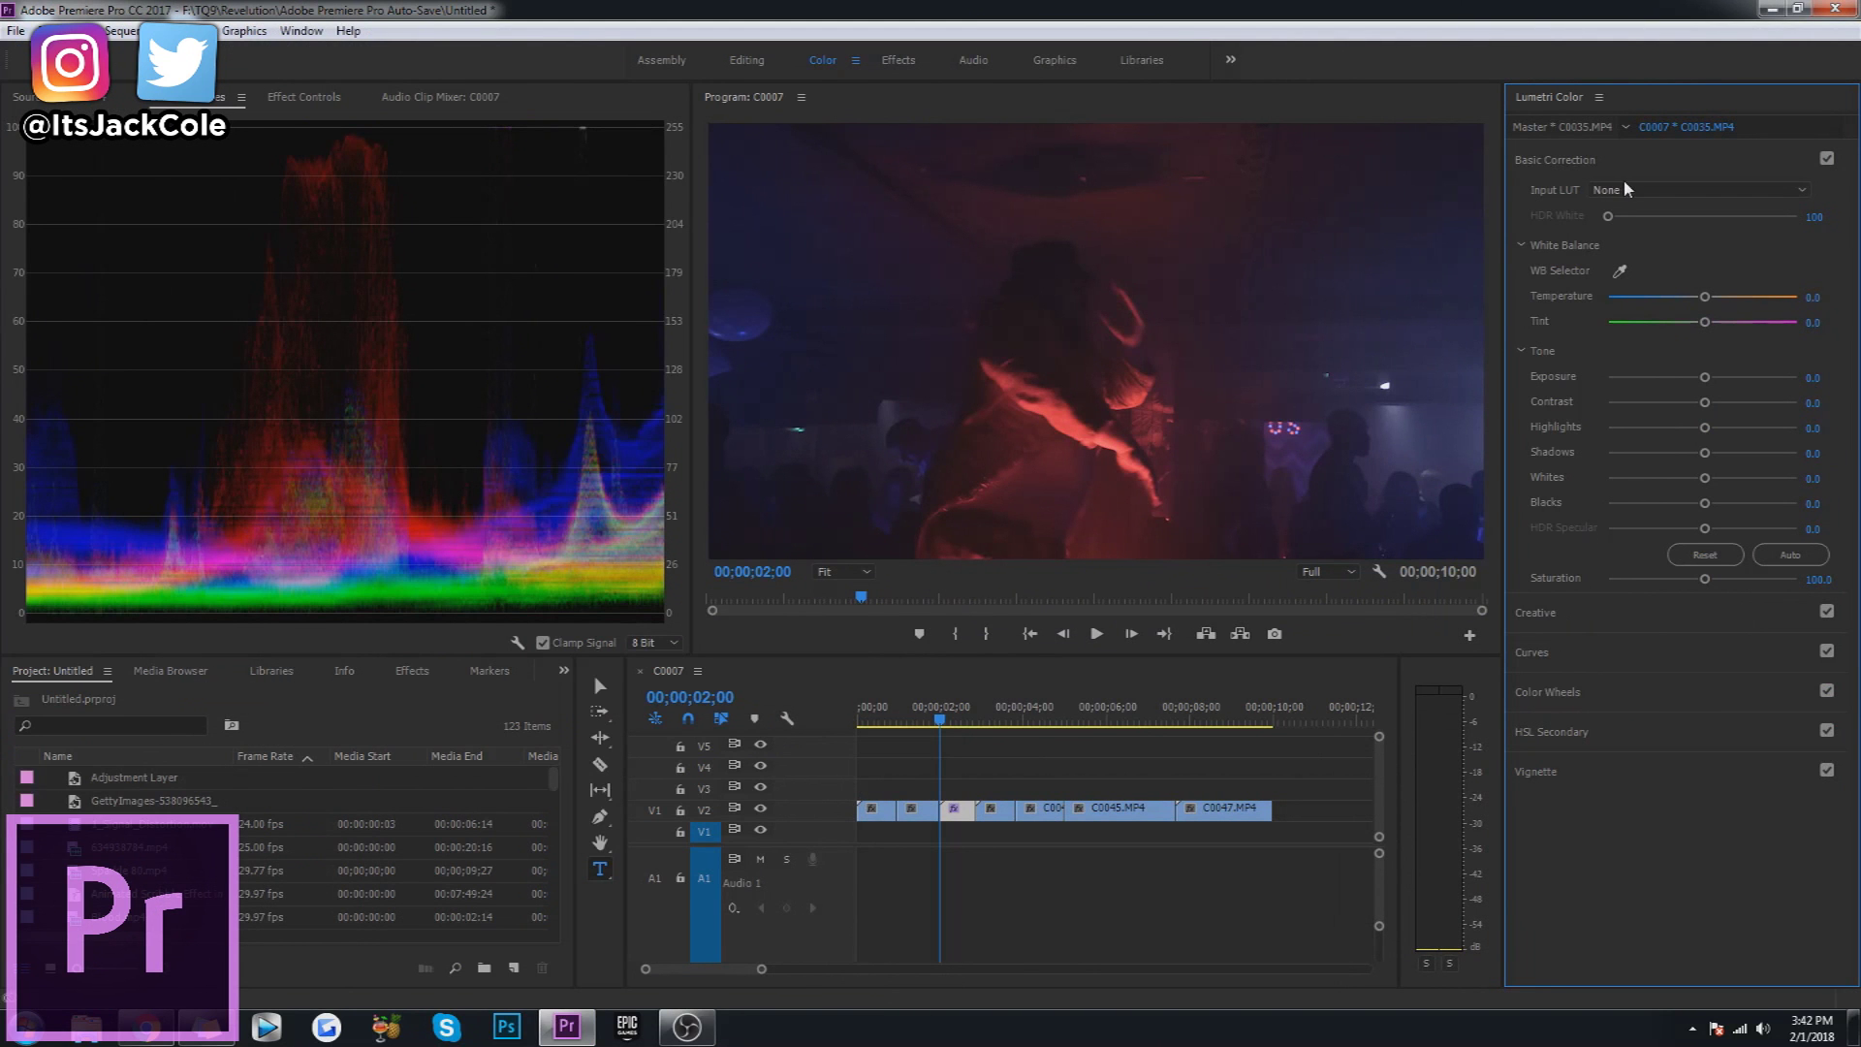
Choose ALEXA_Default_LogC2Rec709 as the Input LUT in Lumetri Basic Correction.
left_click(1636, 192)
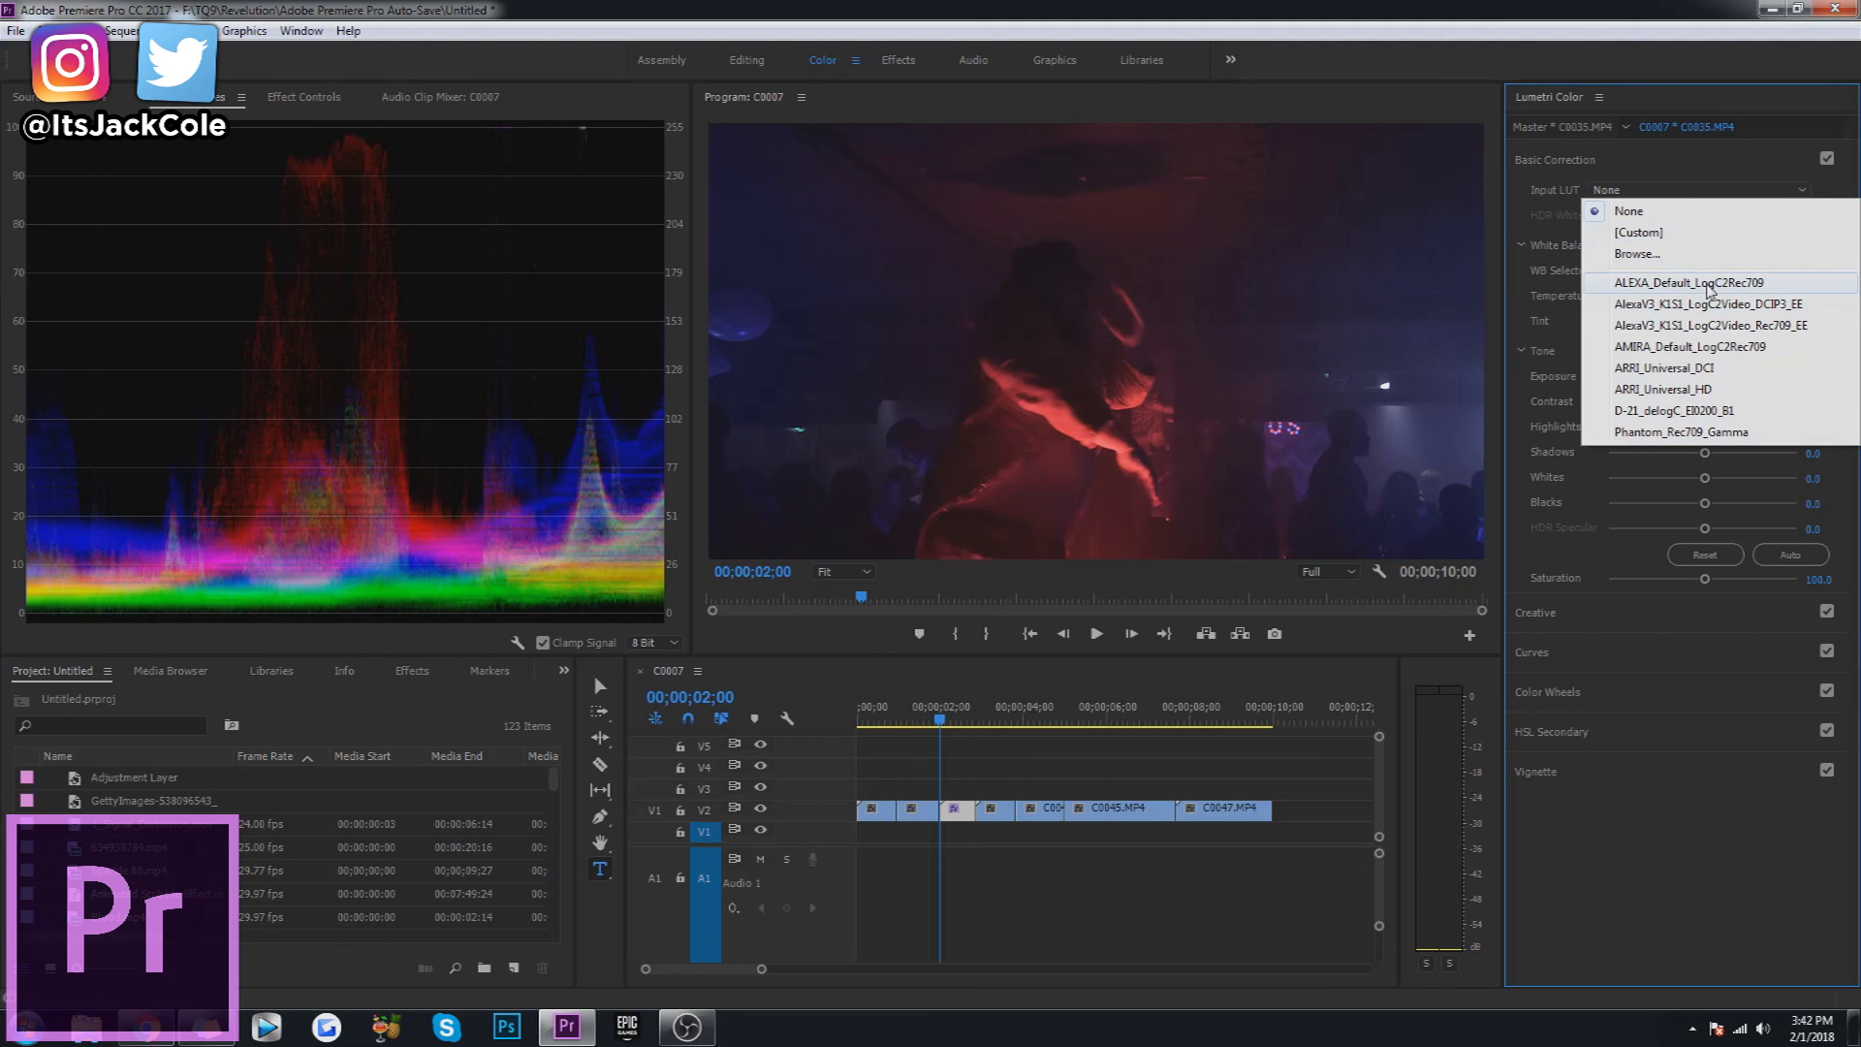
left_click(1681, 284)
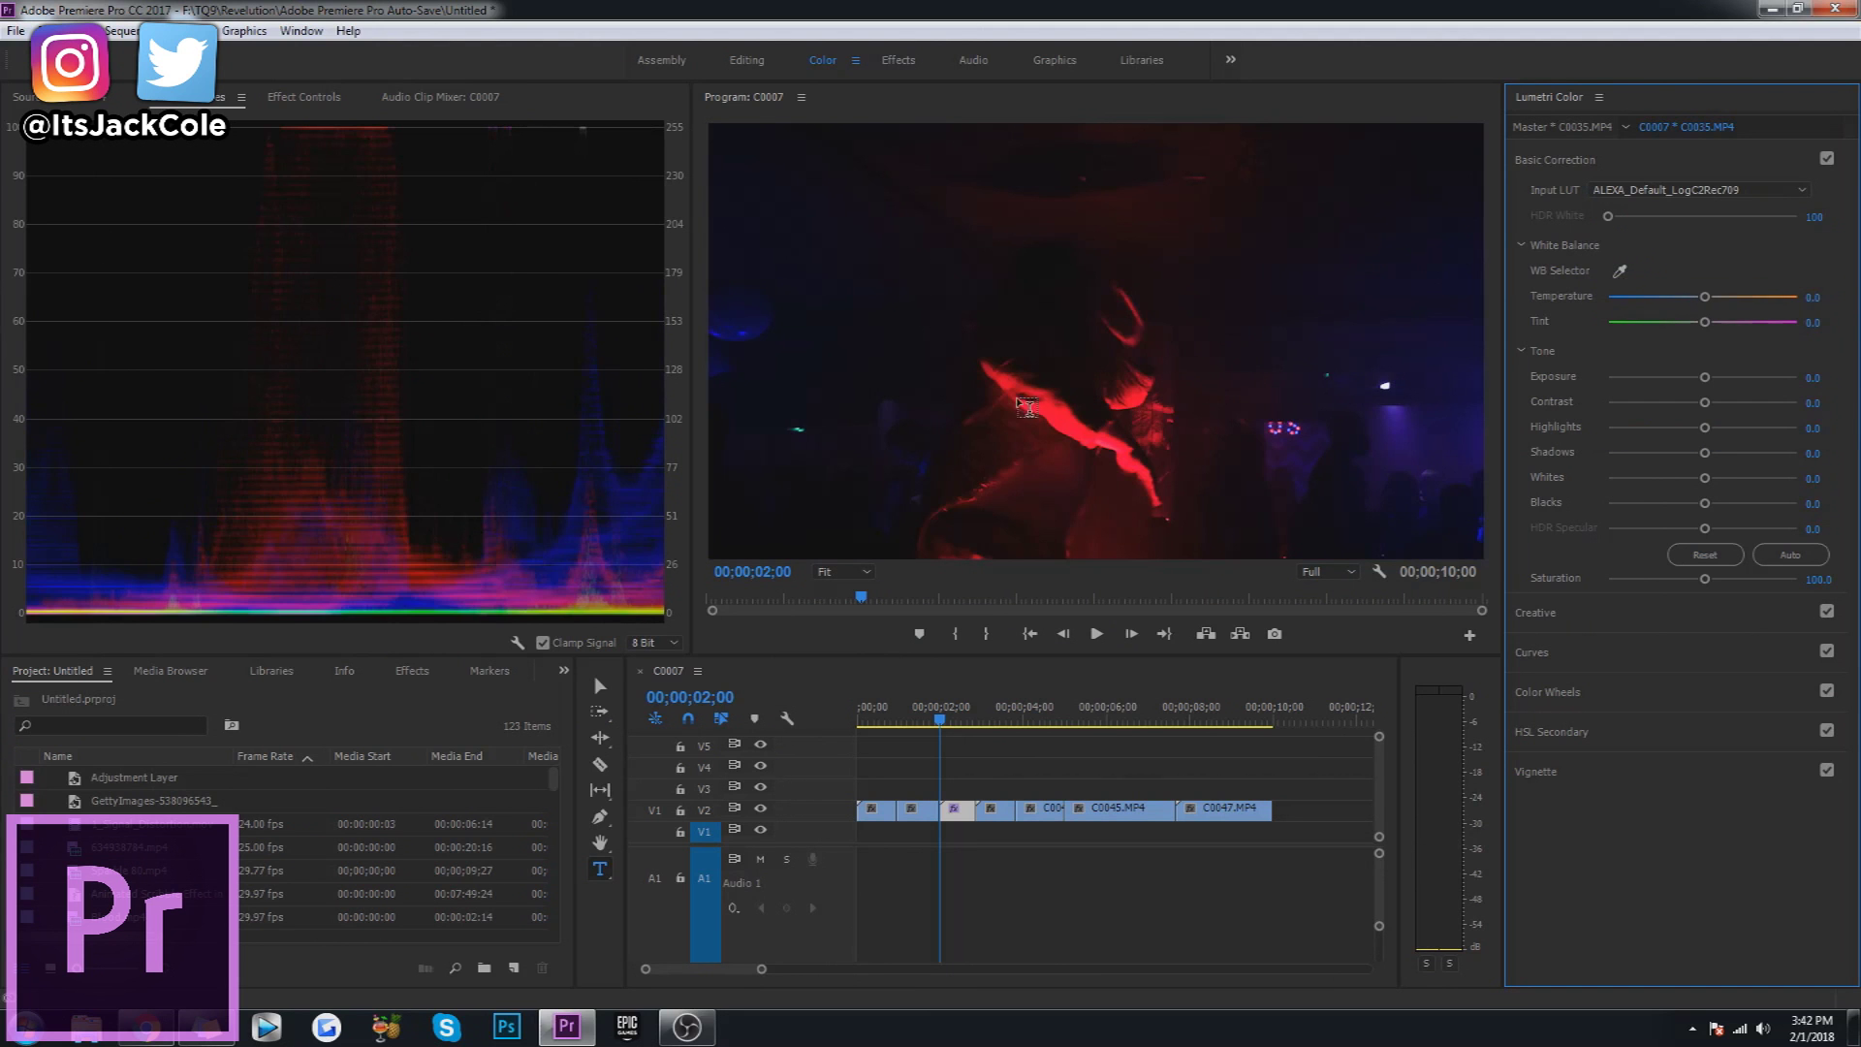